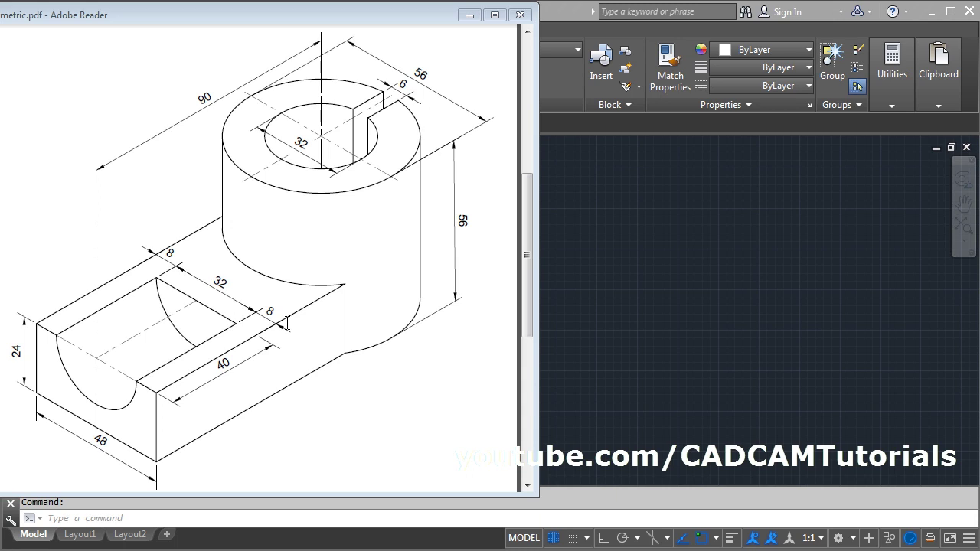
Step: Switch from the reference PDF to AutoCAD, turn on isometric drafting in isoplane Left, and check the block's front face in the PDF
left_click(679, 307)
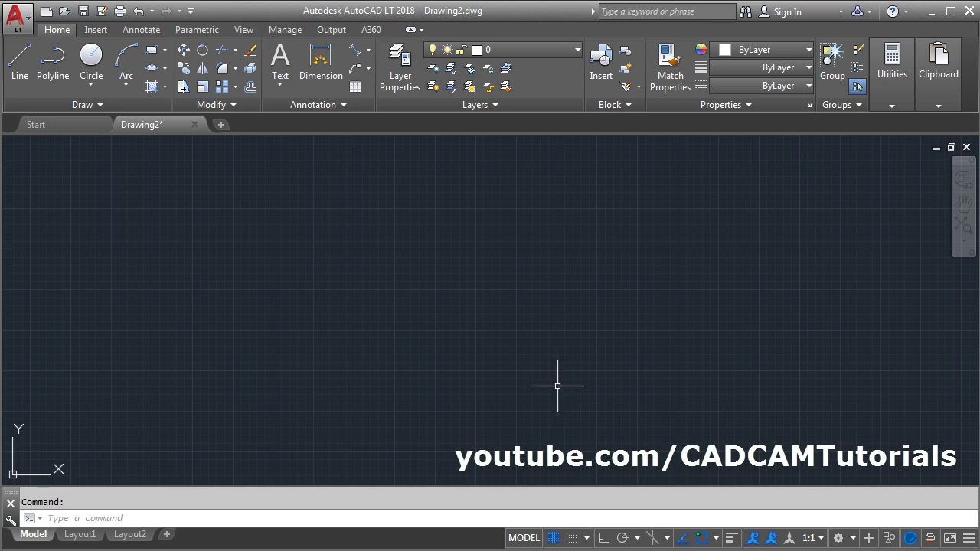
left_click(653, 538)
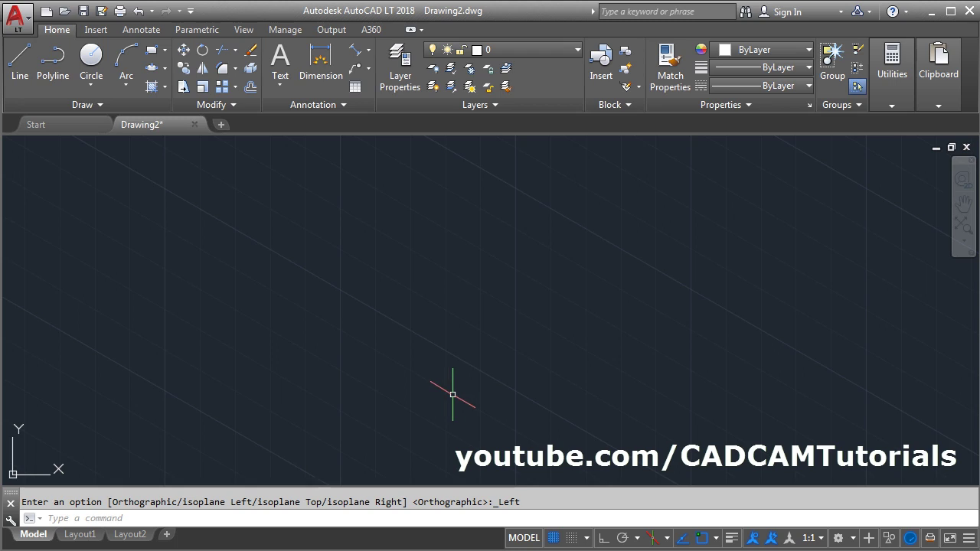
key("alt+Tab")
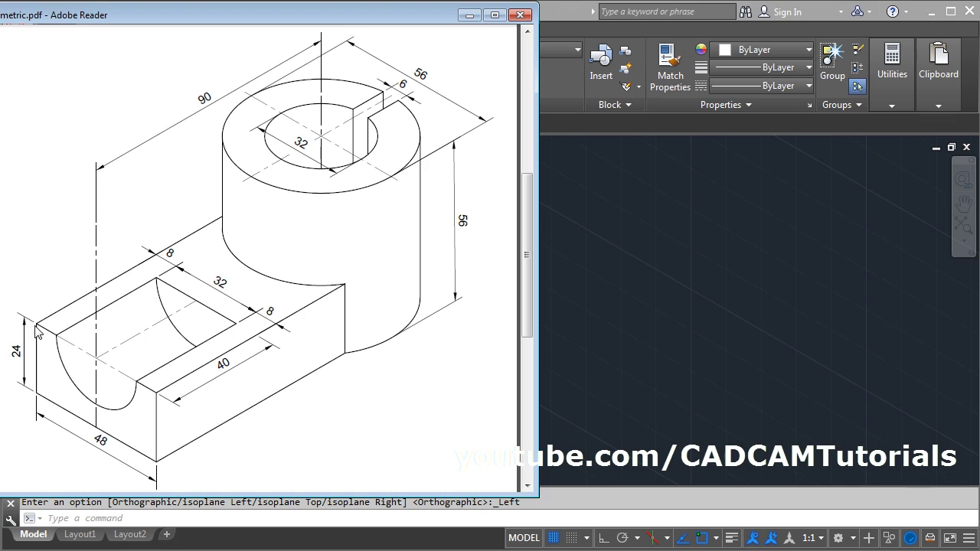
left_click(747, 332)
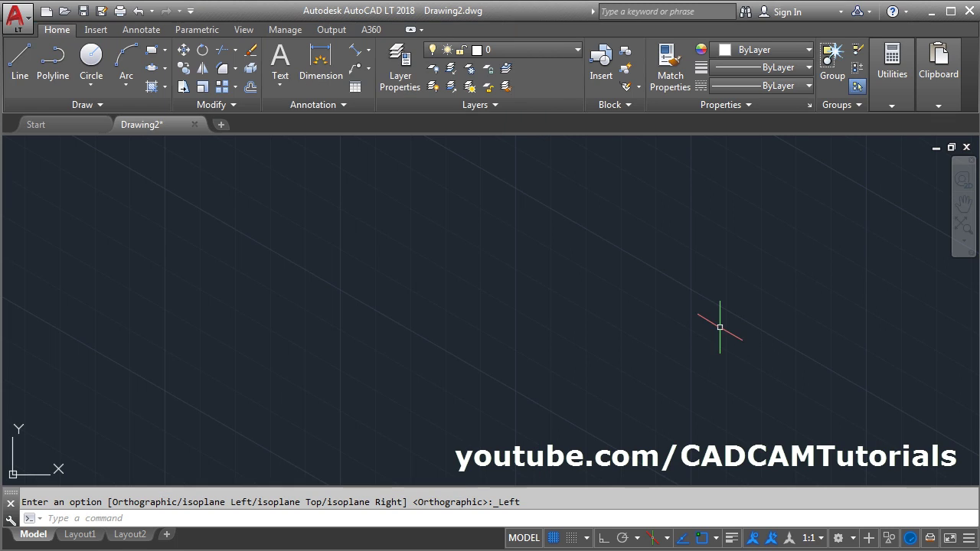
Step: With ortho on, draw a 48-long line up-left at 150° for the front face's bottom edge and a 24-long vertical up from its end
left_click(20, 61)
left_click(458, 429)
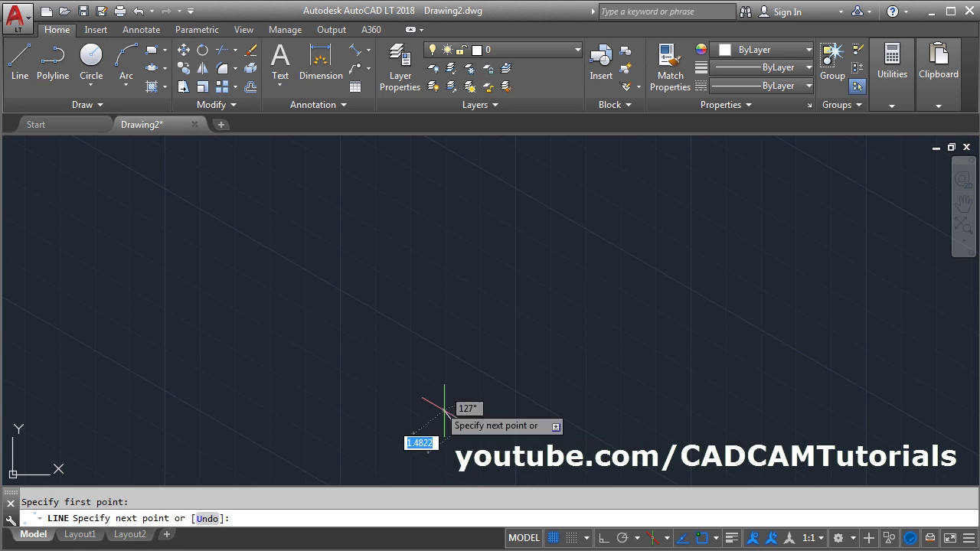
left_click(602, 539)
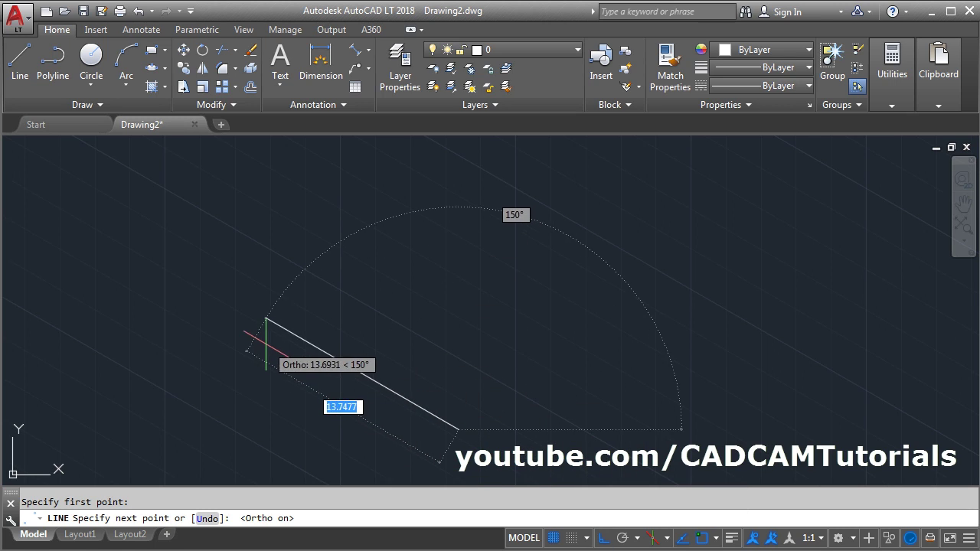
type("4")
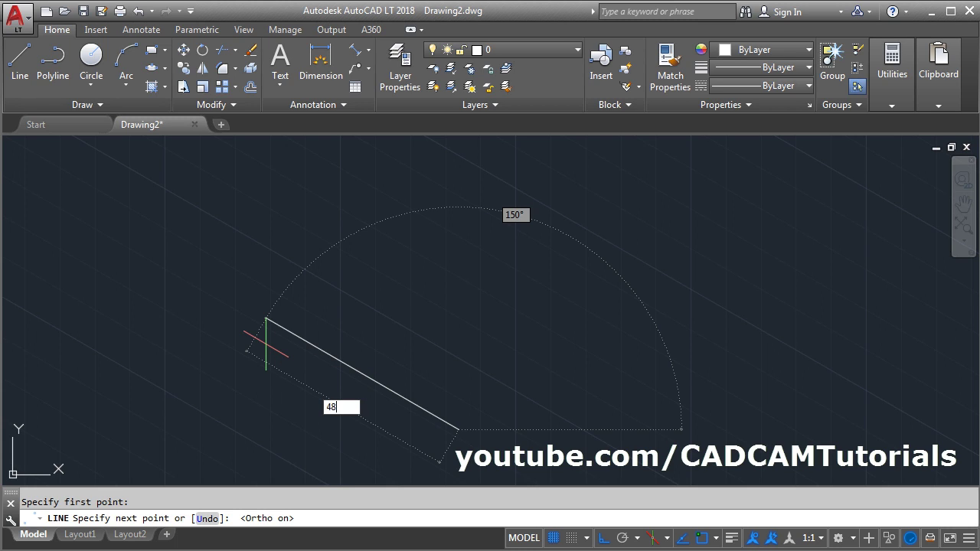
type("8")
key("Return")
mouse_move(281, 332)
middle_mouse_down()
mouse_move(299, 350)
mouse_move(308, 304)
mouse_move(510, 422)
middle_mouse_up()
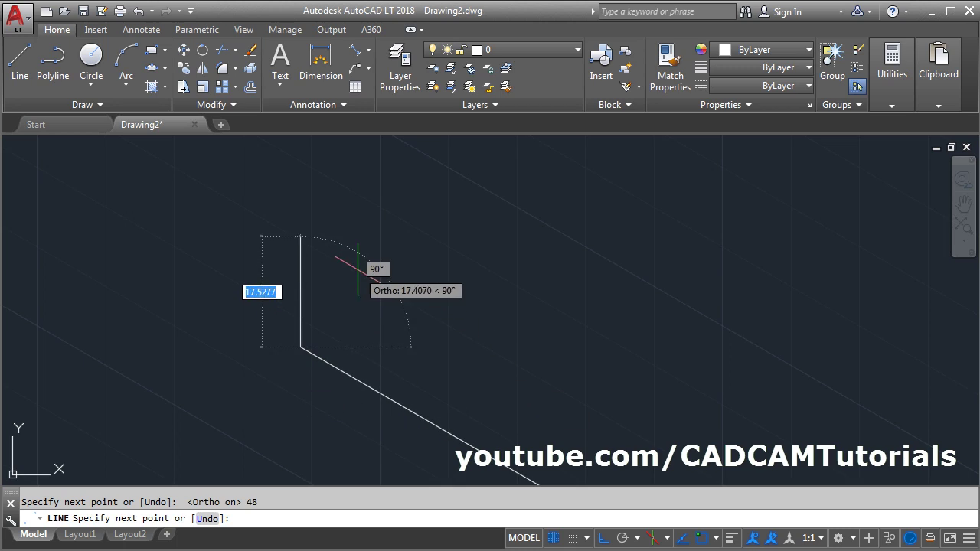
type("2")
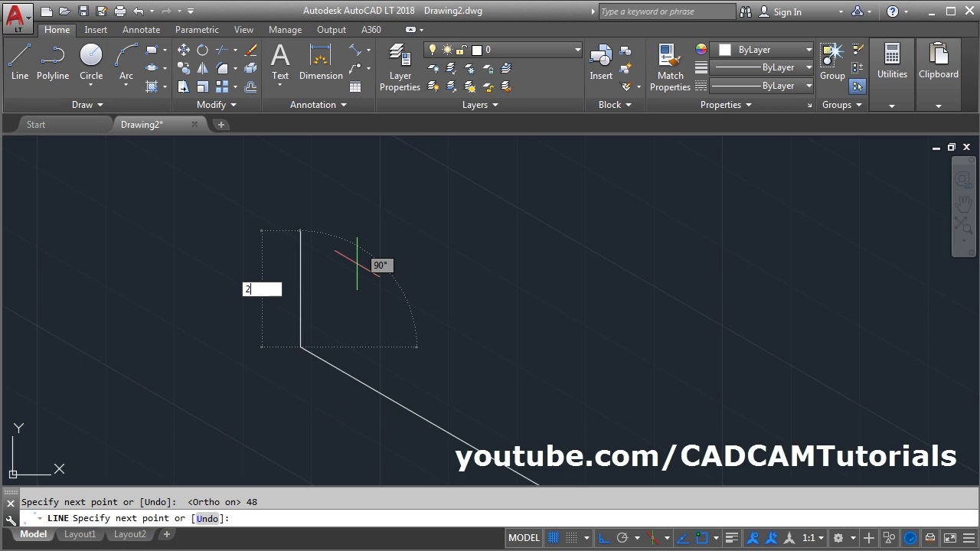
type("4")
key("Return")
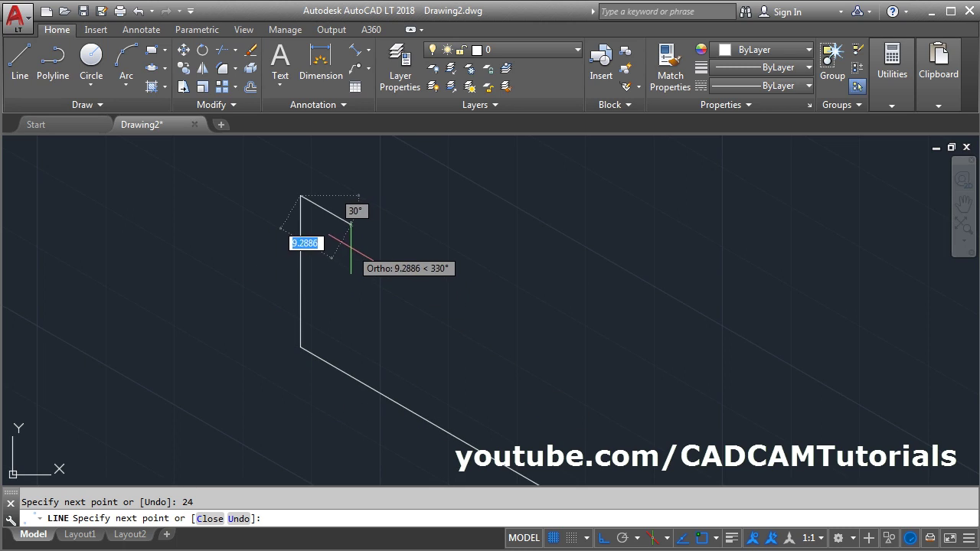
Step: Close the front face with a 48-long top edge parallel to the bottom and a vertical edge back to the starting corner
scroll(398, 261, "up", 2)
middle_click_drag(430, 280, 331, 212)
scroll(334, 304, "down", 2)
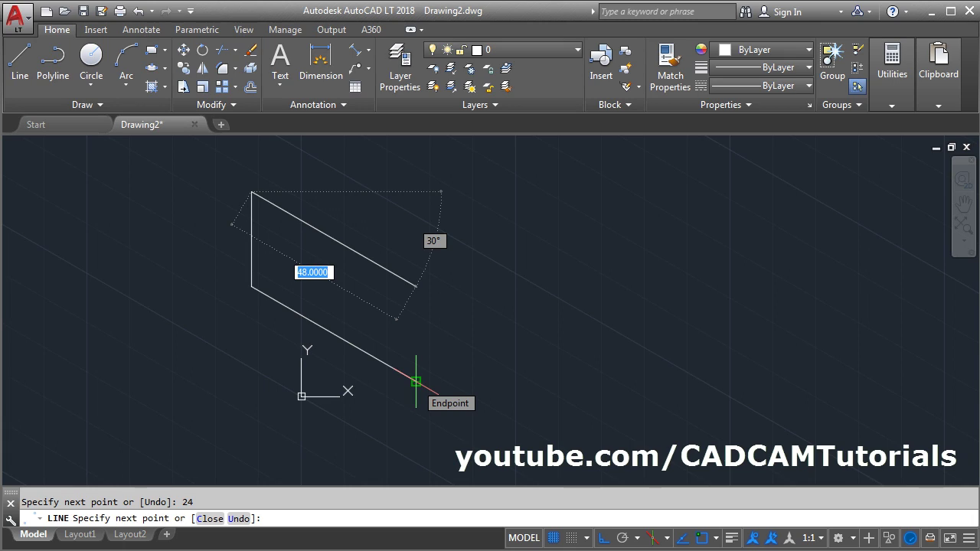
left_click(415, 286)
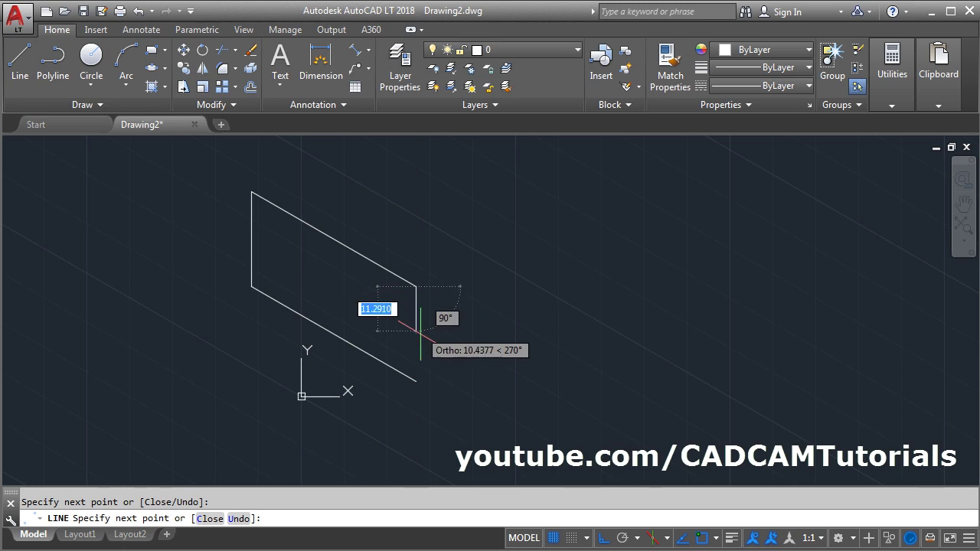
left_click(416, 380)
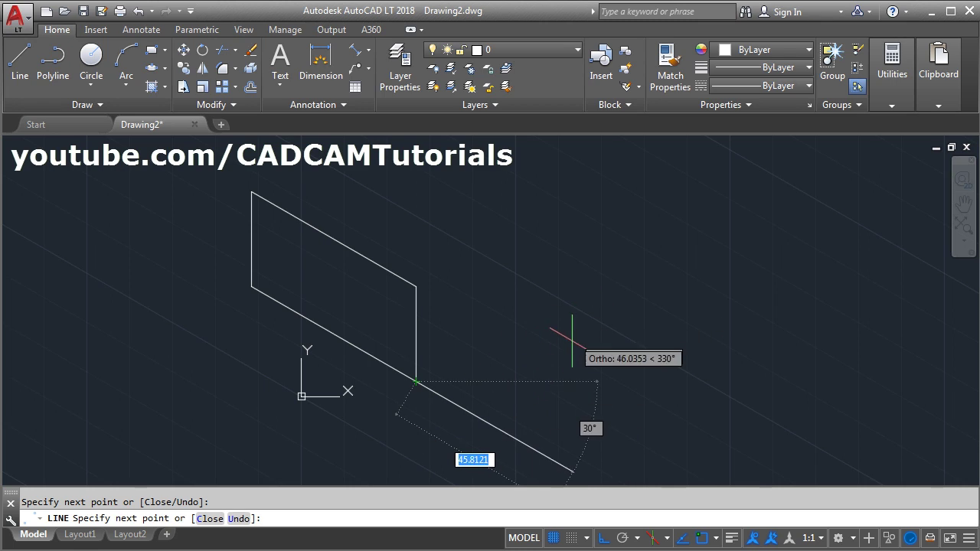
Step: Change to isoplane Right and draw the block's 90-long bottom side edge at 30° from the front face's lower corner
left_click(669, 539)
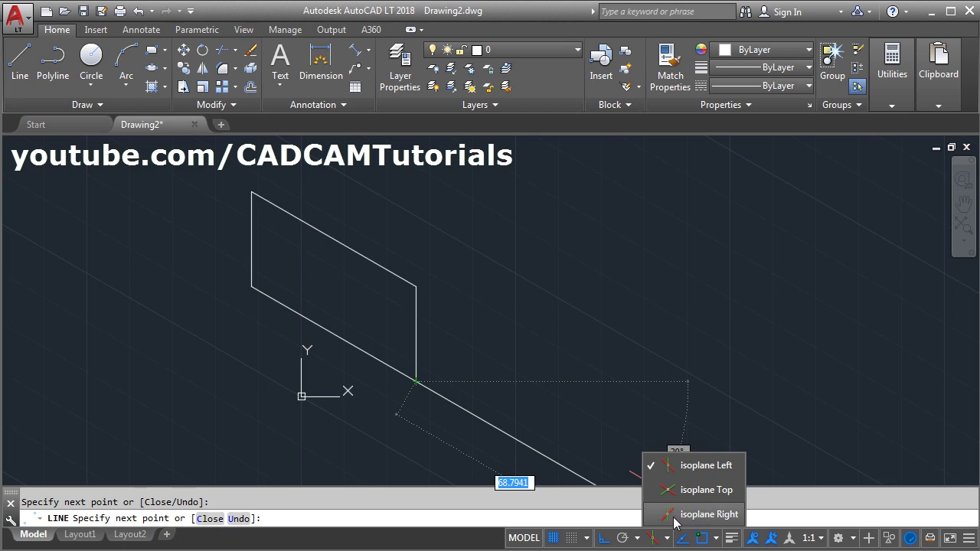
left_click(701, 521)
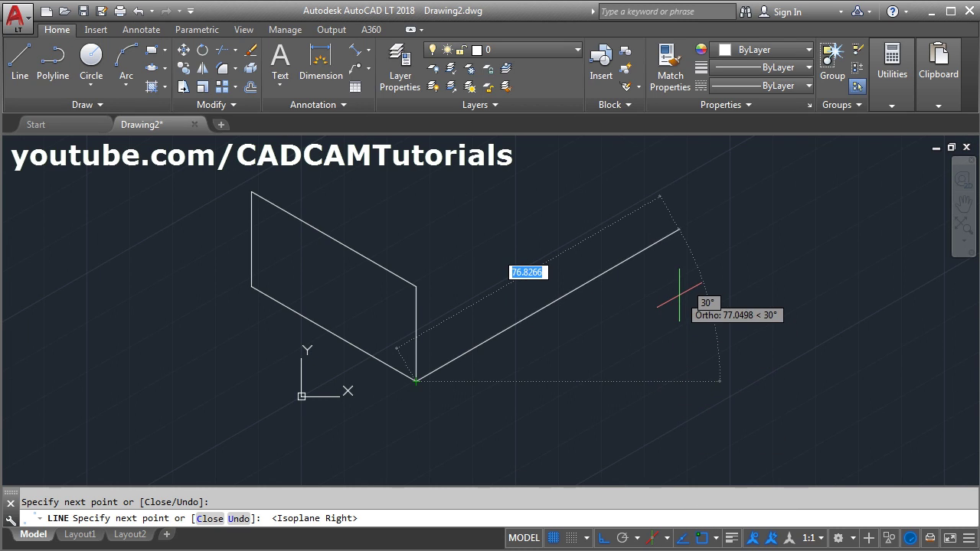
middle_click_drag(690, 290, 681, 307)
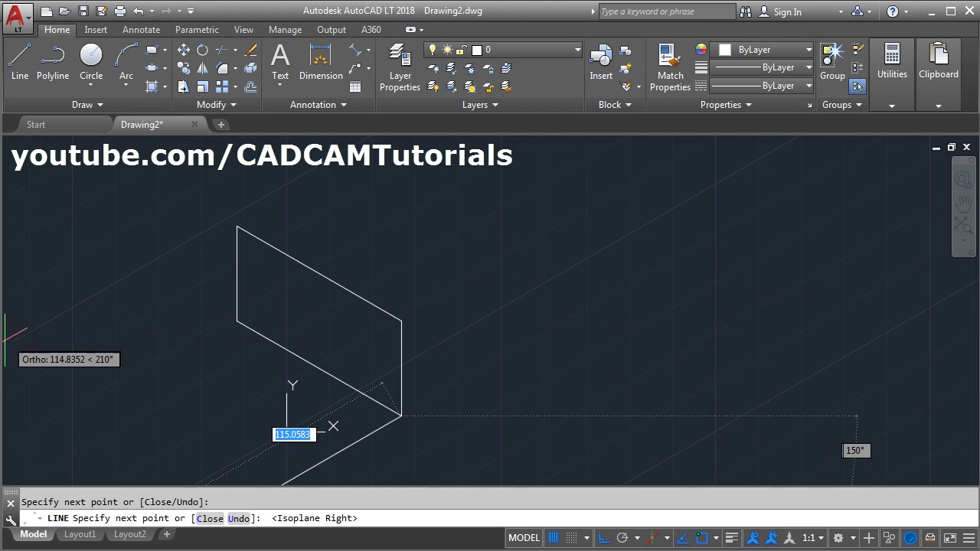
key("alt+Tab")
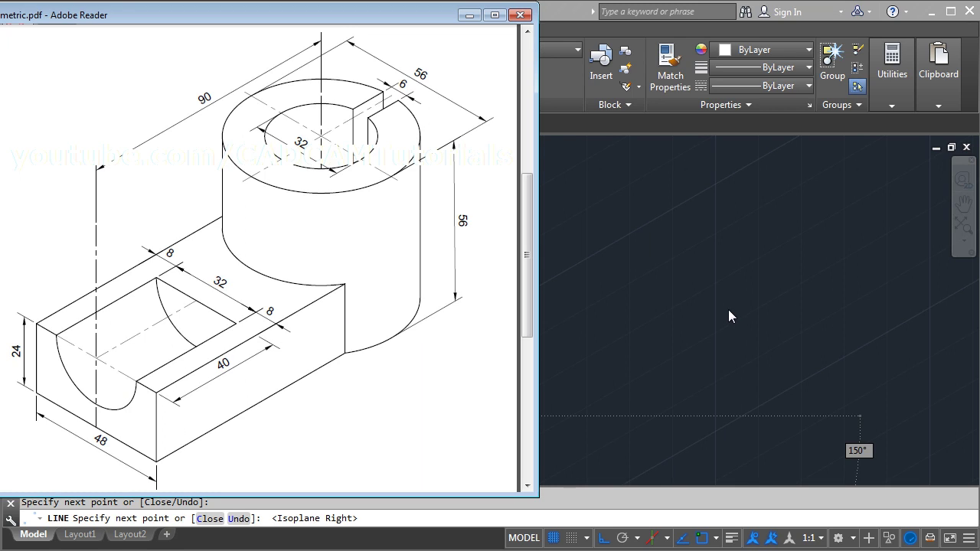
key("alt+Tab")
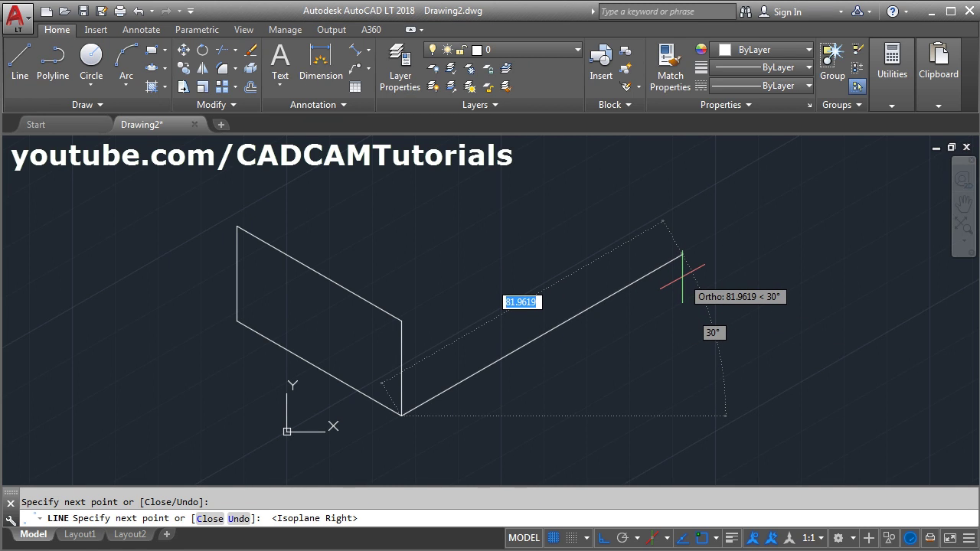
type("90")
key("Return")
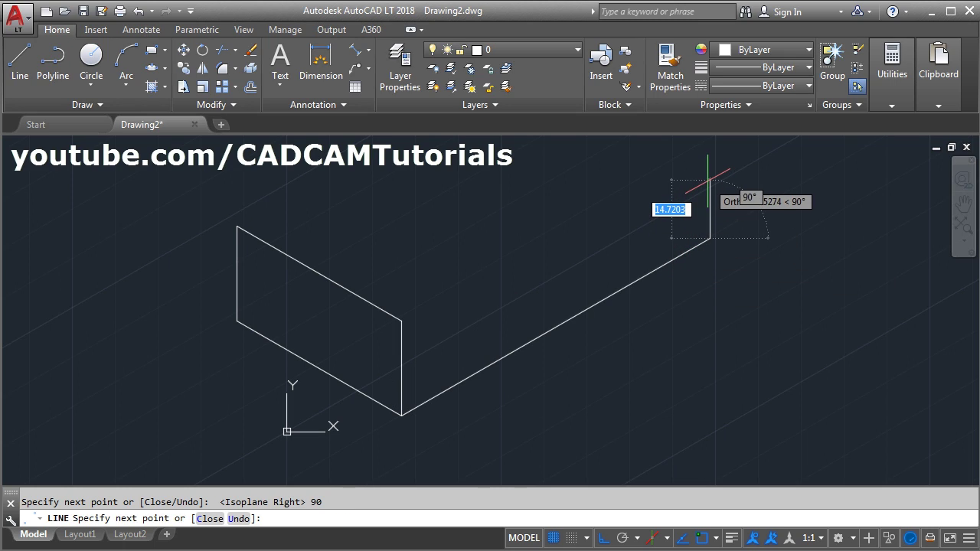
Step: Complete the block's side face with a 24-long vertical edge and a top edge back to the front face's upper corner
type("24")
key("Return")
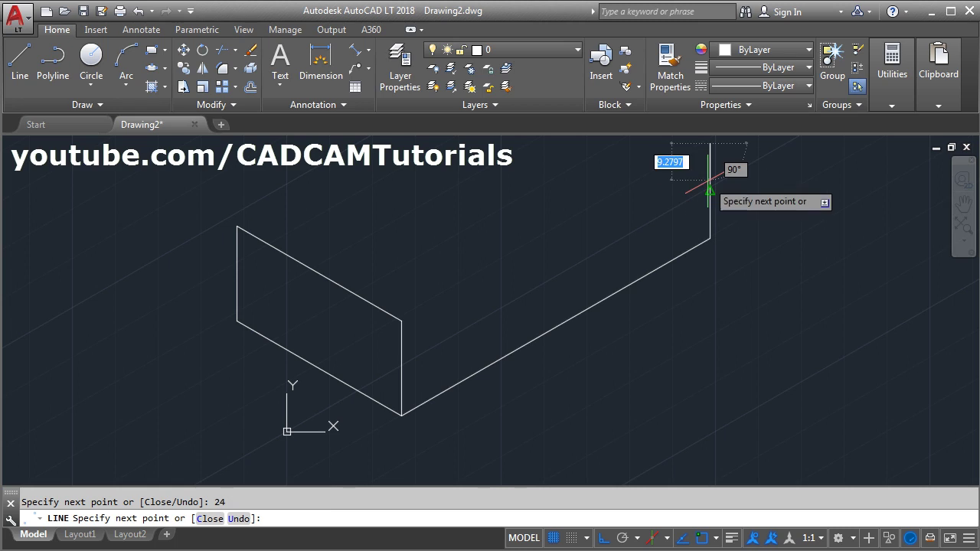
left_click(401, 320)
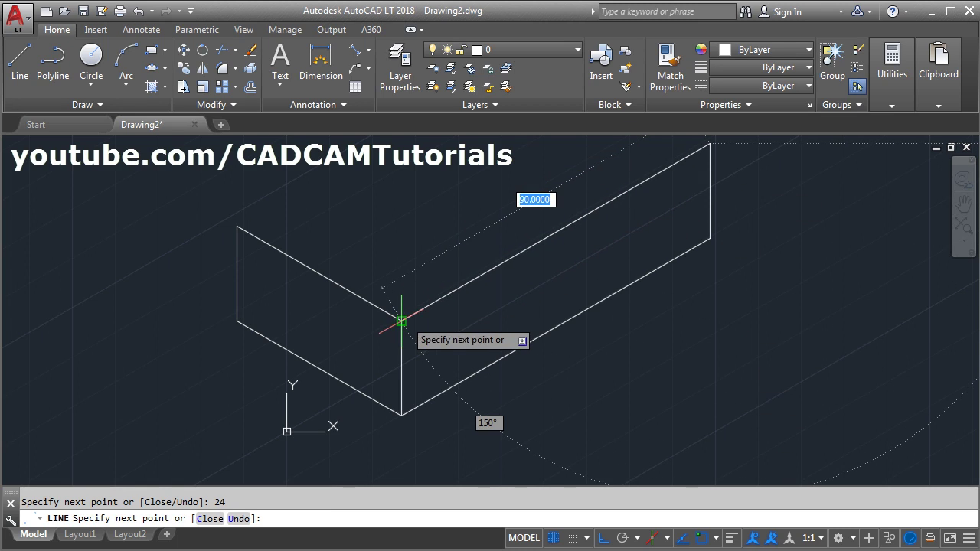
key("Escape")
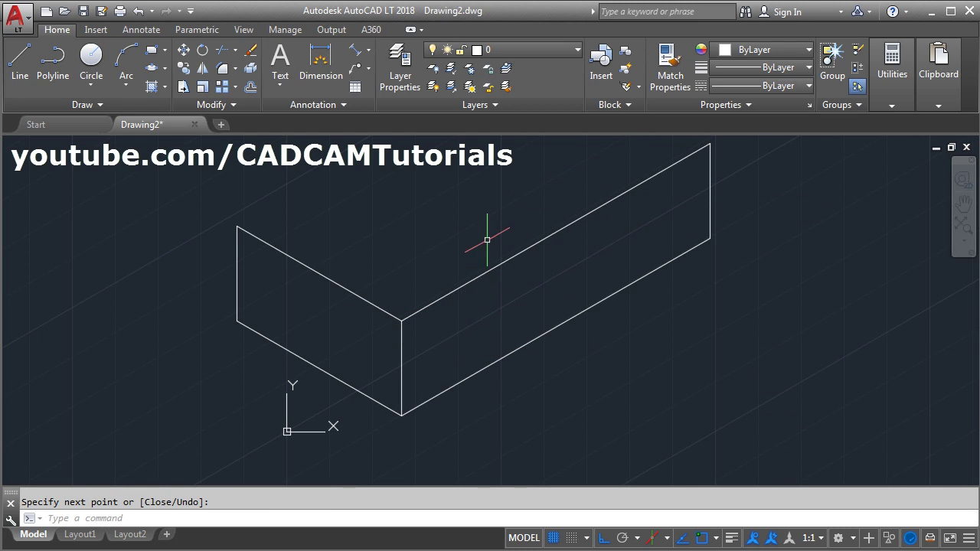
Step: Complete the block's top face with a 90-long line at 30° from the front face's far upper corner, joined to the side face's upper end corner
middle_click_drag(485, 237, 470, 306)
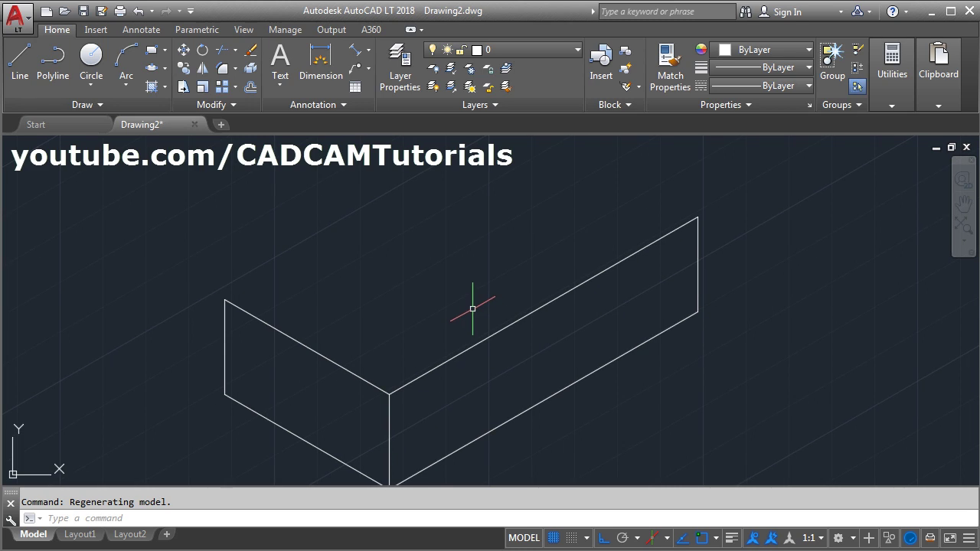
middle_click_drag(390, 282, 359, 339)
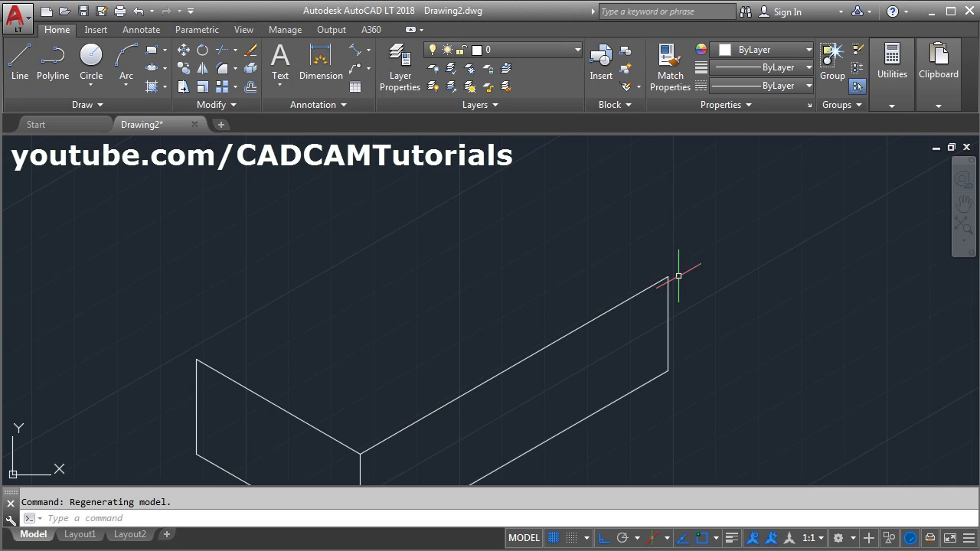
left_click(20, 63)
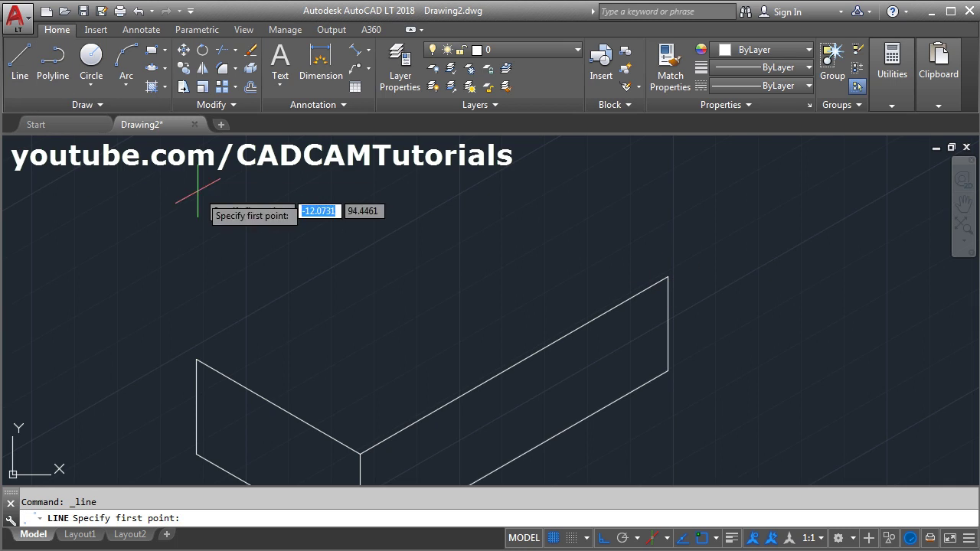
left_click(196, 360)
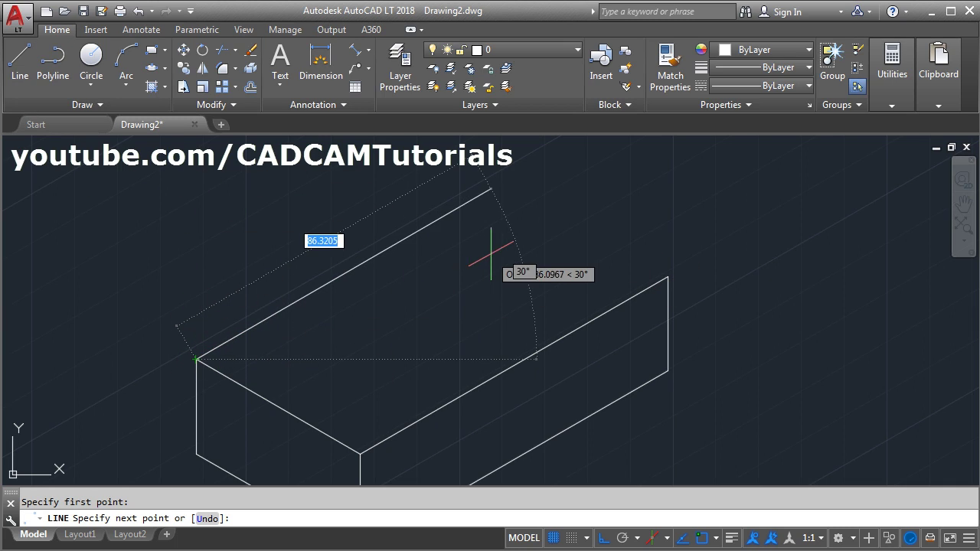
type("90")
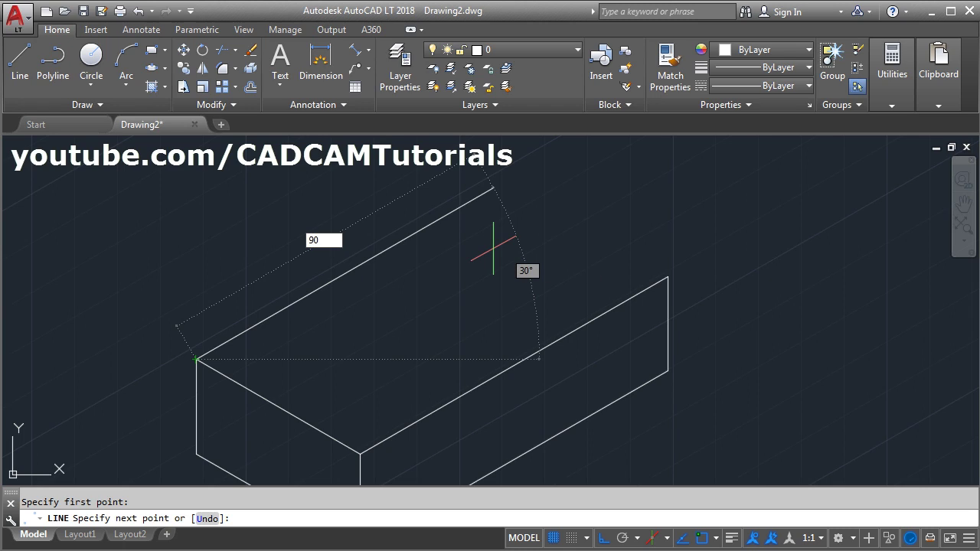
key("Return")
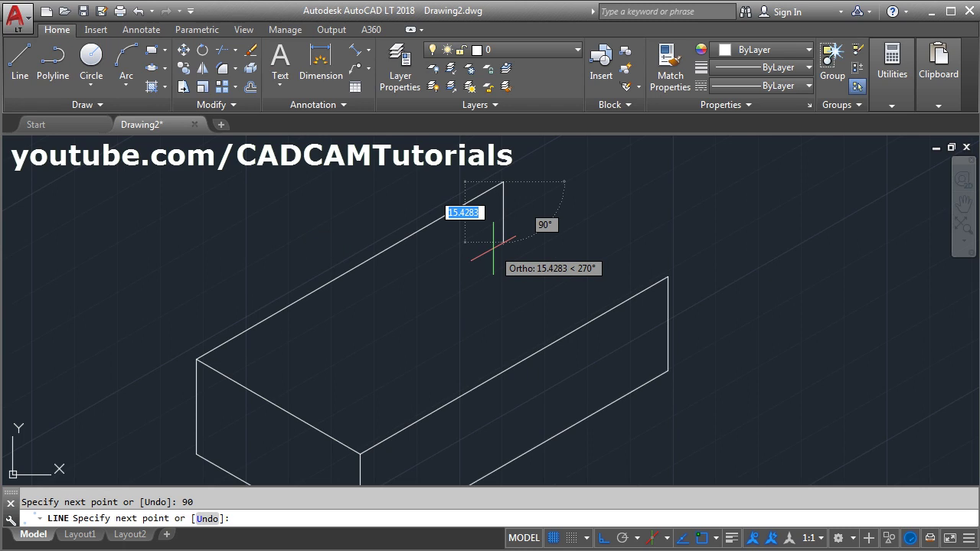
left_click(667, 277)
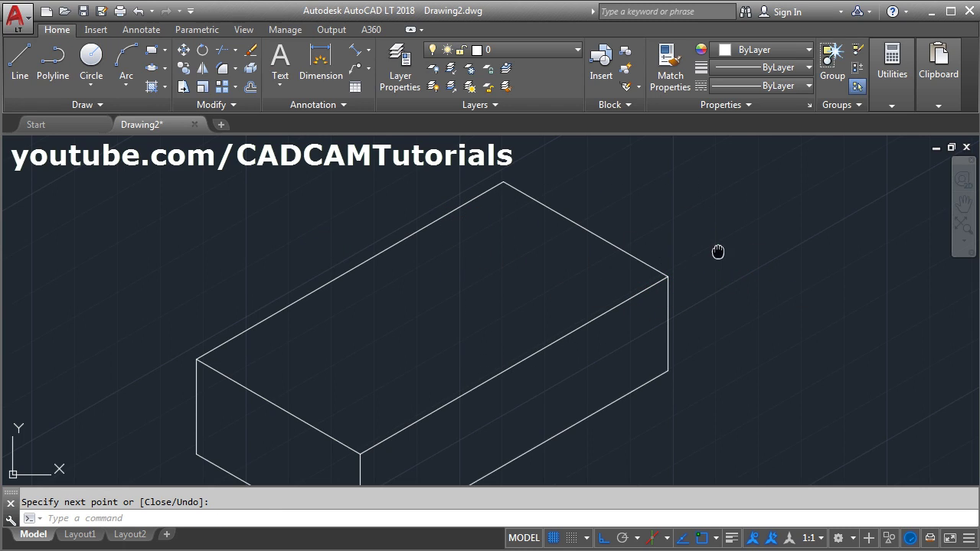
Step: Fit the block in view and set UCSICON to Noorigin so the UCS icon stays clear of the drawing
double_click(718, 252)
scroll(612, 284, "down", 2)
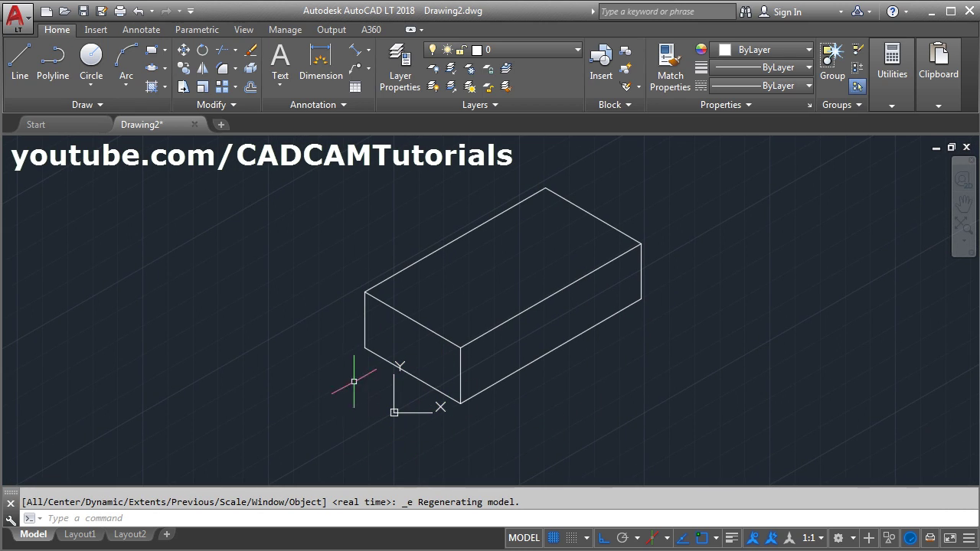
type("u")
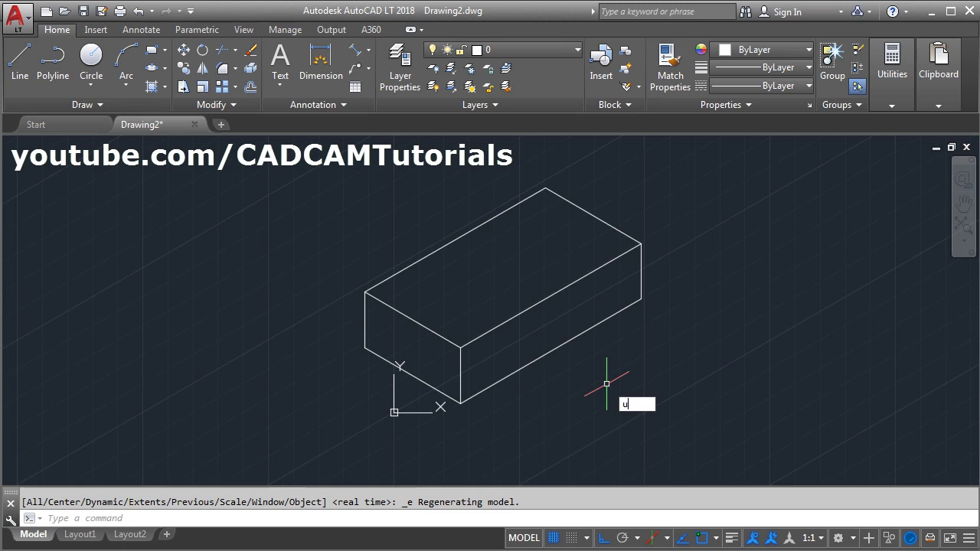
type("csicon")
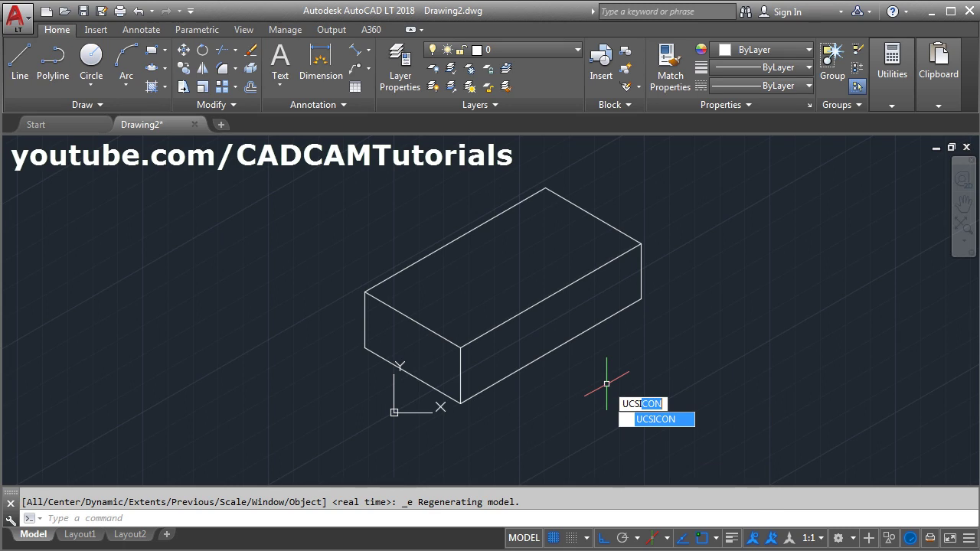
key("Return")
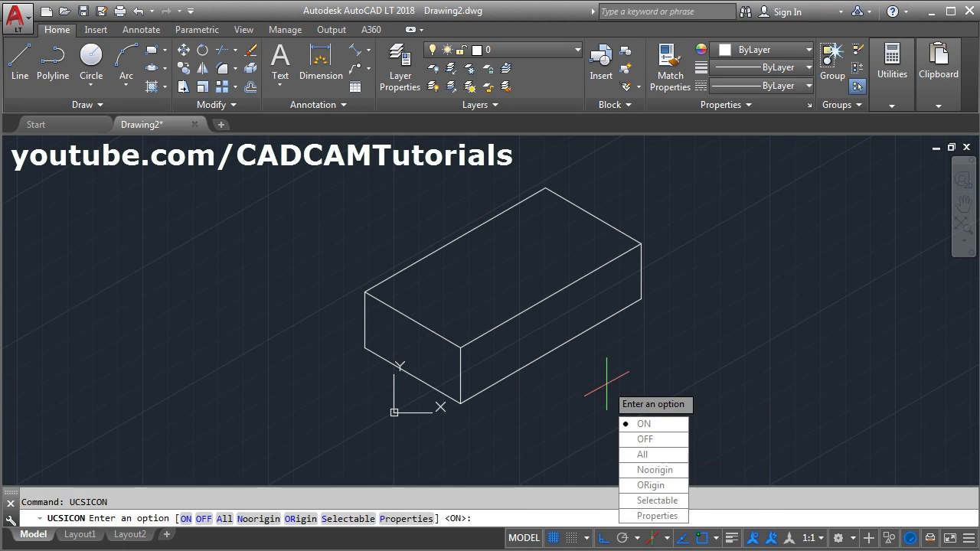
left_click(670, 473)
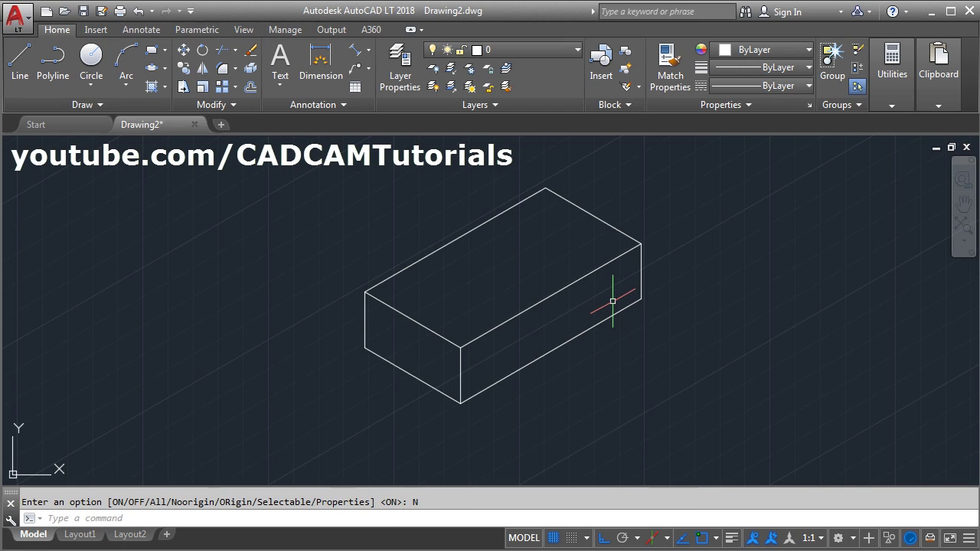
Step: Check the reference PDF, then draw a radius 16 isocircle on isoplane Left, centred on the midpoint of the front face's top edge
key("alt+Tab")
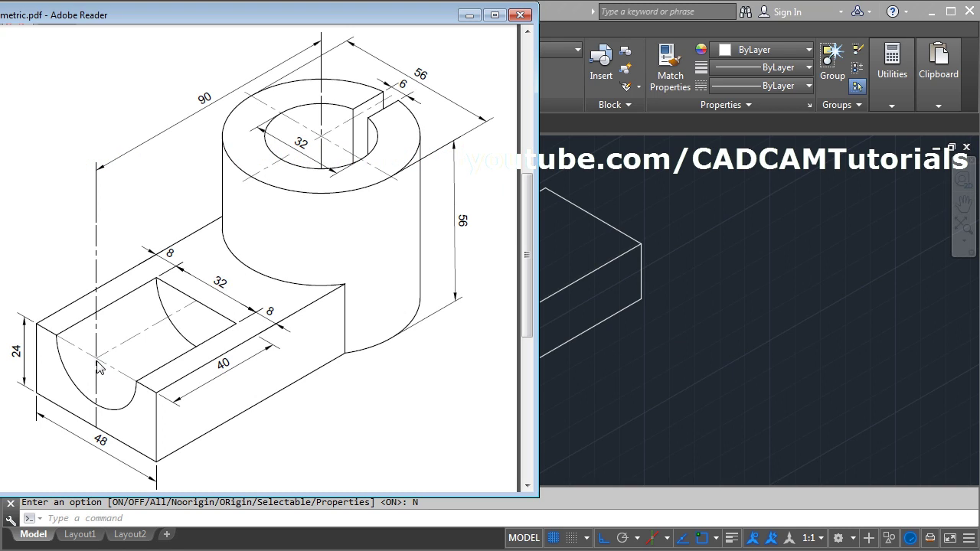
left_click(645, 360)
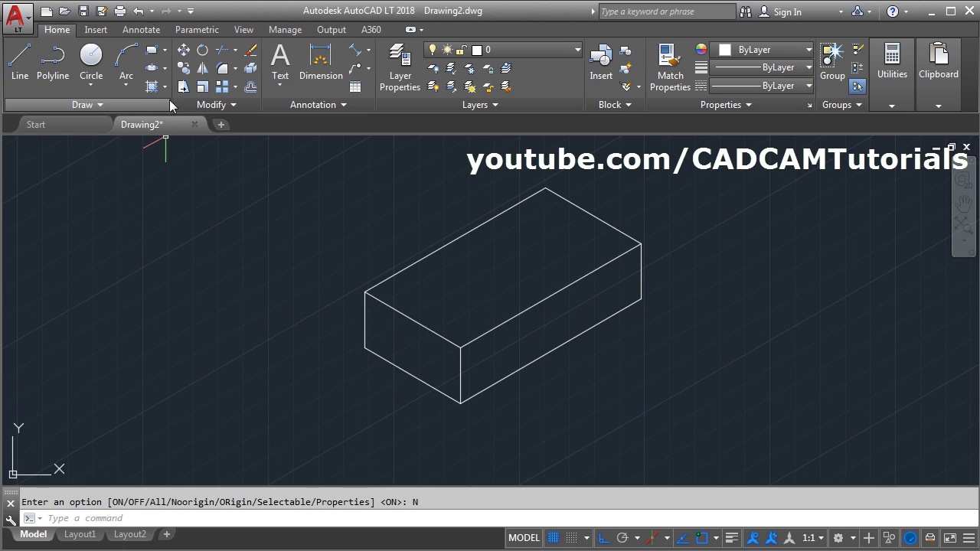
left_click(166, 69)
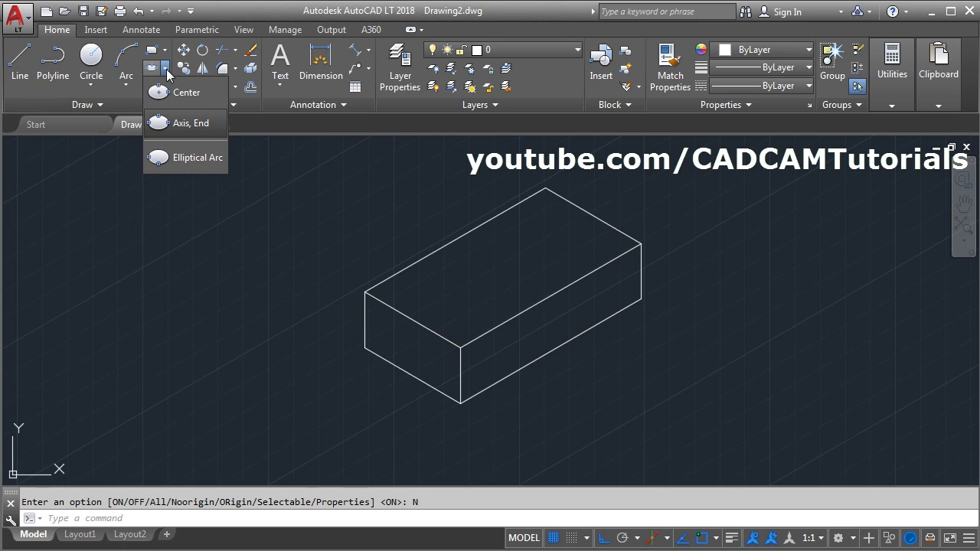
left_click(188, 132)
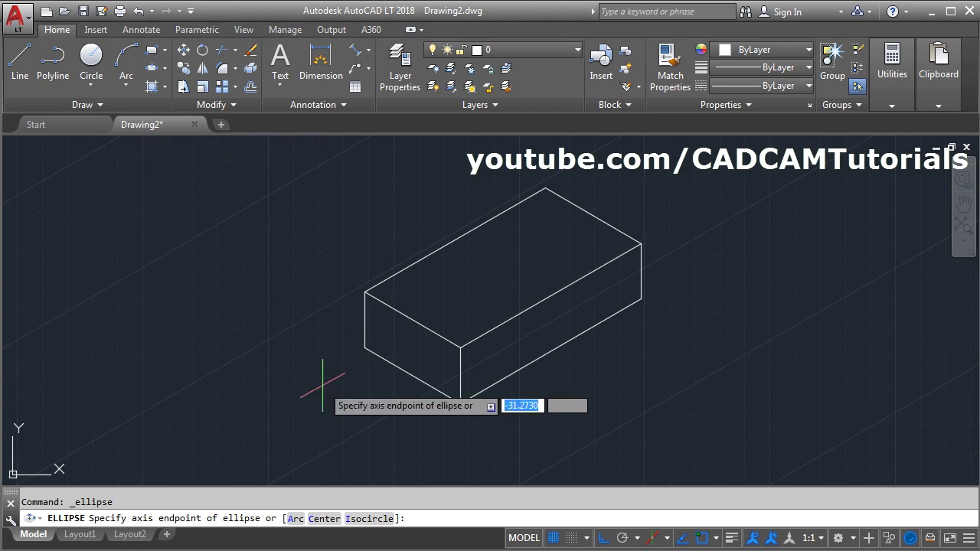
left_click(366, 520)
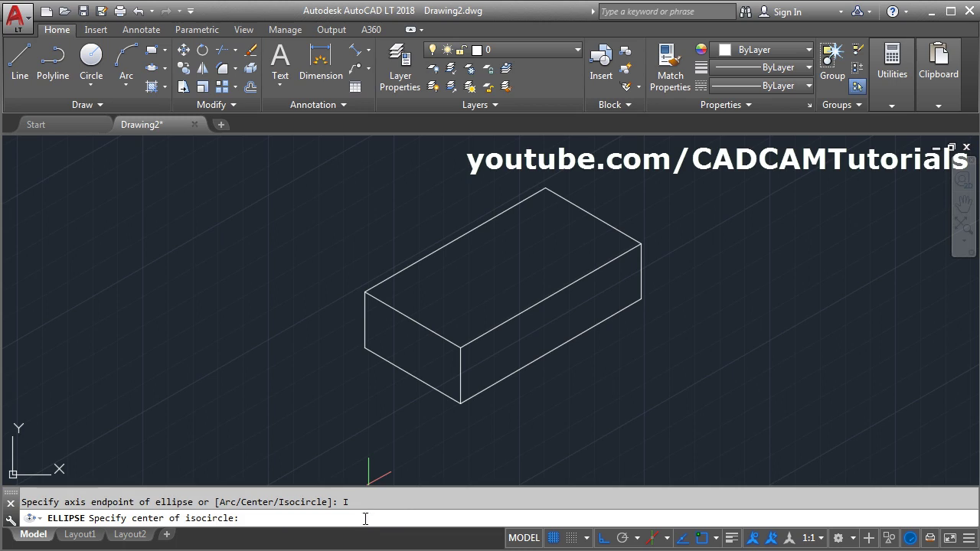
left_click(410, 322)
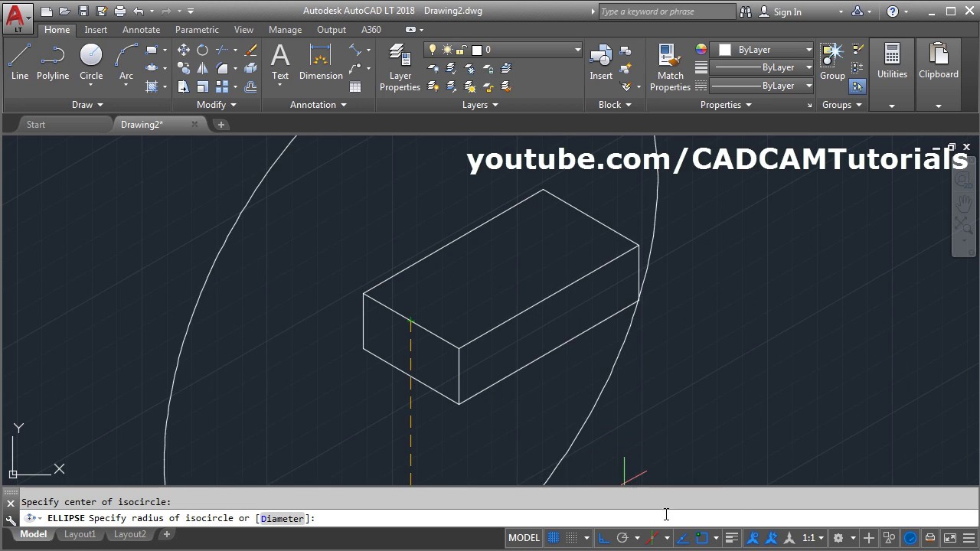
left_click(667, 538)
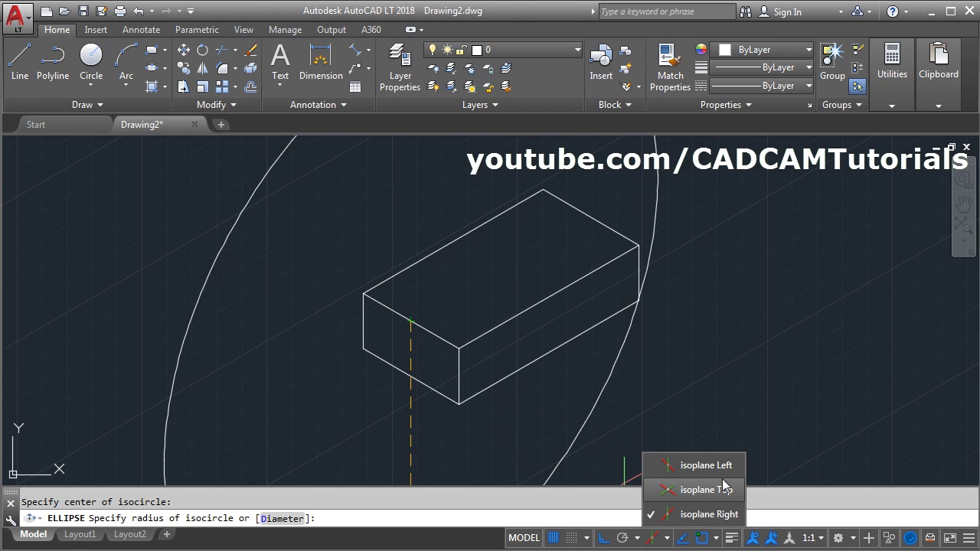
left_click(705, 466)
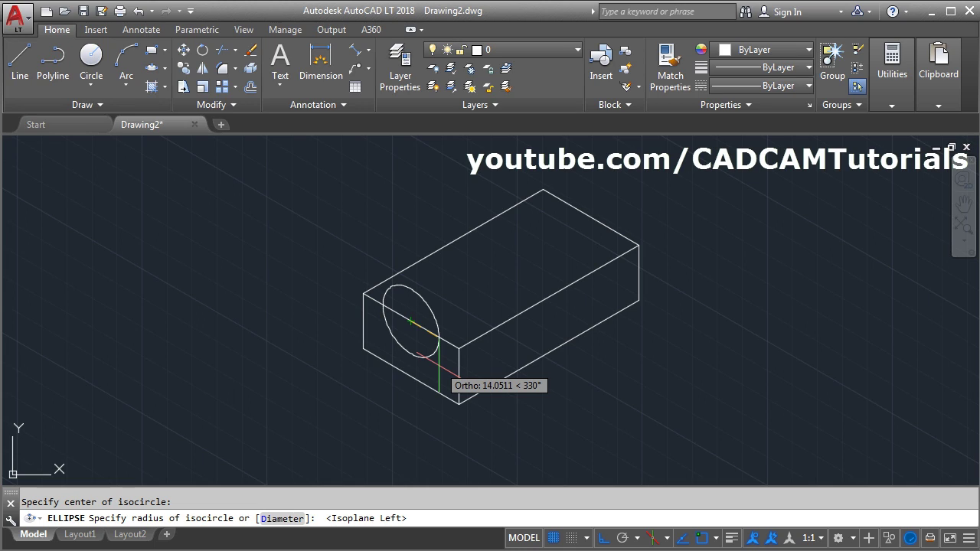
type("1")
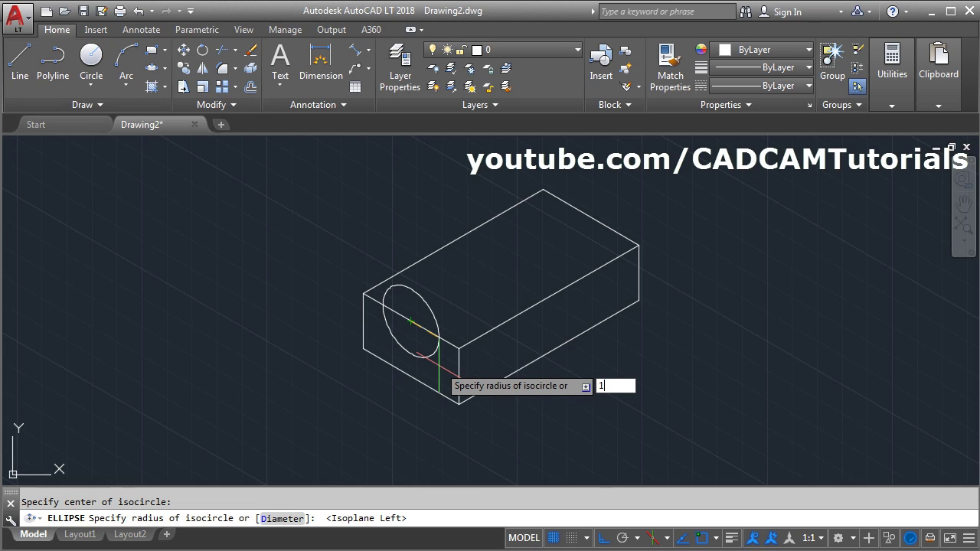
type("6")
key("Return")
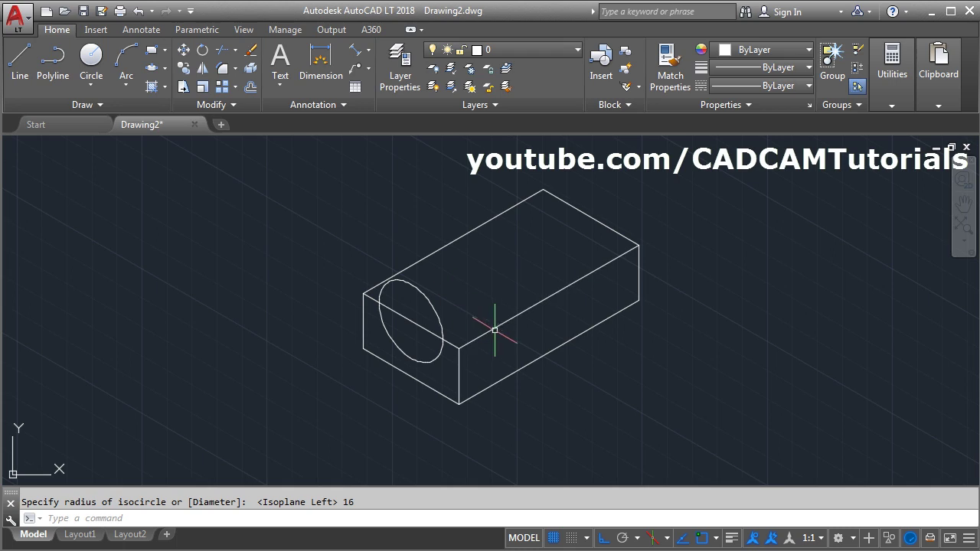
Step: Trim away the half of the isocircle above the front face's top edge, leaving the groove's semicircular profile
scroll(493, 291, "up", 2)
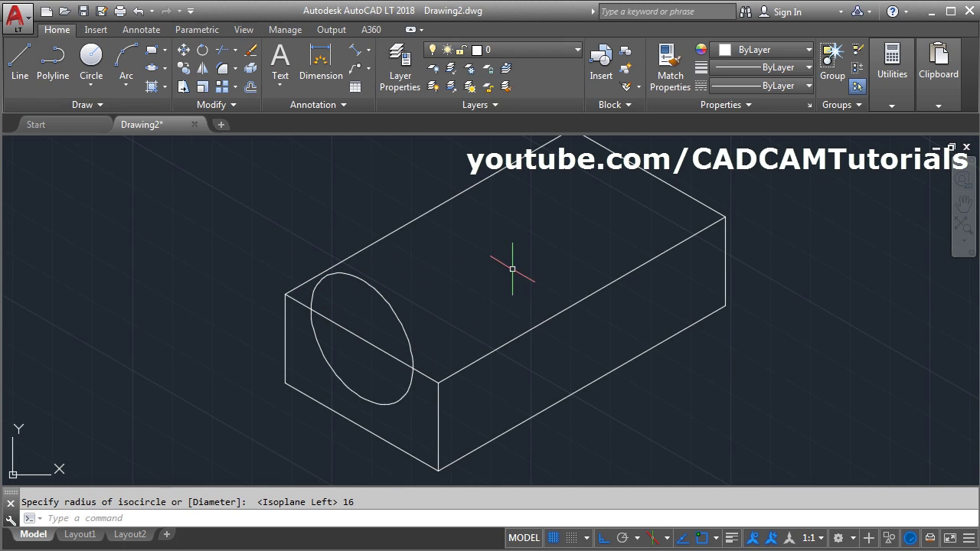
left_click(223, 52)
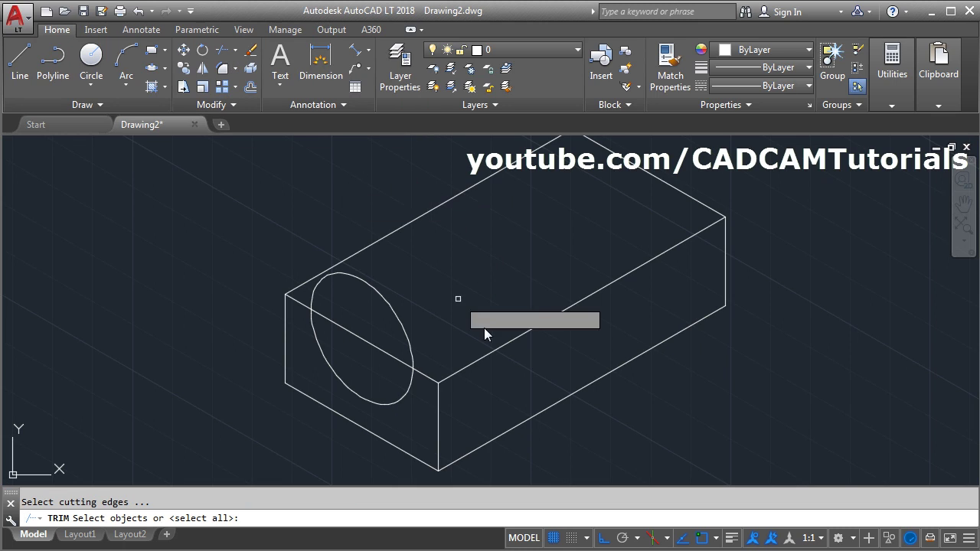
key("Return")
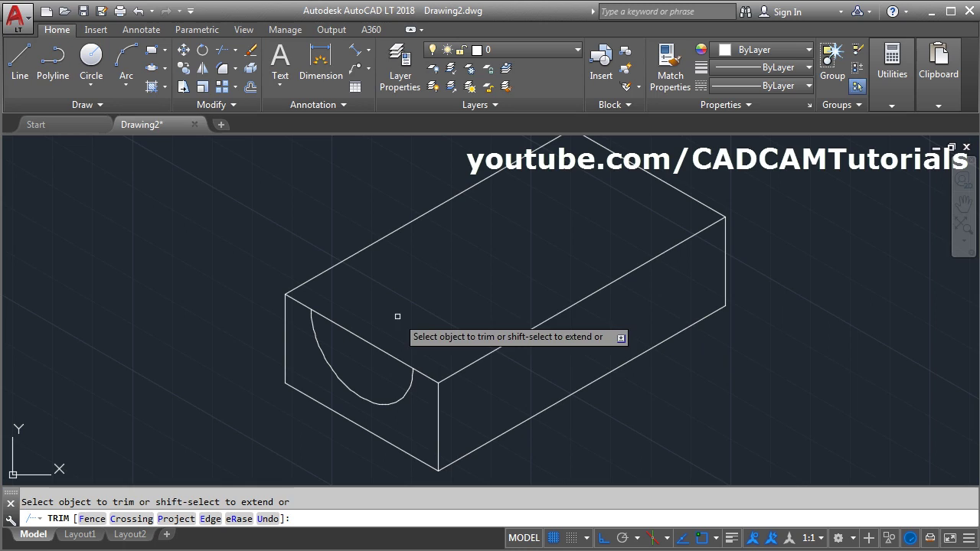
key("Return")
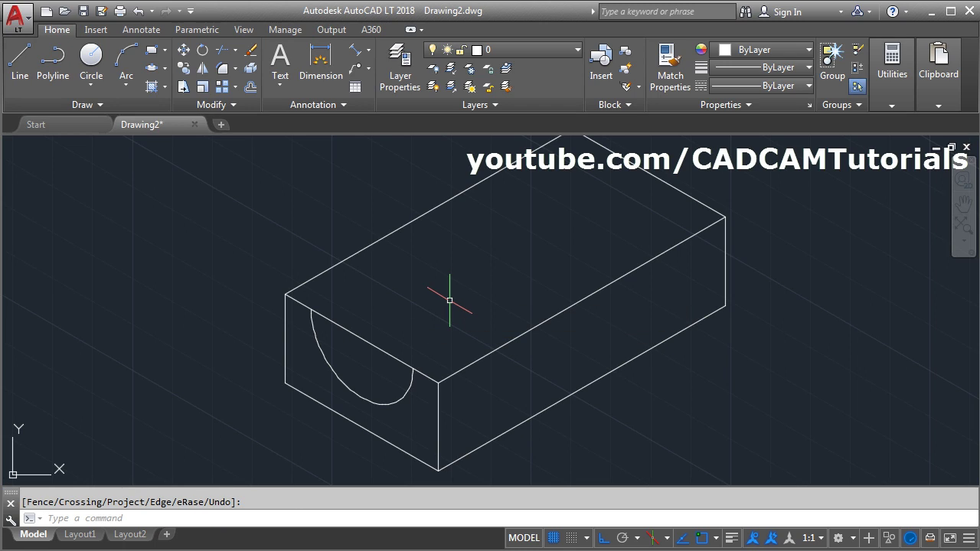
Step: Consult the reference PDF and copy the groove arc 40 along the 30° axis on isoplane Right, based at the front top edge's midpoint
key("alt+Tab")
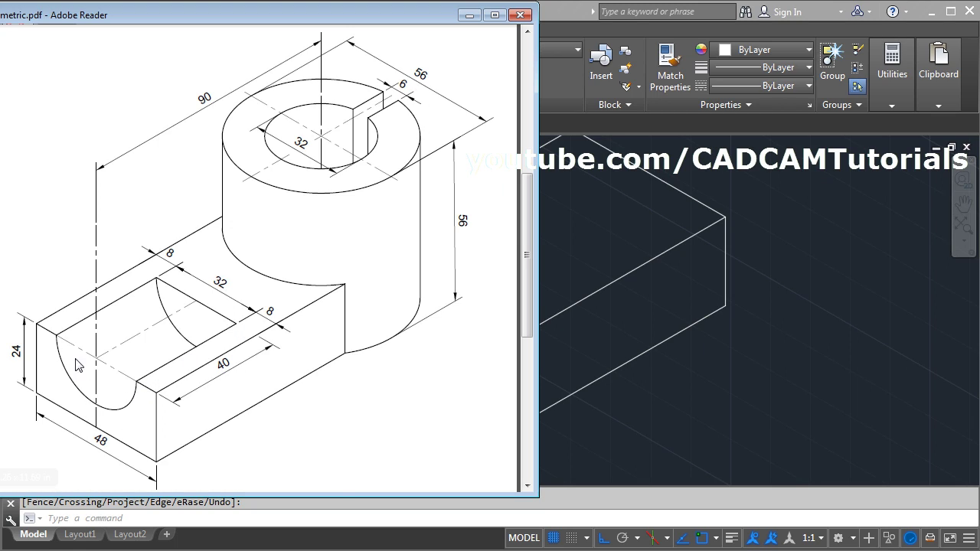
key("alt+Tab")
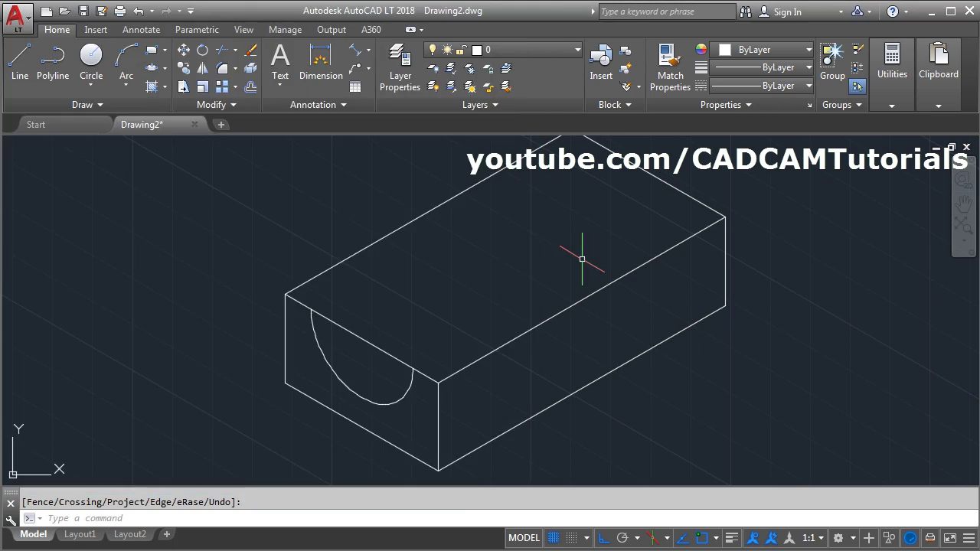
left_click(187, 70)
left_click(350, 389)
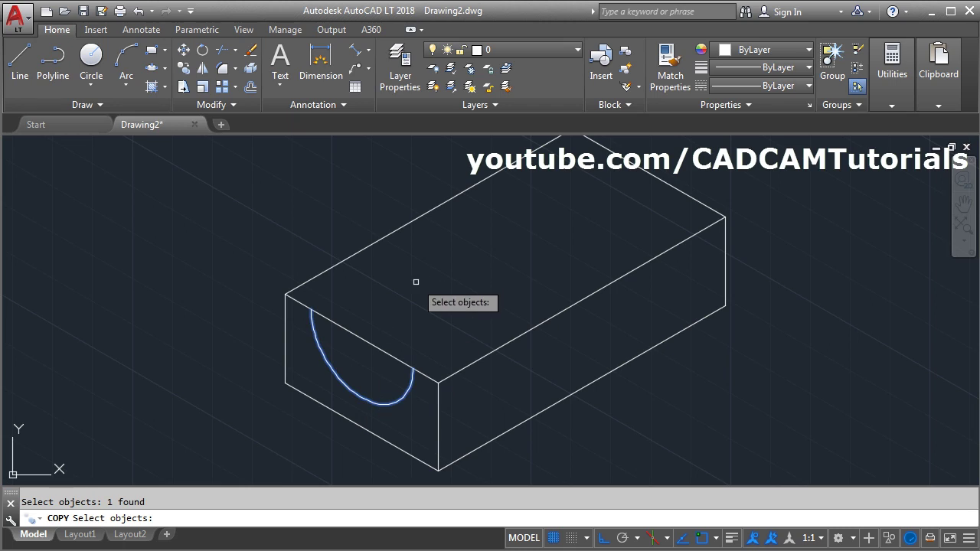
key("Return")
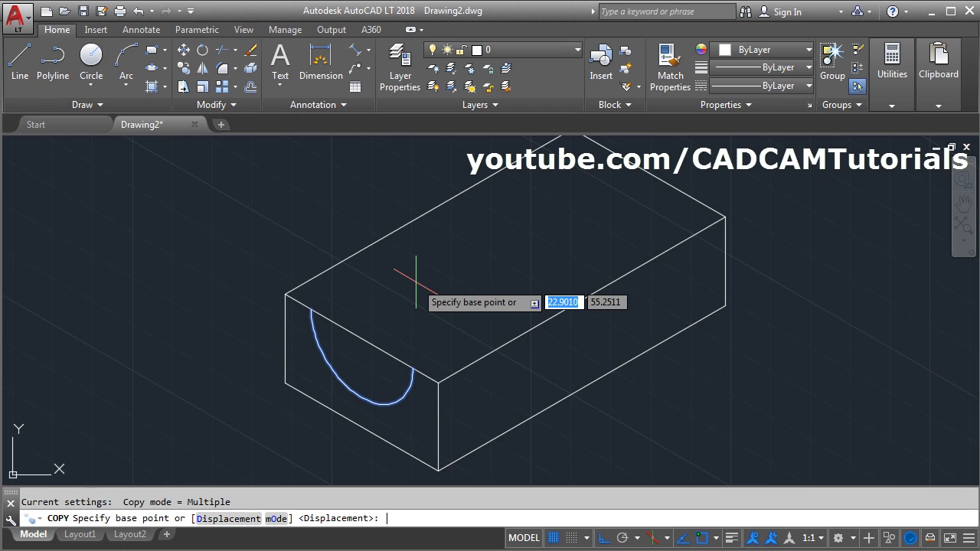
left_click(361, 340)
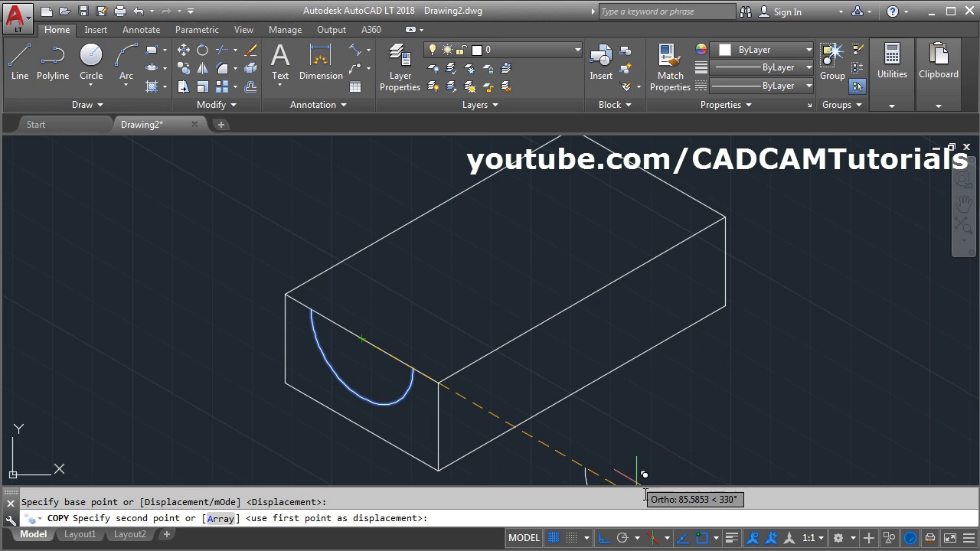
left_click(667, 540)
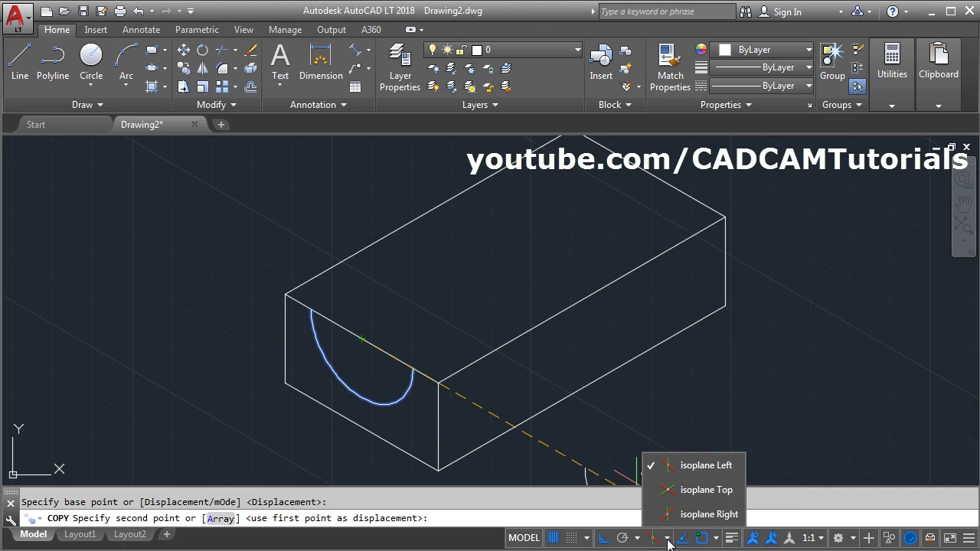
left_click(698, 514)
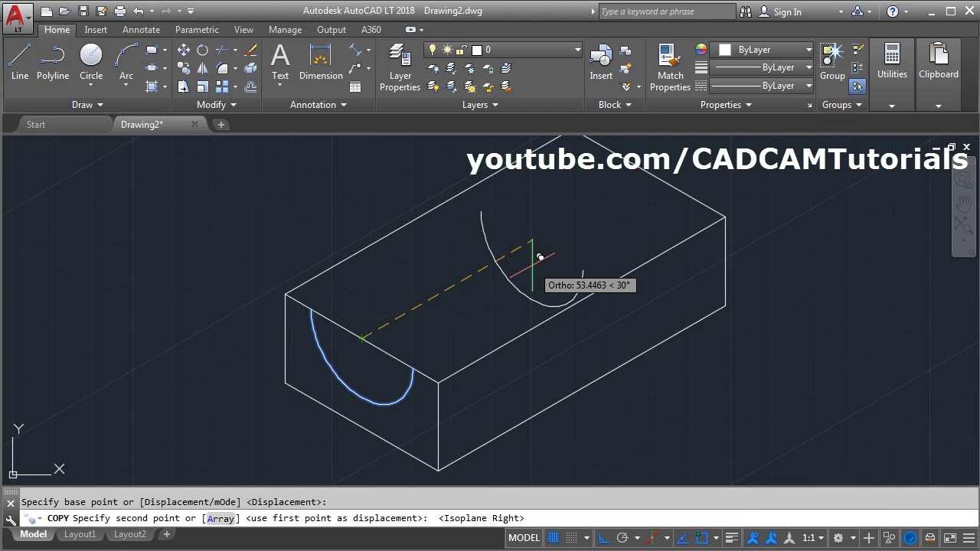
type("40")
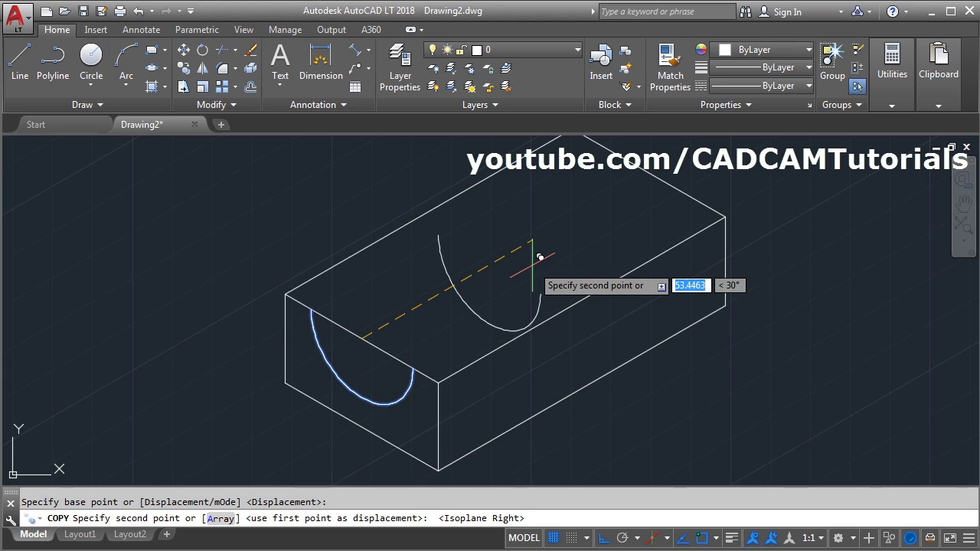
key("Return")
key("Return")
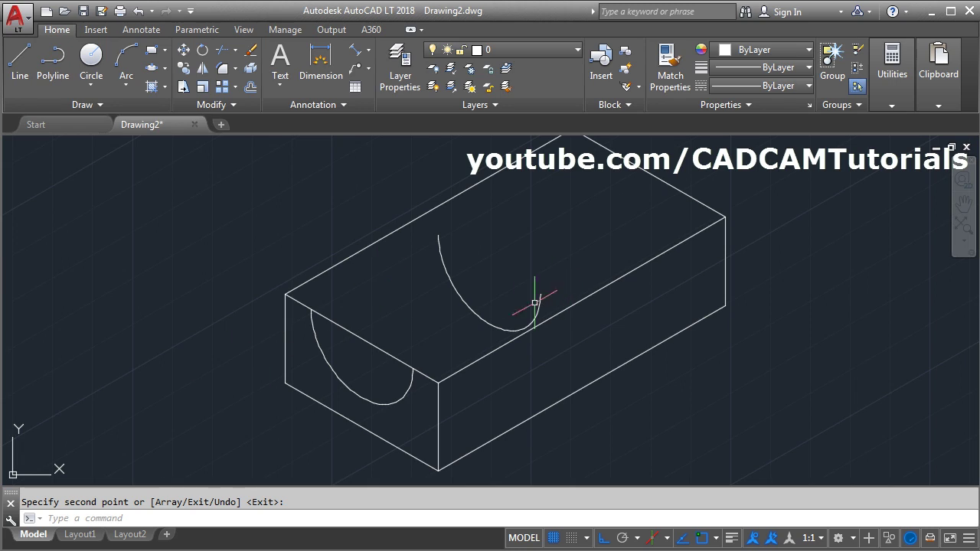
Step: Draw the groove's two long top edges by joining the front arc's endpoints to the matching endpoints of the copied arc
left_click(23, 83)
left_click(310, 310)
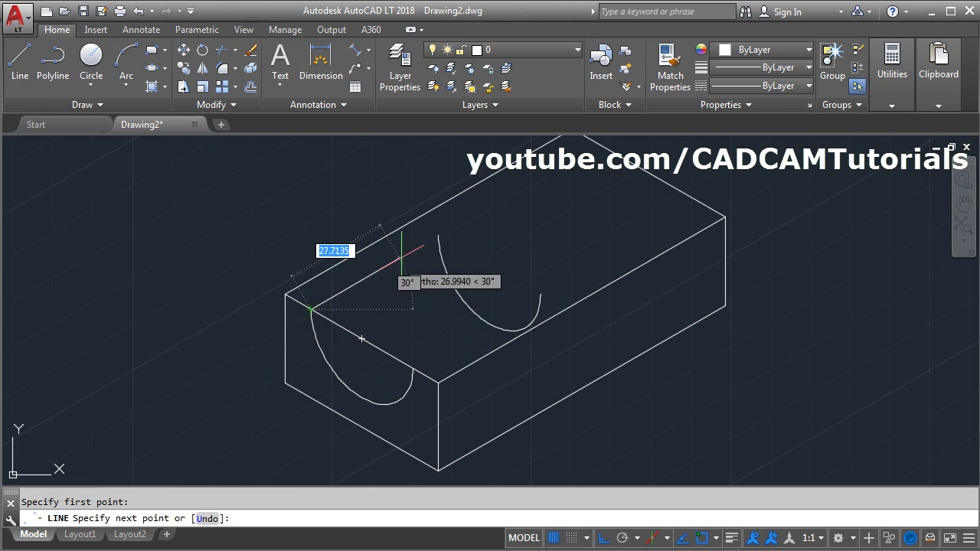
left_click(438, 236)
key("Return")
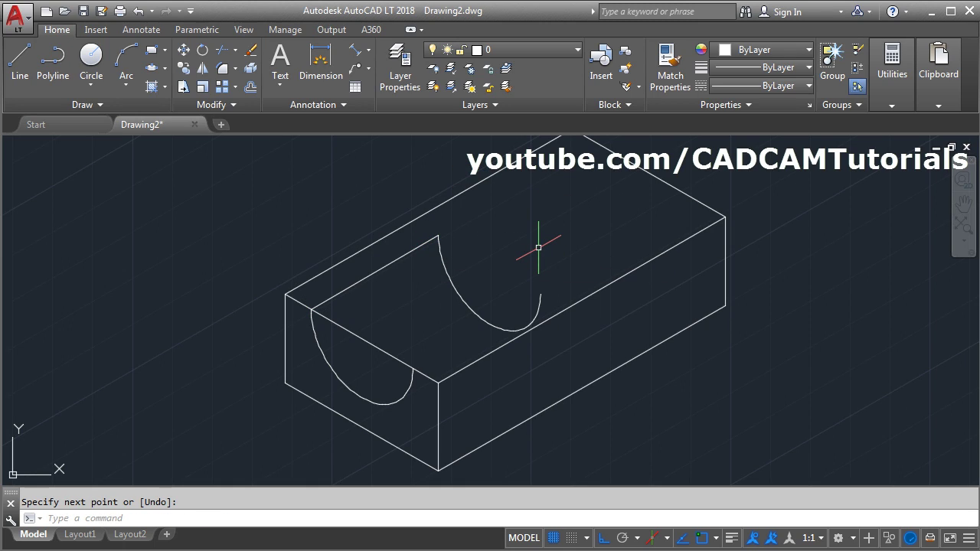
key("Return")
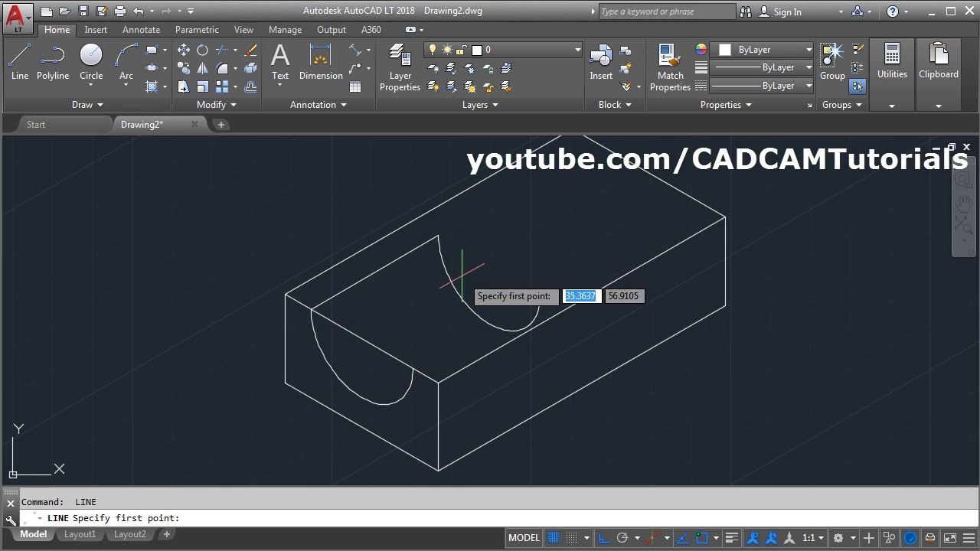
left_click(413, 369)
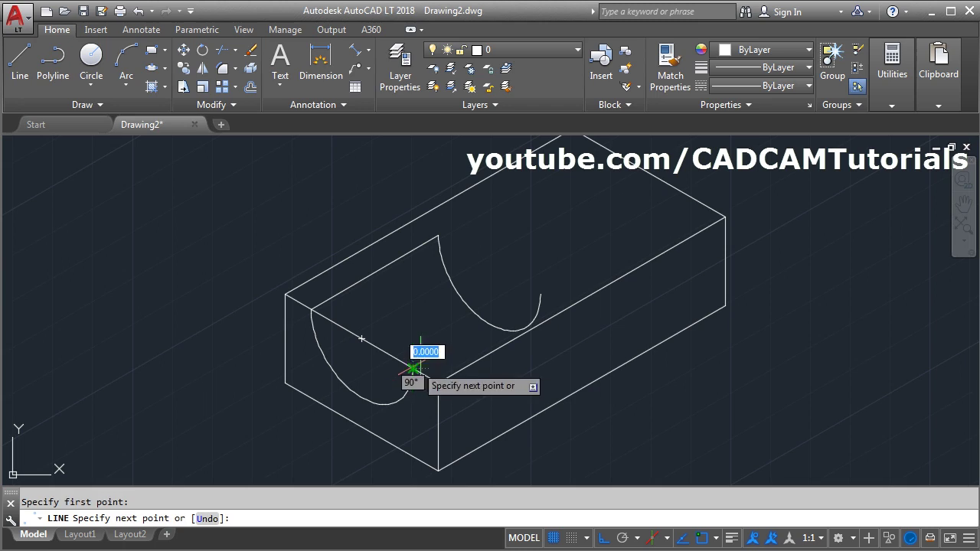
left_click(581, 302)
key("Return")
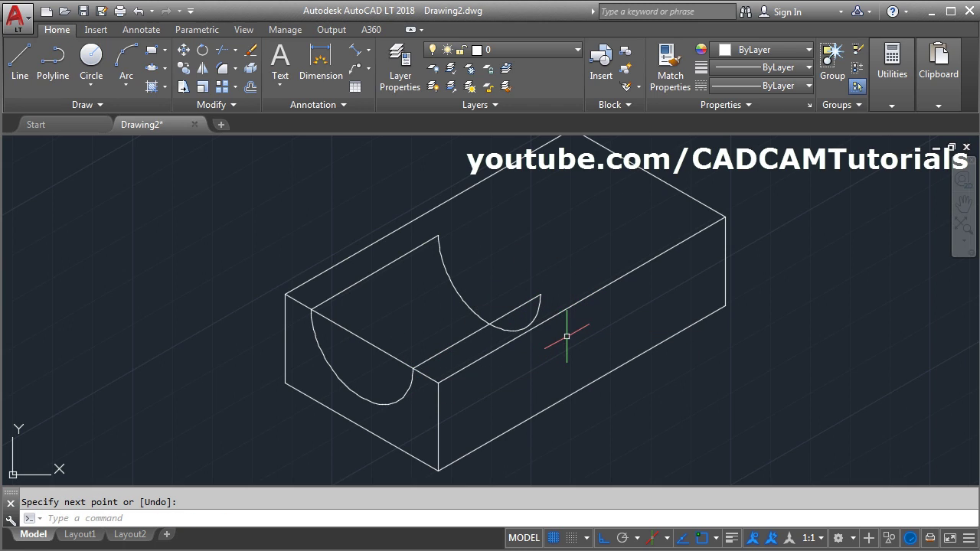
Step: Close the groove's back edge with a line between the two endpoints of the copied arc
key("Return")
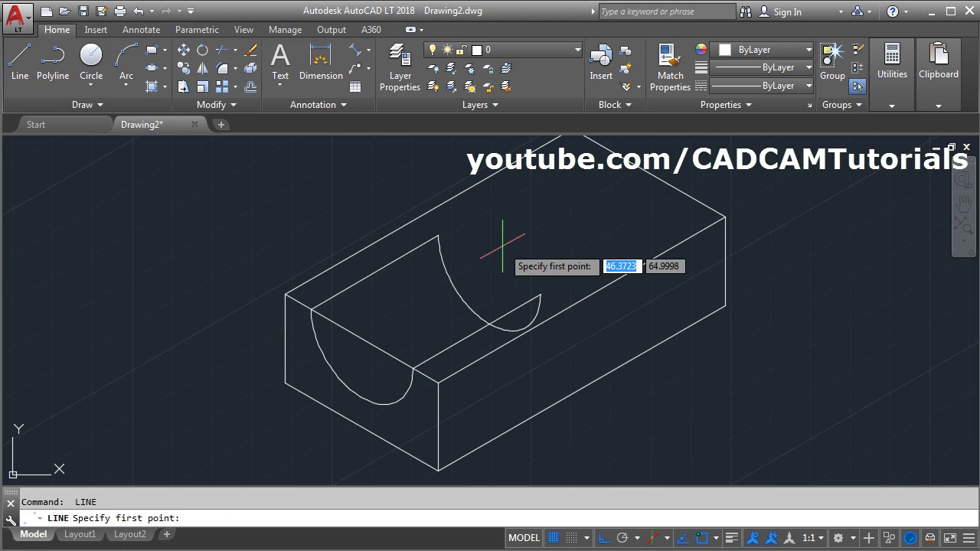
left_click(441, 236)
left_click(541, 294)
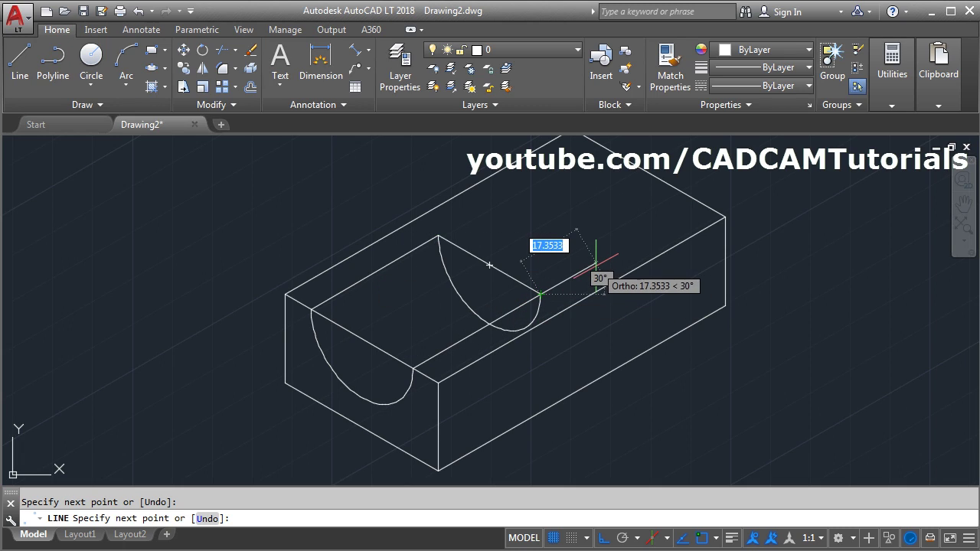
key("Return")
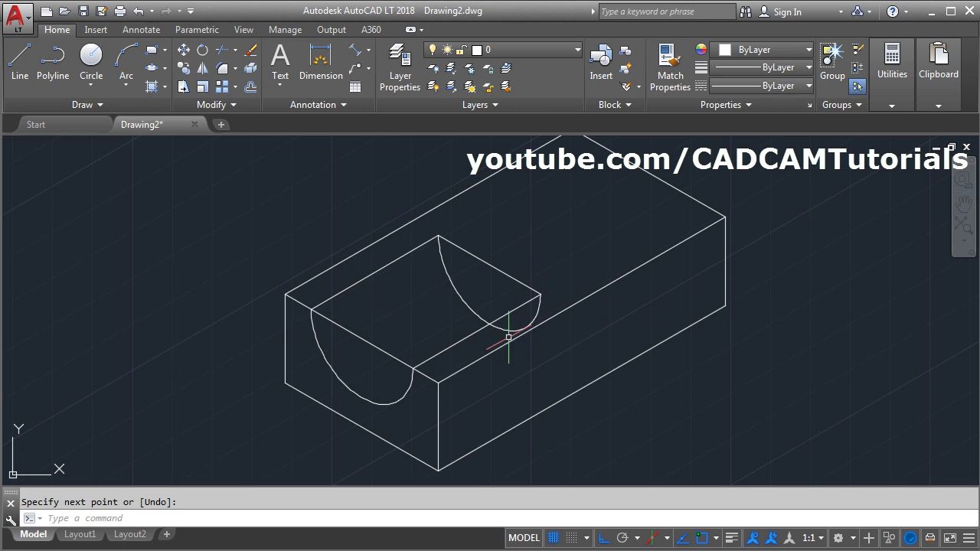
Step: Trim the hidden part of the rear arc that extends beyond the groove's near long edge
type("tr")
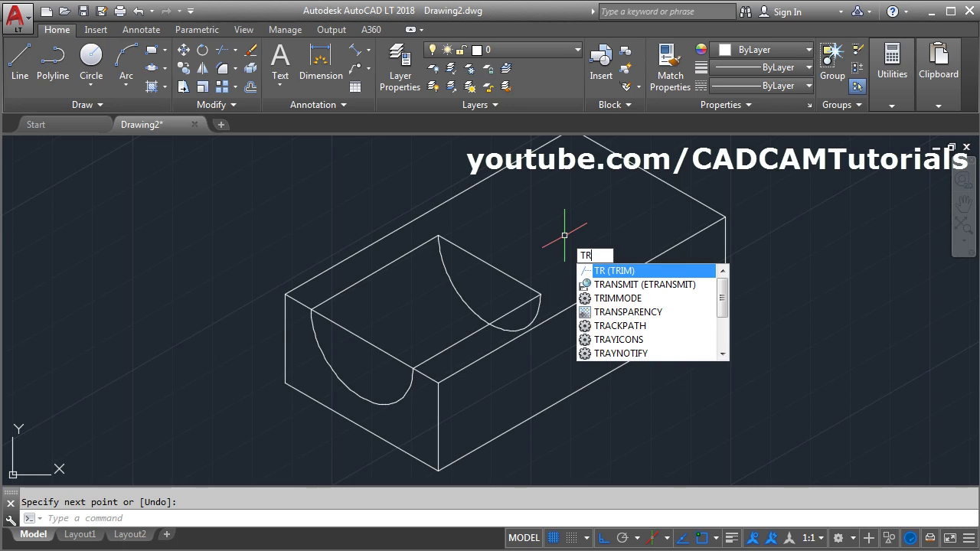
key("Return")
key("Return")
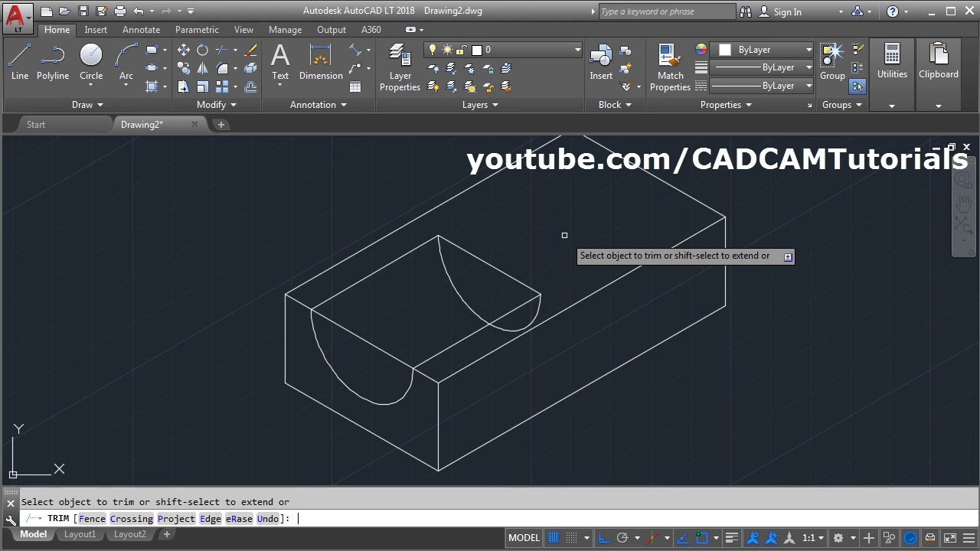
left_click(535, 312)
key("Return")
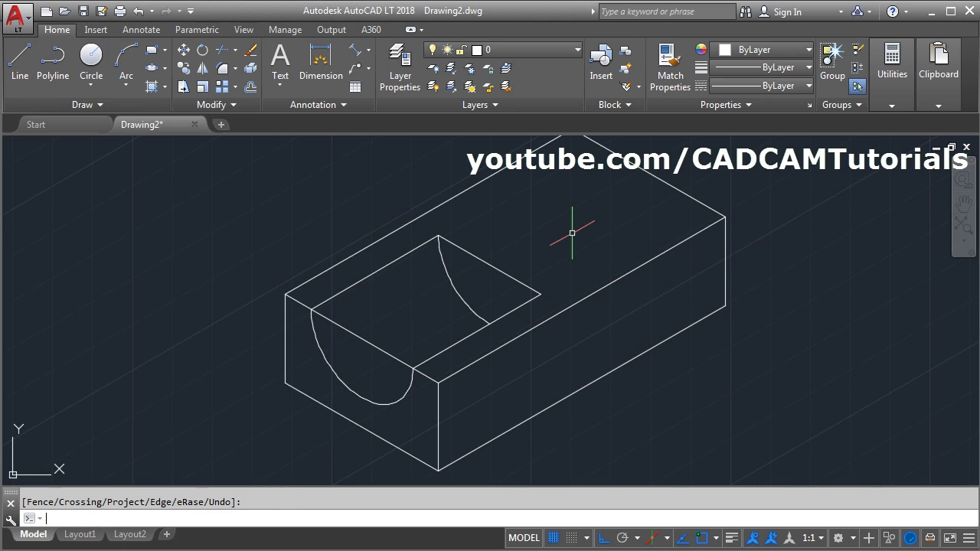
scroll(557, 243, "down", 2)
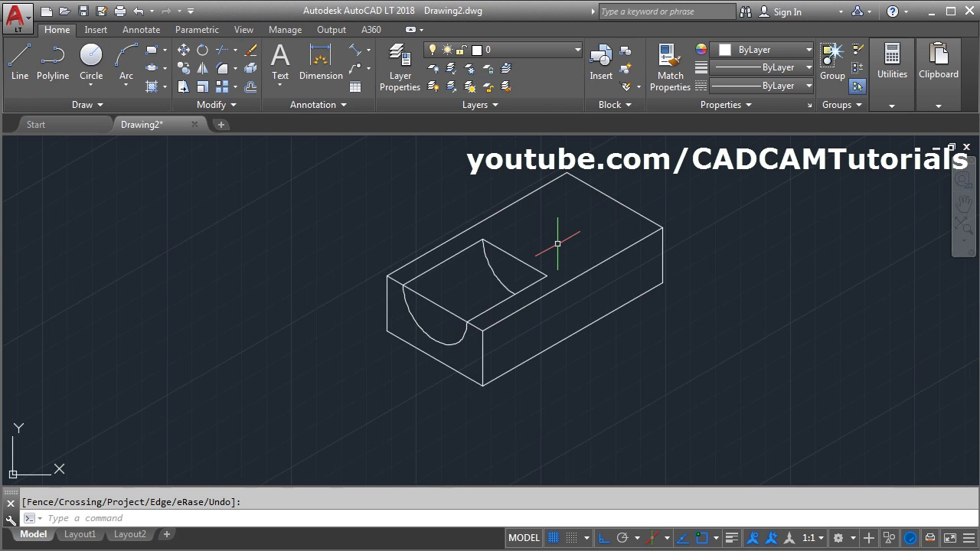
Step: Consult the reference PDF and draw a 56-diameter isocircle on isoplane Top, centred at the midpoint of the block's back top edge
middle_click_drag(565, 241, 542, 280)
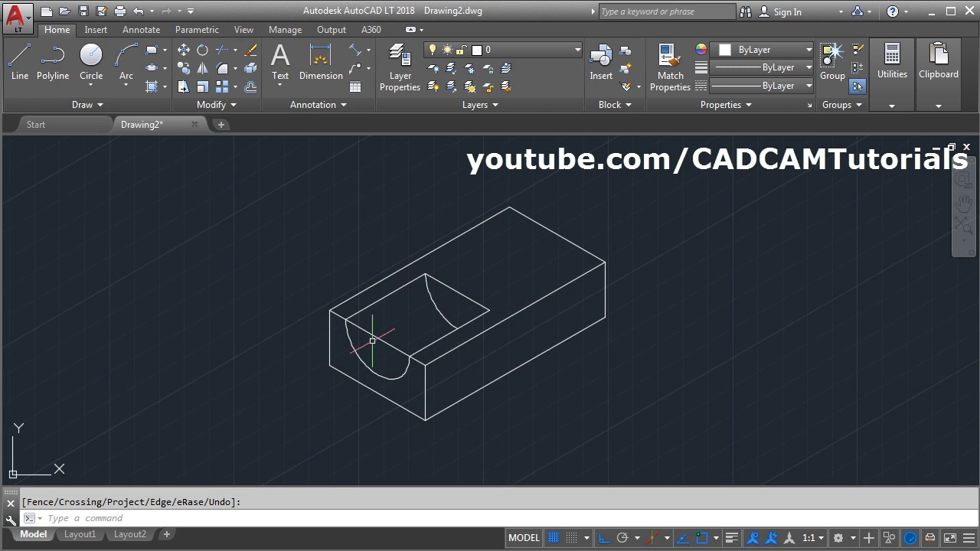
key("alt+Tab")
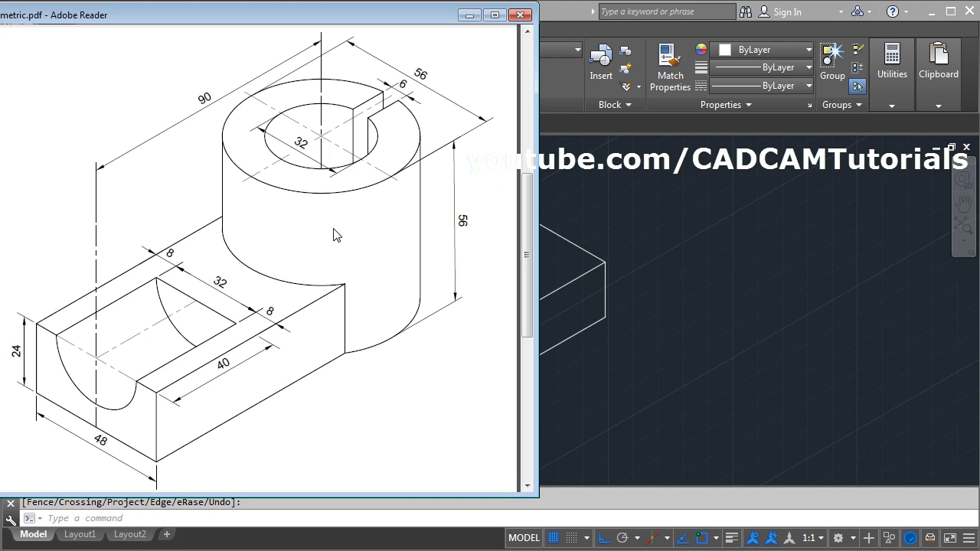
key("alt+Tab")
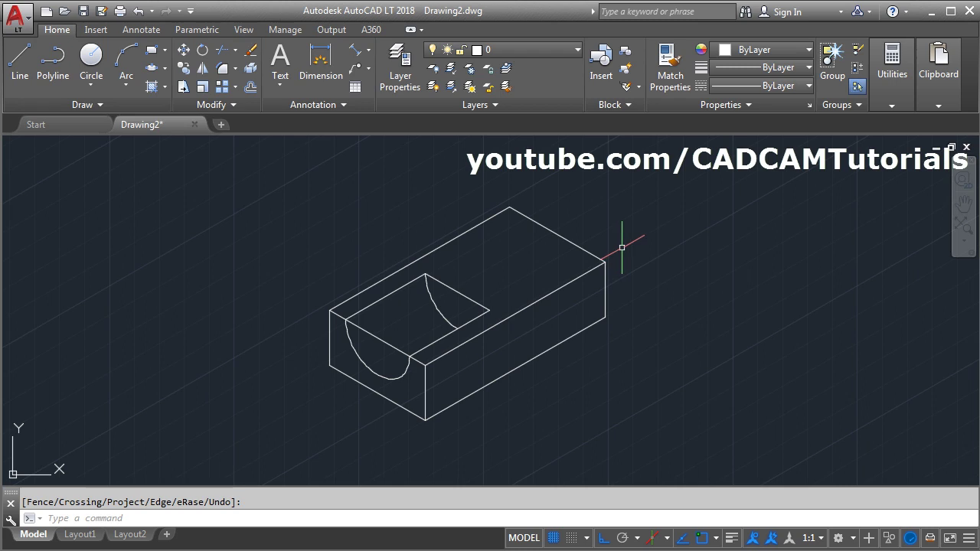
mouse_move(630, 234)
middle_mouse_down()
mouse_move(600, 275)
mouse_move(600, 267)
middle_mouse_up()
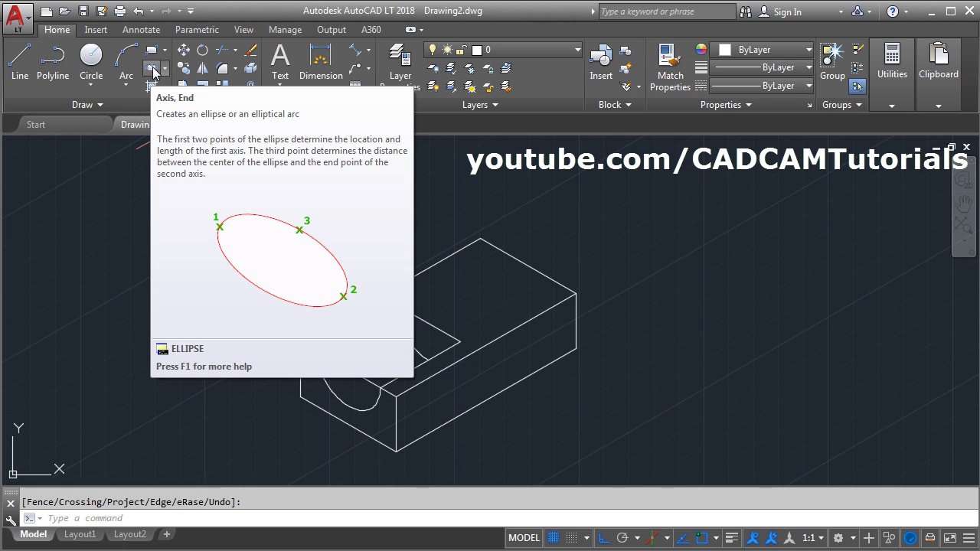
left_click(154, 71)
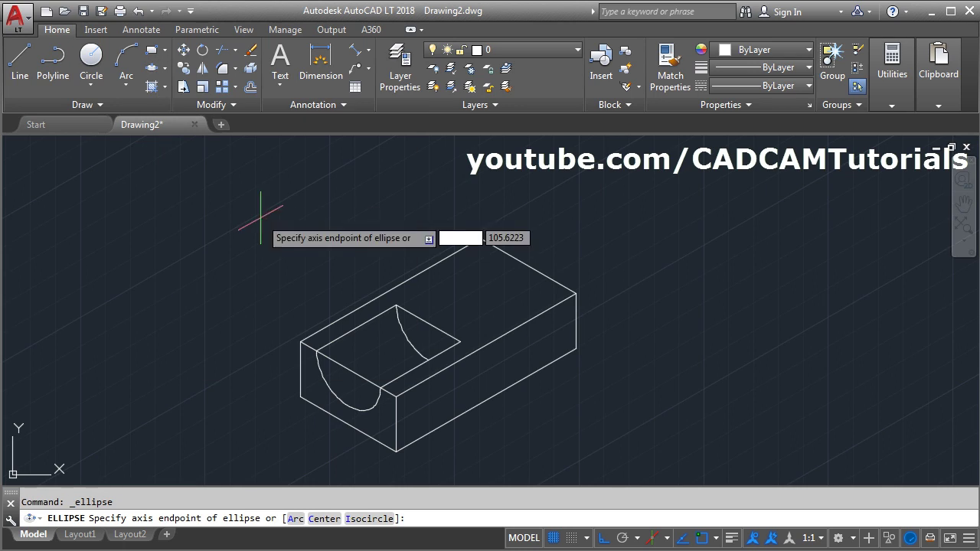
left_click(370, 519)
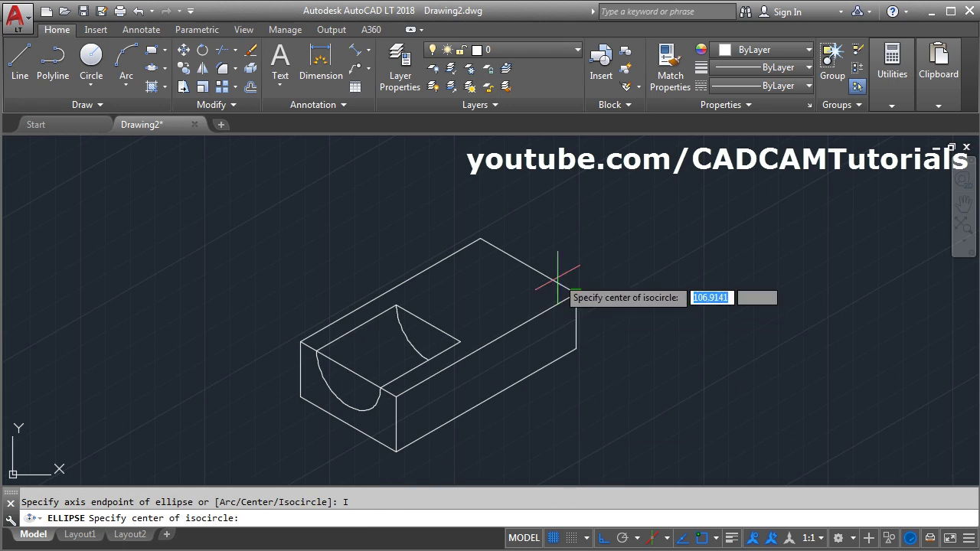
scroll(570, 235, "up", 2)
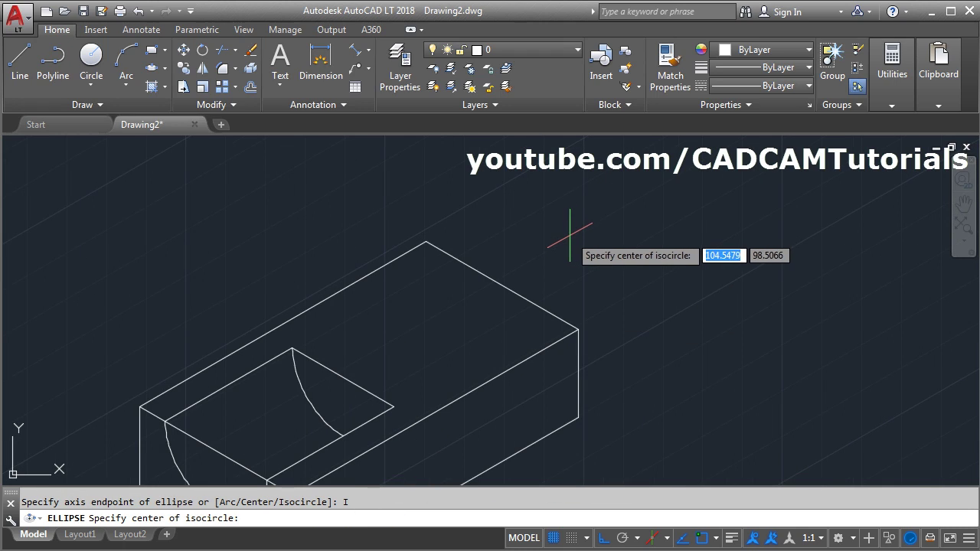
left_click(503, 287)
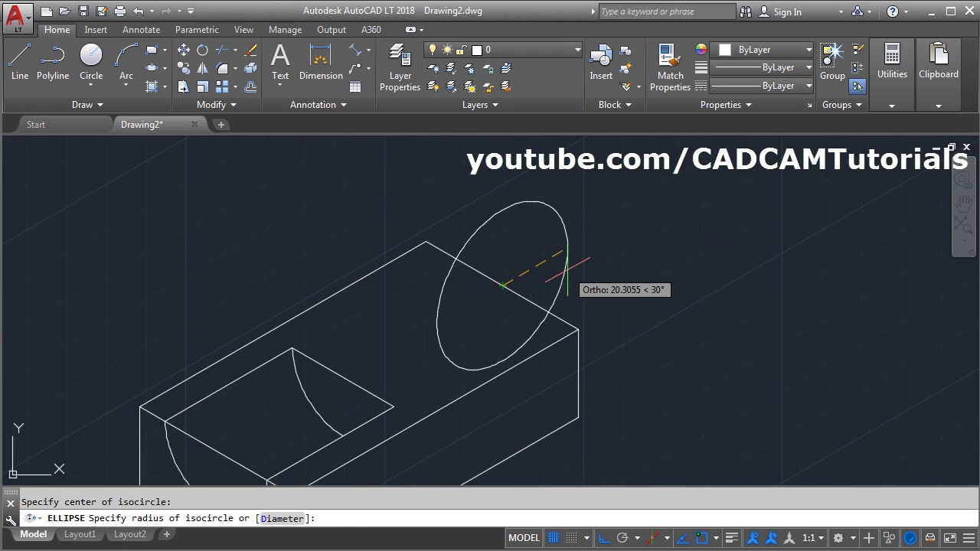
left_click(667, 538)
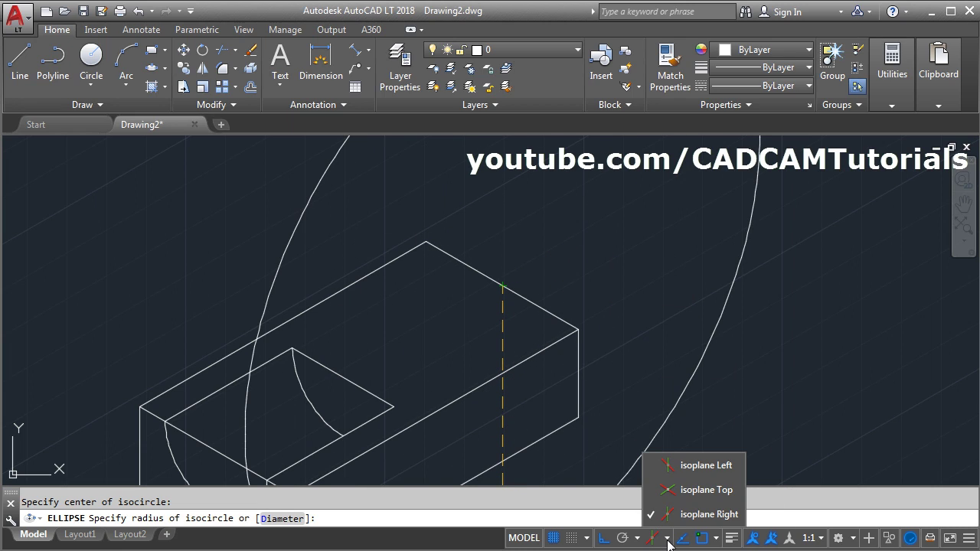
left_click(712, 493)
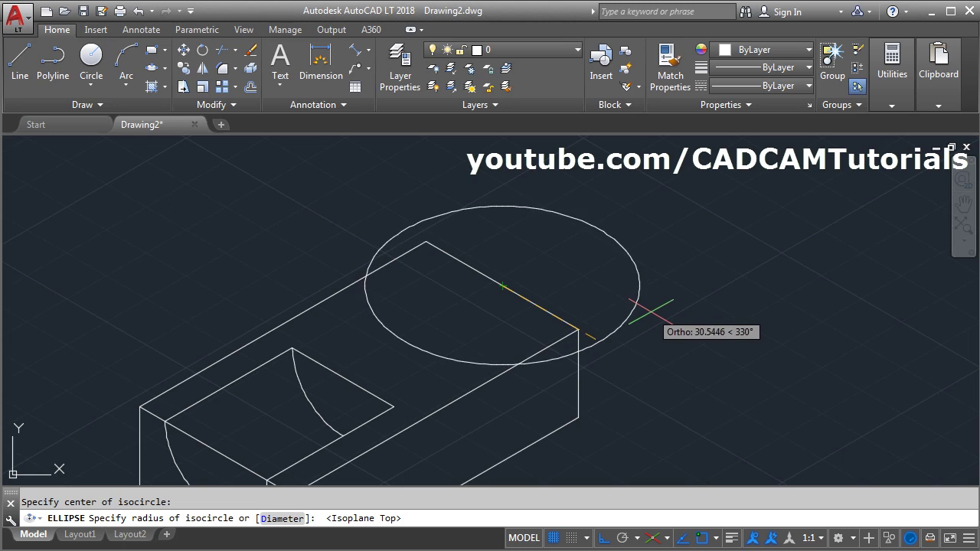
key("alt+Tab")
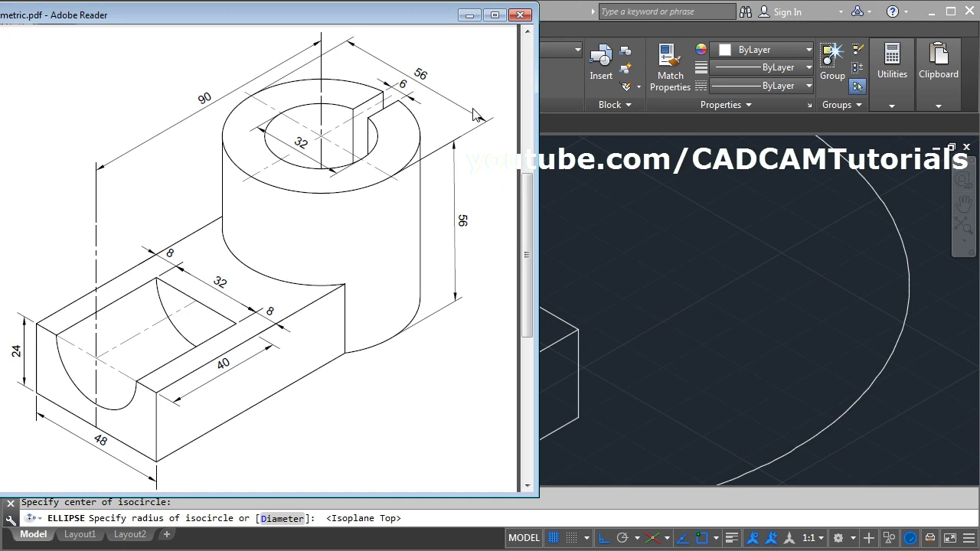
key("alt+Tab")
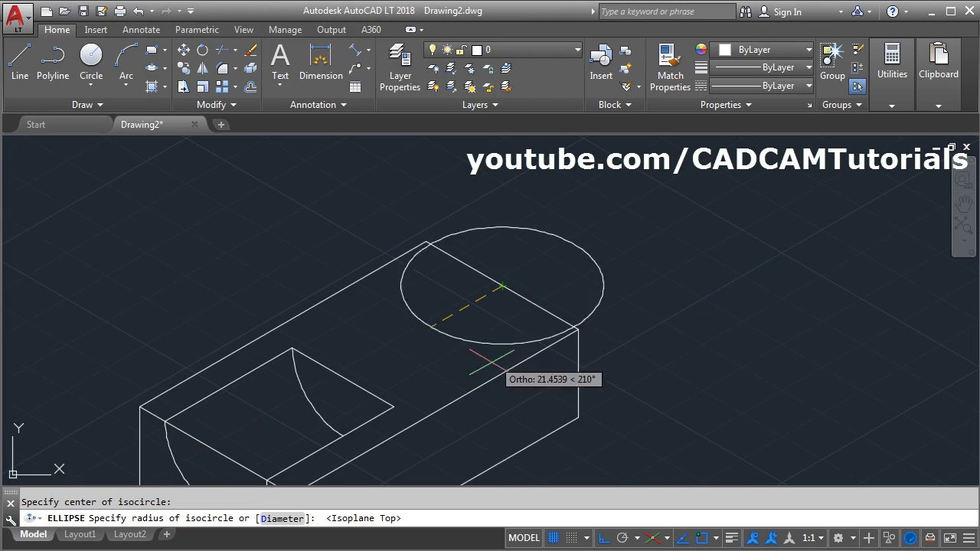
left_click(282, 519)
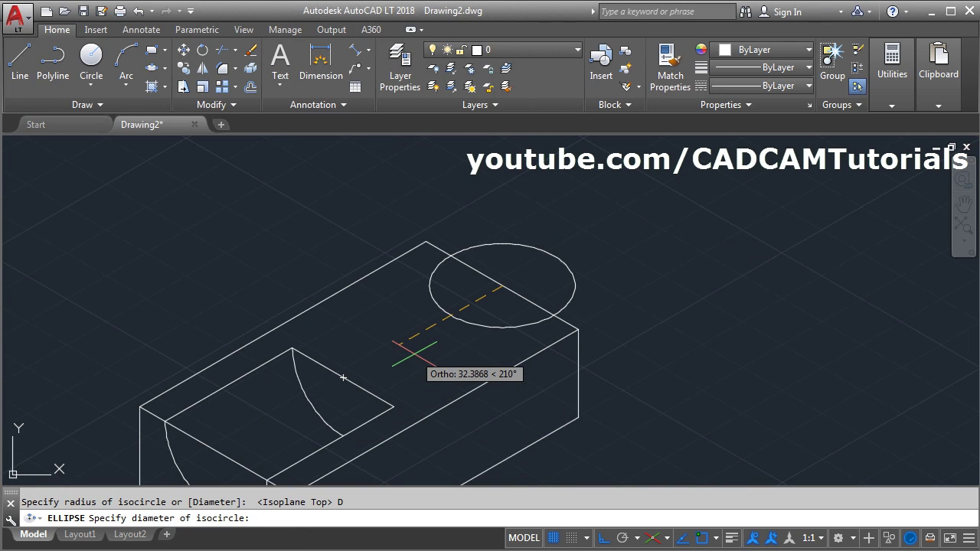
type("56")
key("Return")
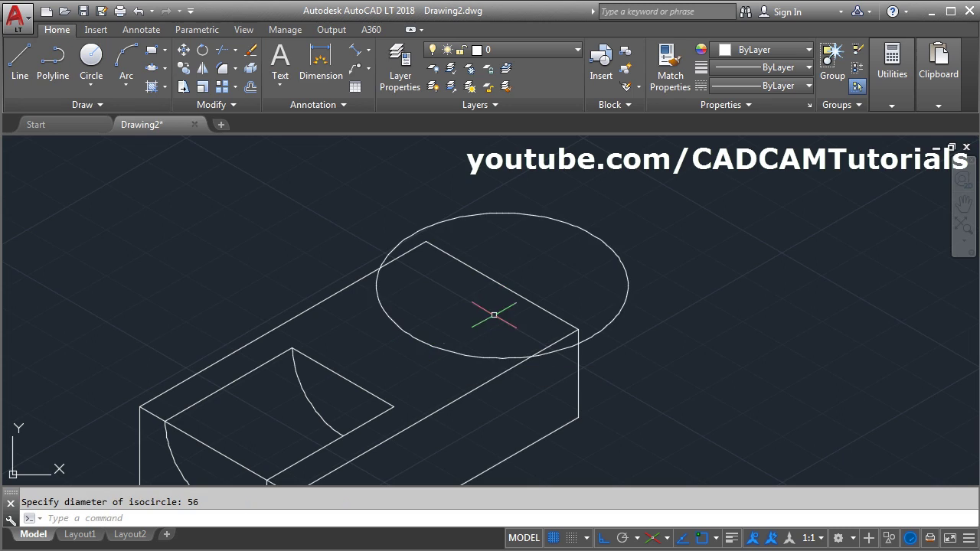
Step: Check the reference PDF and copy the 56-diameter isocircle 32 straight up and 24 straight down on isoplane Right
scroll(460, 343, "down", 2)
key("alt+Tab")
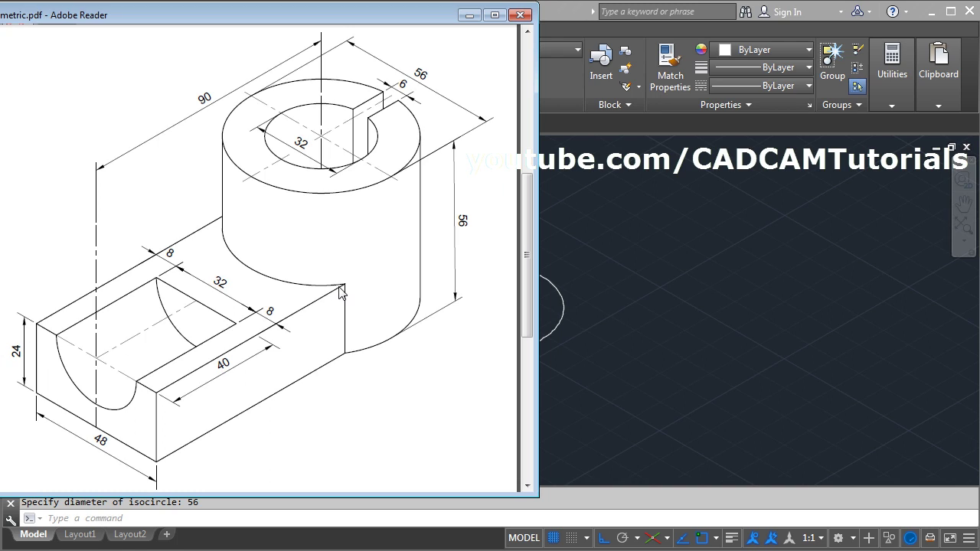
left_click(782, 262)
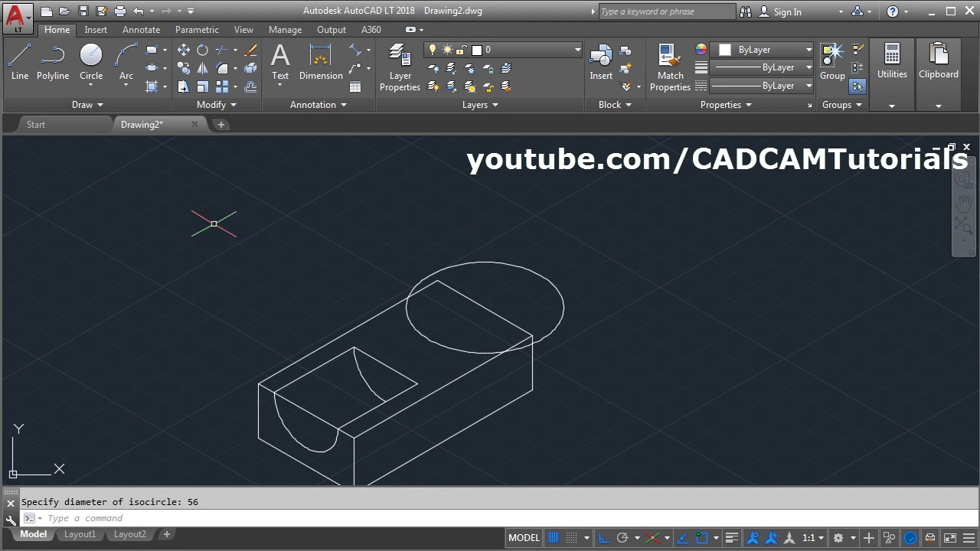
left_click(183, 70)
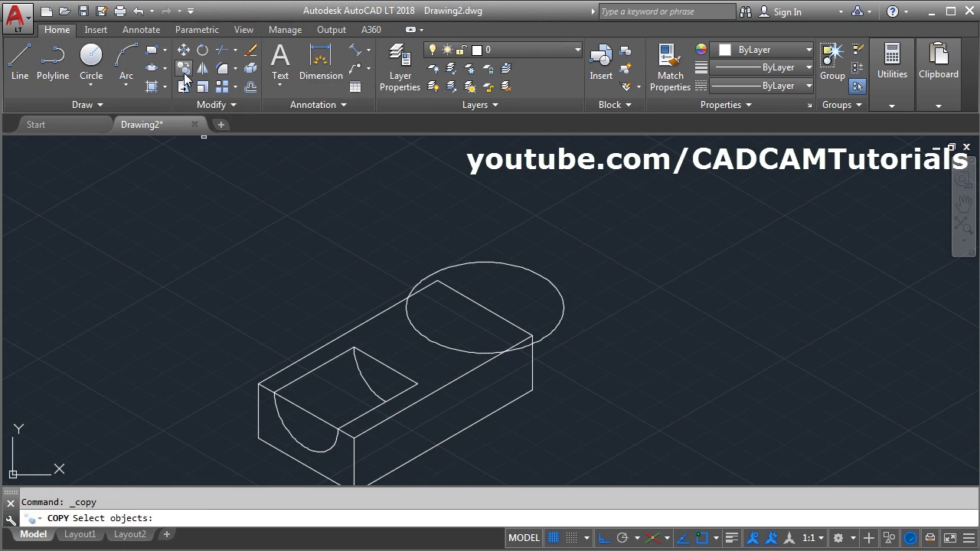
left_click(544, 341)
key("Return")
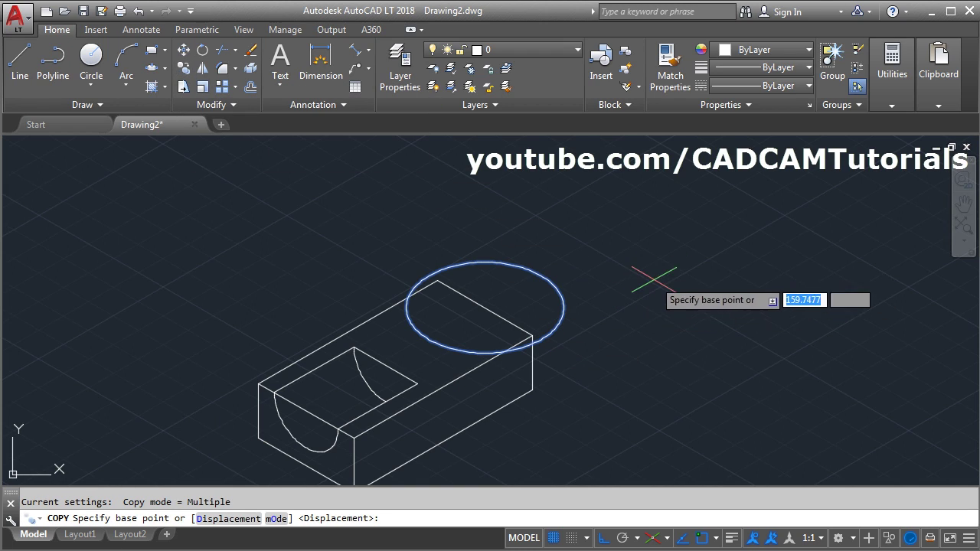
left_click(655, 276)
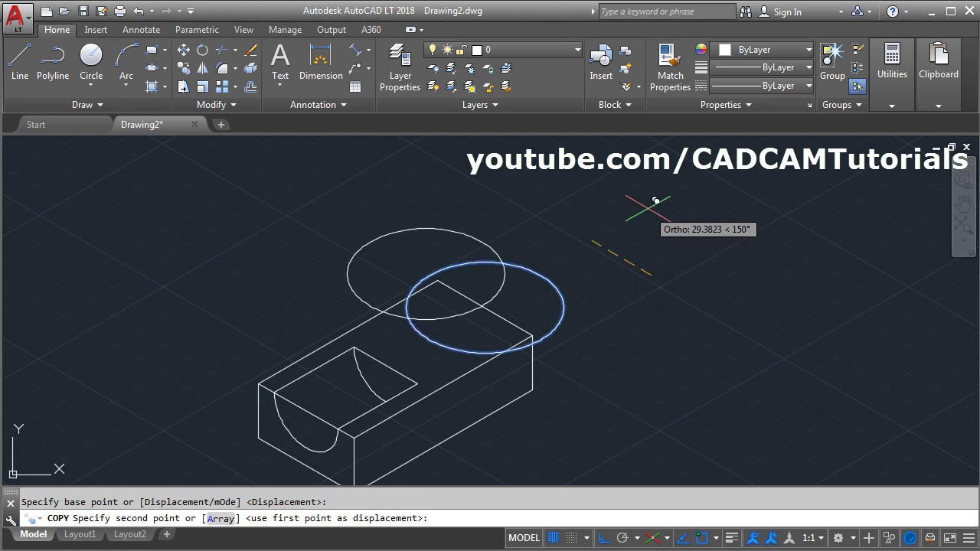
left_click(667, 536)
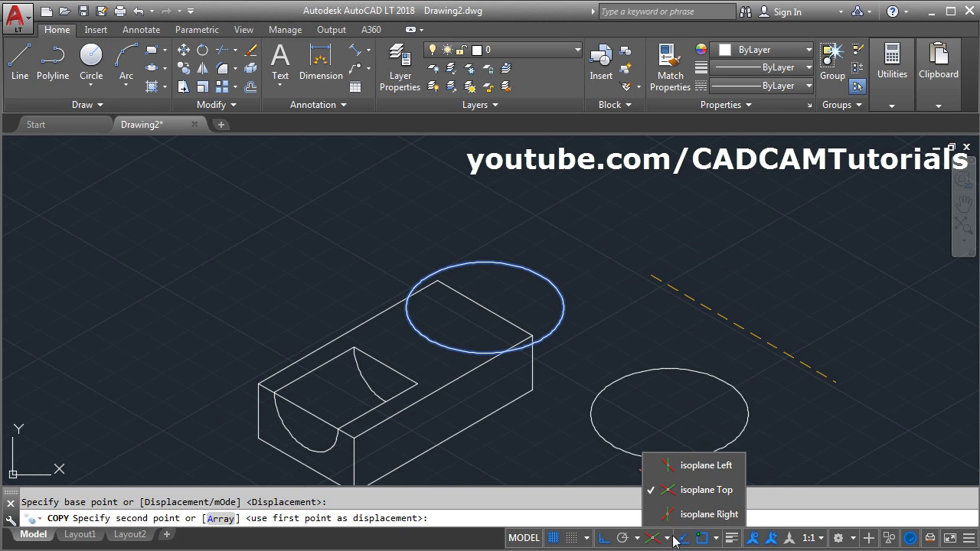
left_click(705, 520)
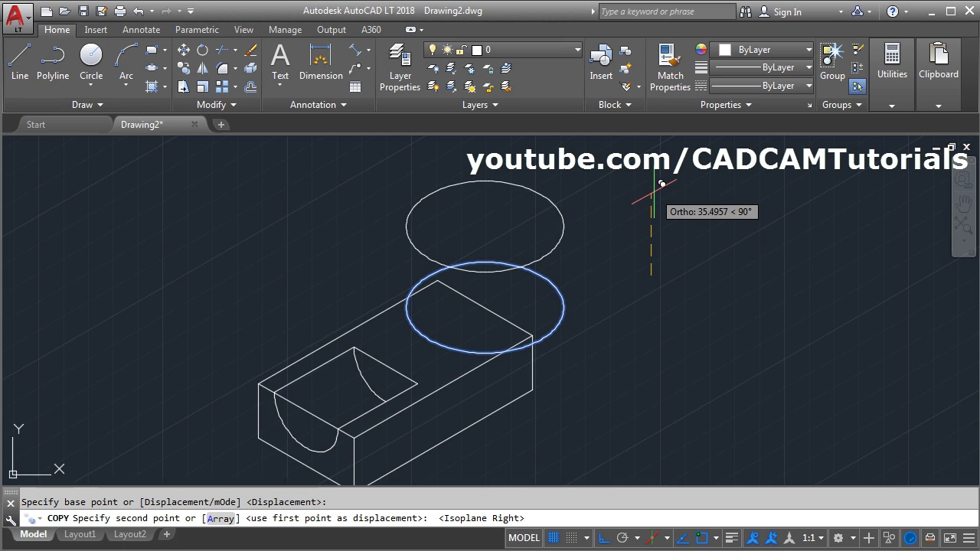
type("32")
key("Return")
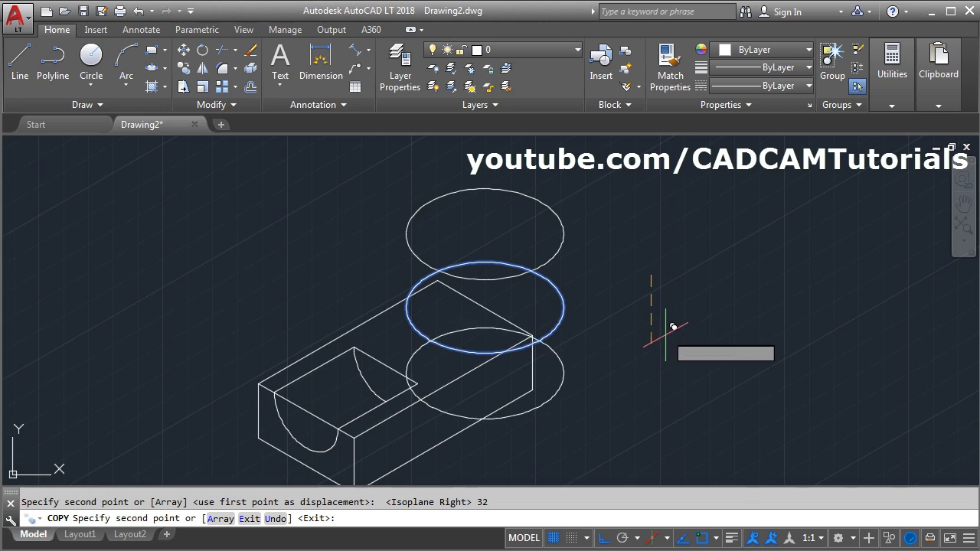
type("24")
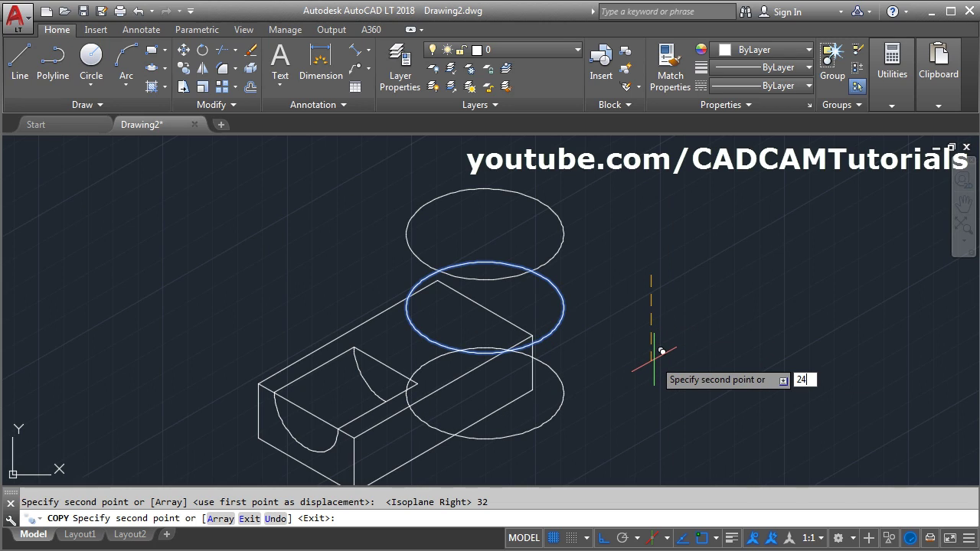
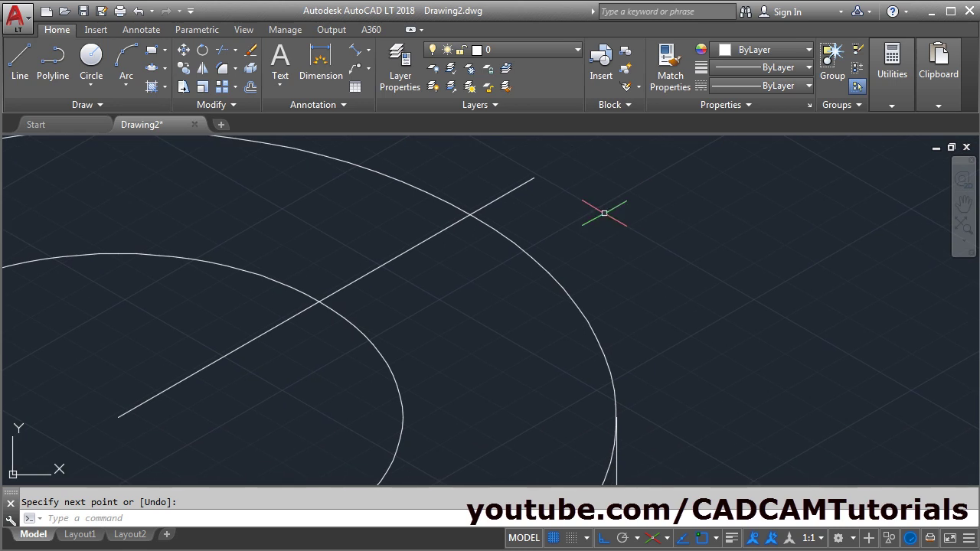
Step: Copy the slot's centre line 3 to each side, along the 330° and 150° directions
left_click(183, 68)
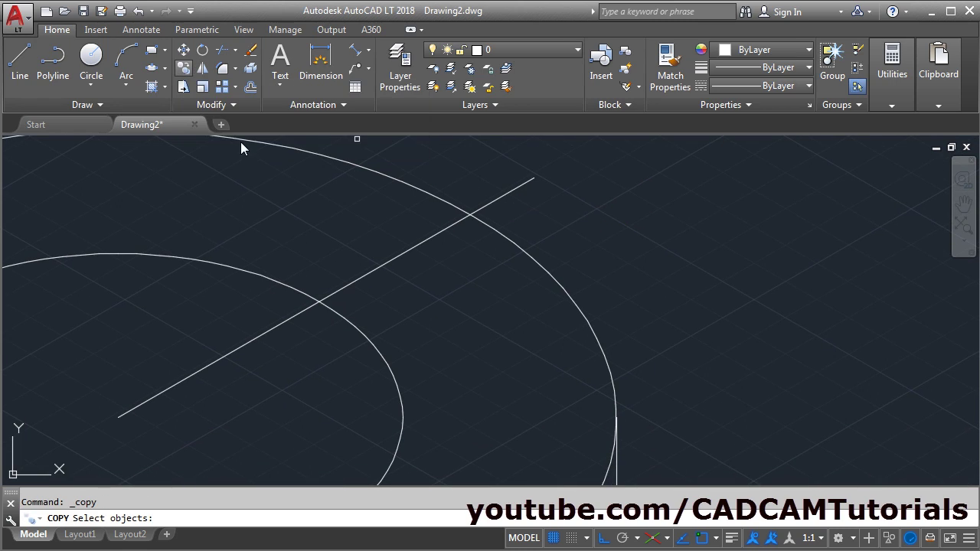
left_click(392, 254)
key("Return")
left_click(629, 219)
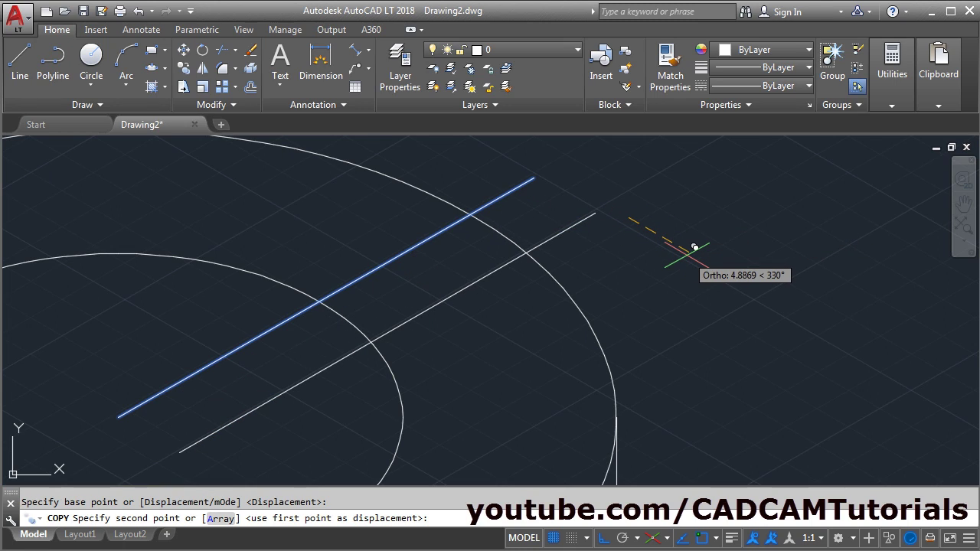
type("3")
key("Return")
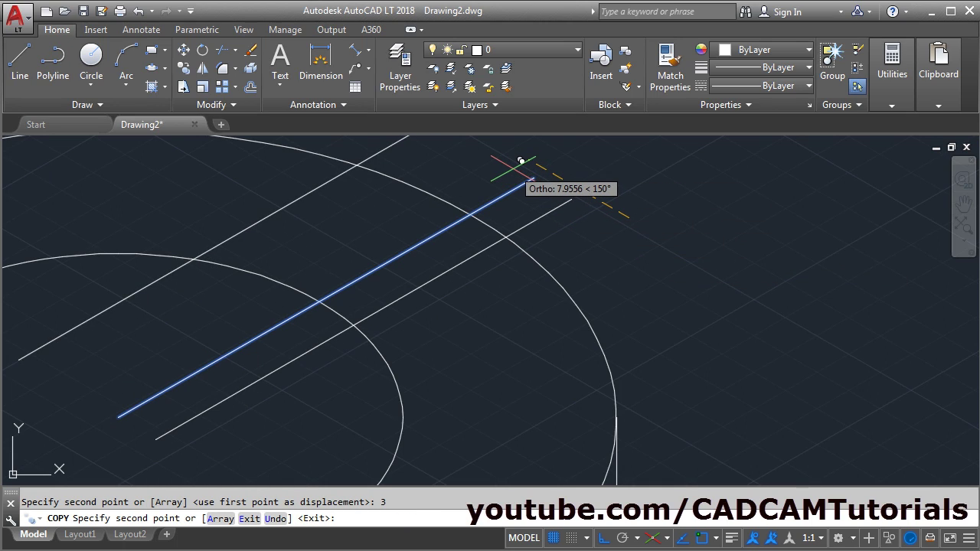
type("3")
key("Return")
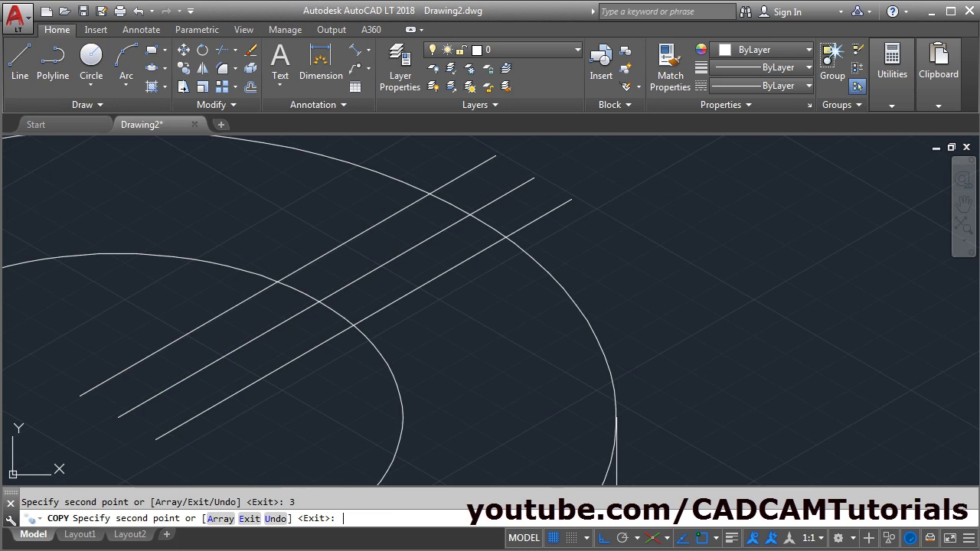
key("Return")
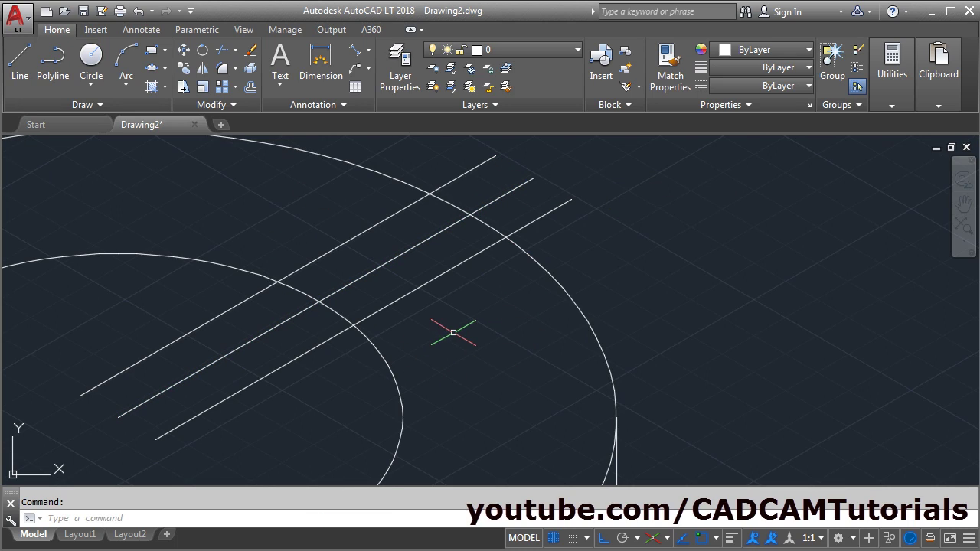
Step: Trim the two offset slot lines to the ring between both ellipses, and remove the ellipse arcs across the slot opening
type("tr")
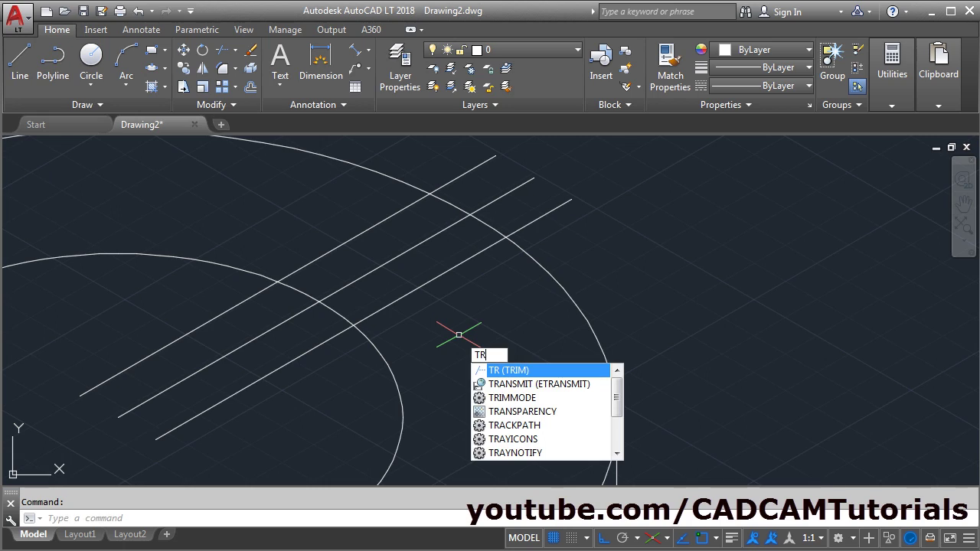
key("Return")
key("Return")
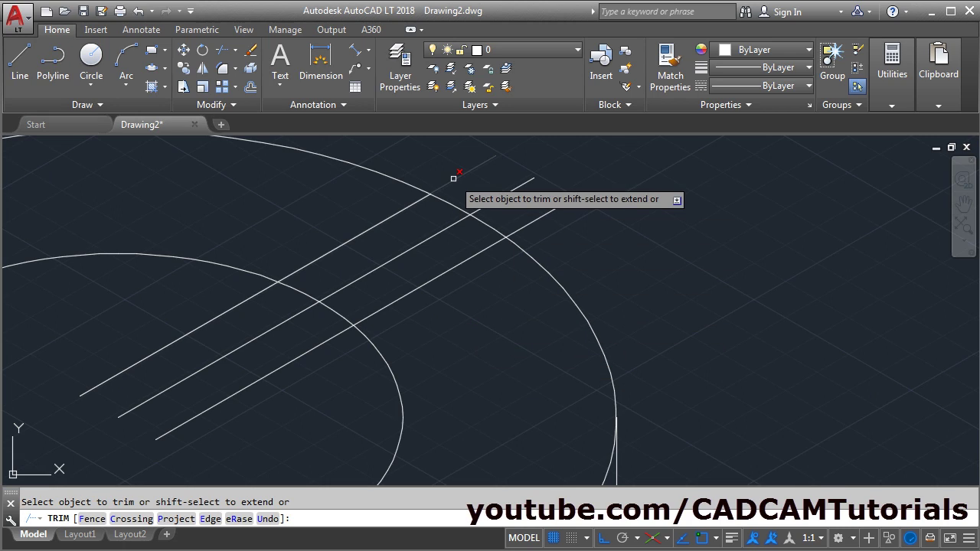
left_click(456, 179)
left_click(540, 218)
left_click(499, 229)
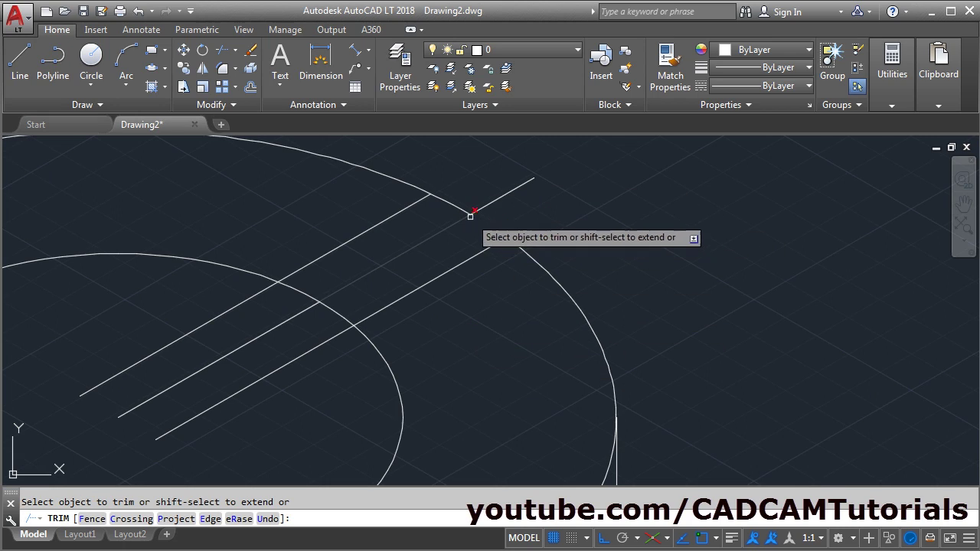
left_click(242, 302)
left_click(308, 353)
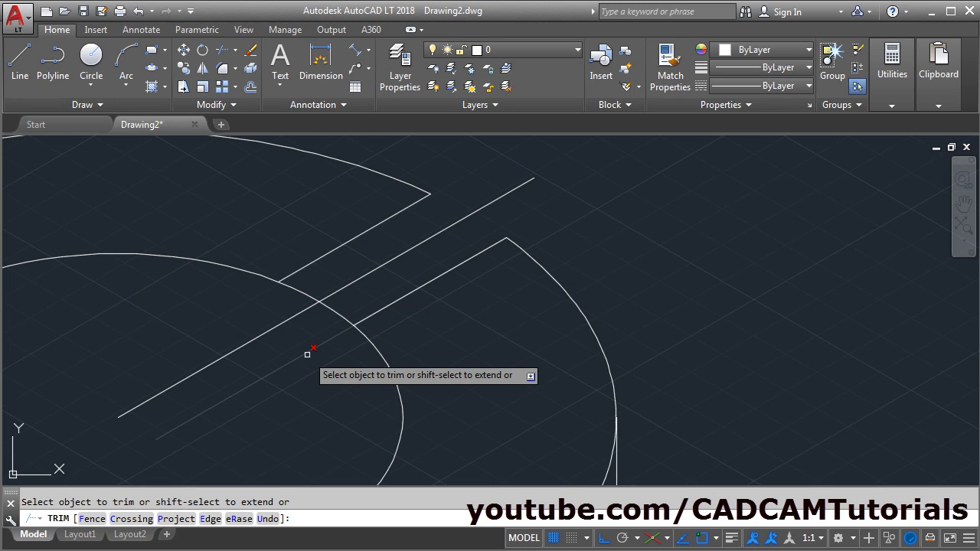
left_click(331, 311)
left_click(306, 292)
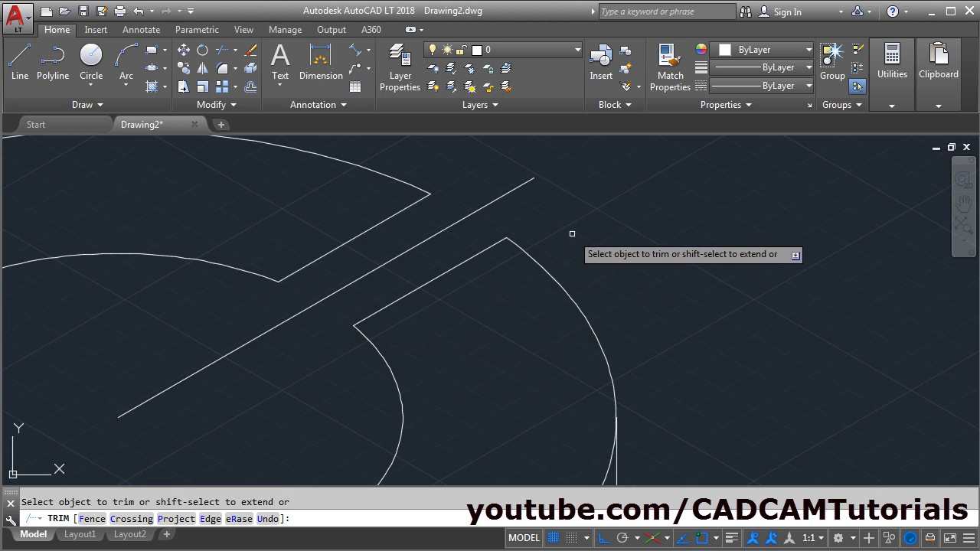
key("Return")
scroll(604, 193, "down", 3)
middle_click_drag(663, 240, 635, 291)
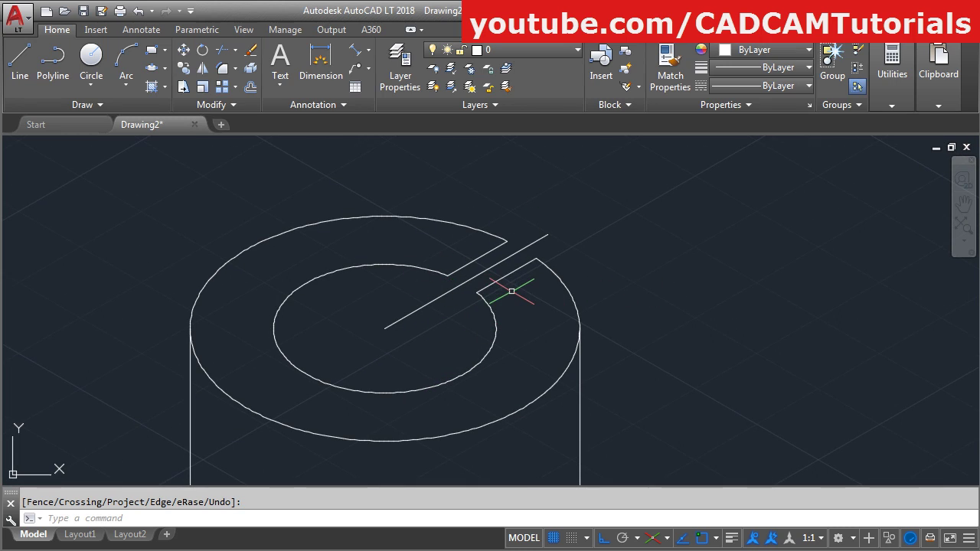
Step: On isoplane Right, draw vertical lines from both inner slot corners down past the front of the inner ellipse
left_click(19, 78)
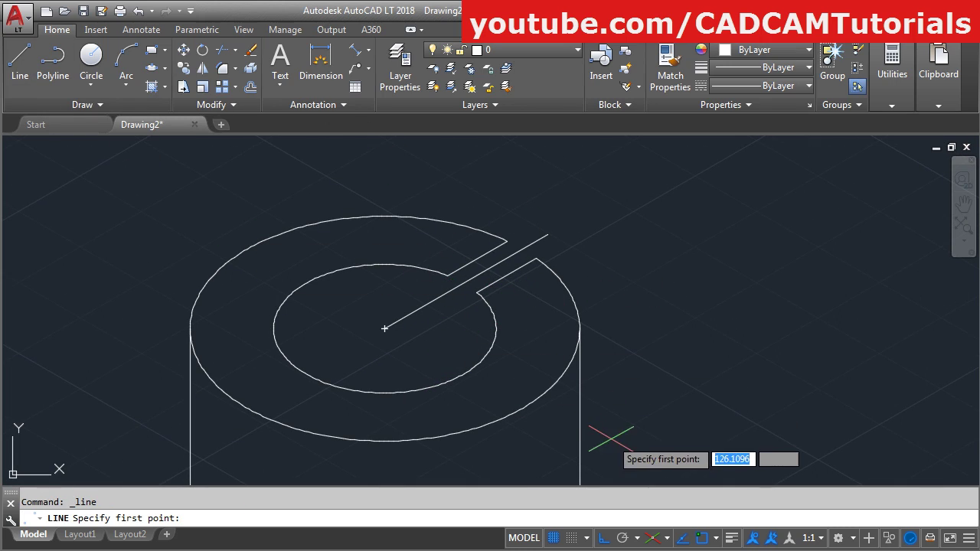
left_click(667, 538)
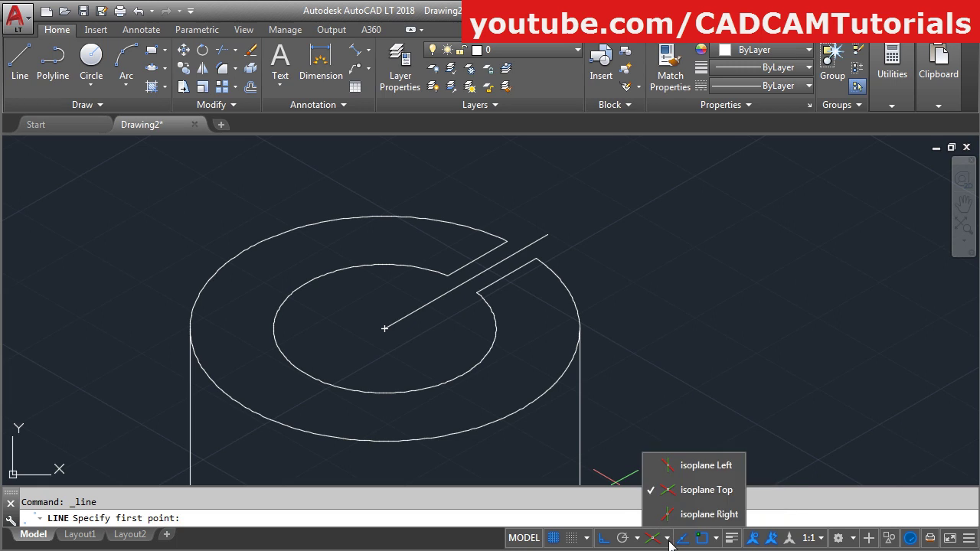
left_click(708, 514)
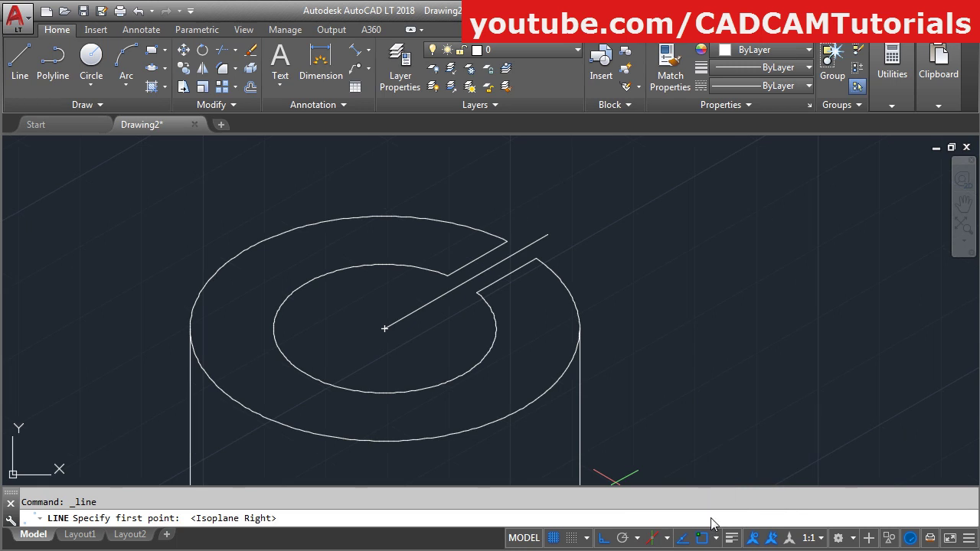
left_click(447, 274)
left_click(450, 400)
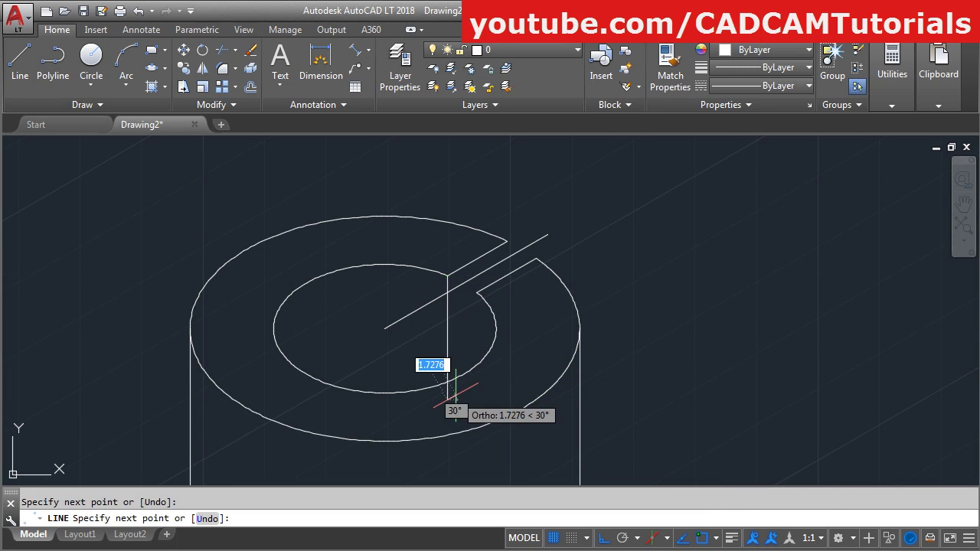
key("Return")
key("Return")
left_click(476, 293)
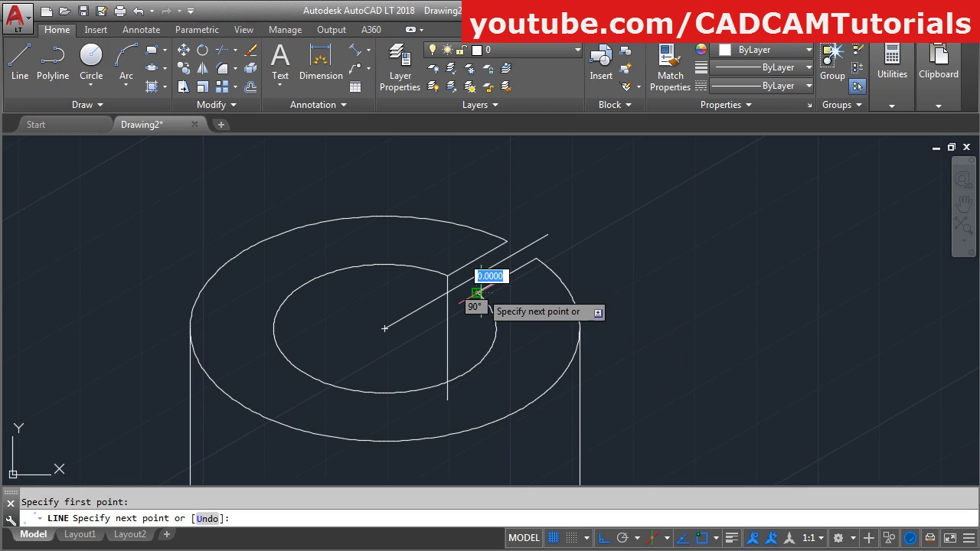
left_click(477, 388)
key("Return")
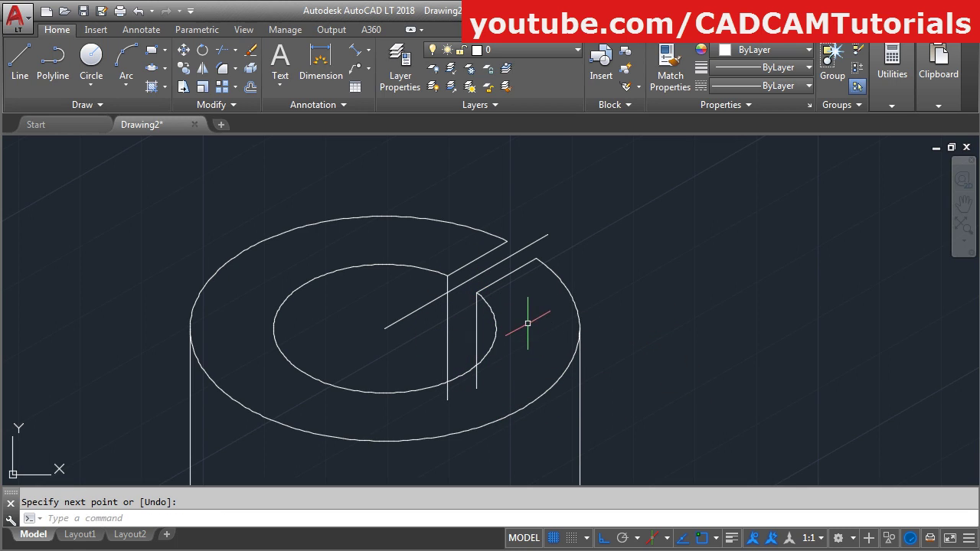
Step: Draw a vertical line from the slot's back outer corner down past the front slot edge
key("Return")
left_click(507, 242)
left_click(506, 306)
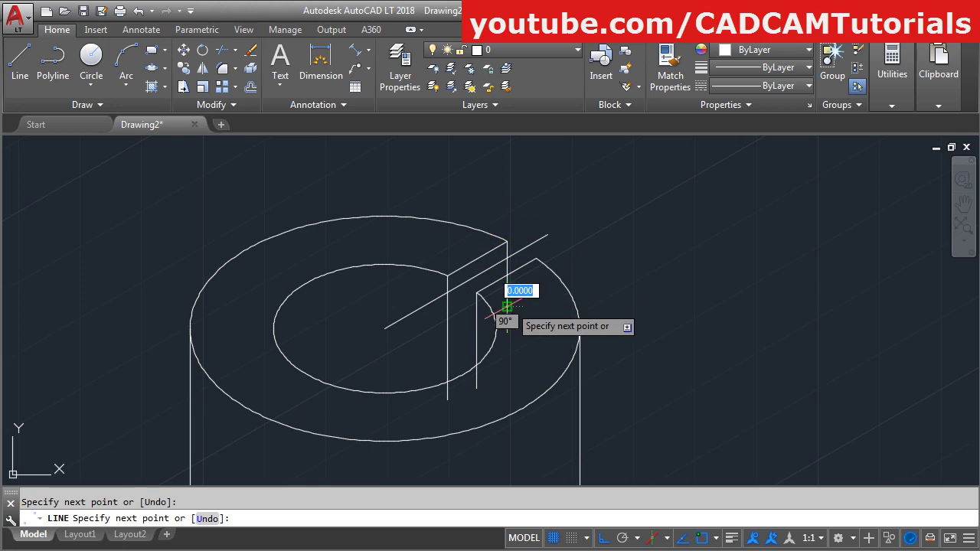
key("Return")
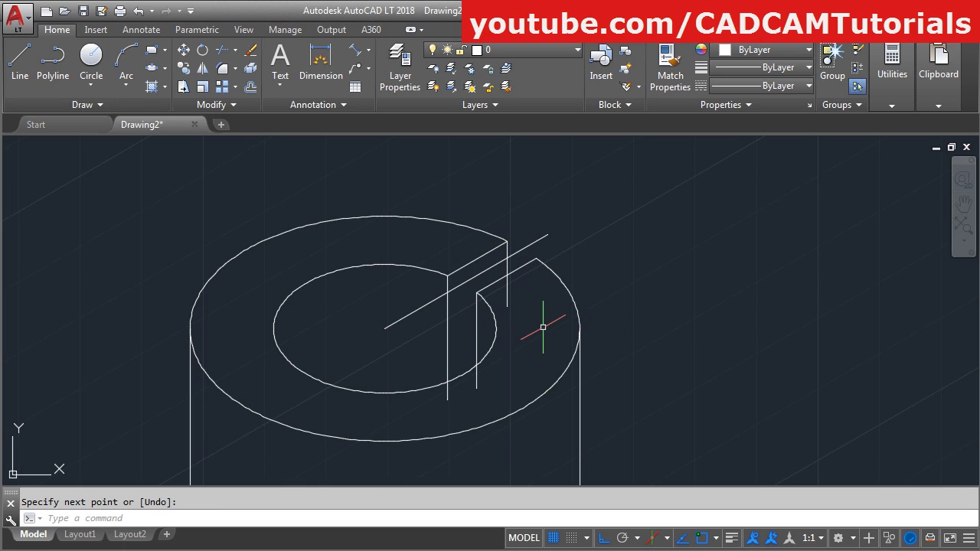
Step: Trim the outer vertical line at the front slot edge and both inner vertical lines at the inner ellipse
type("tr")
key("Return")
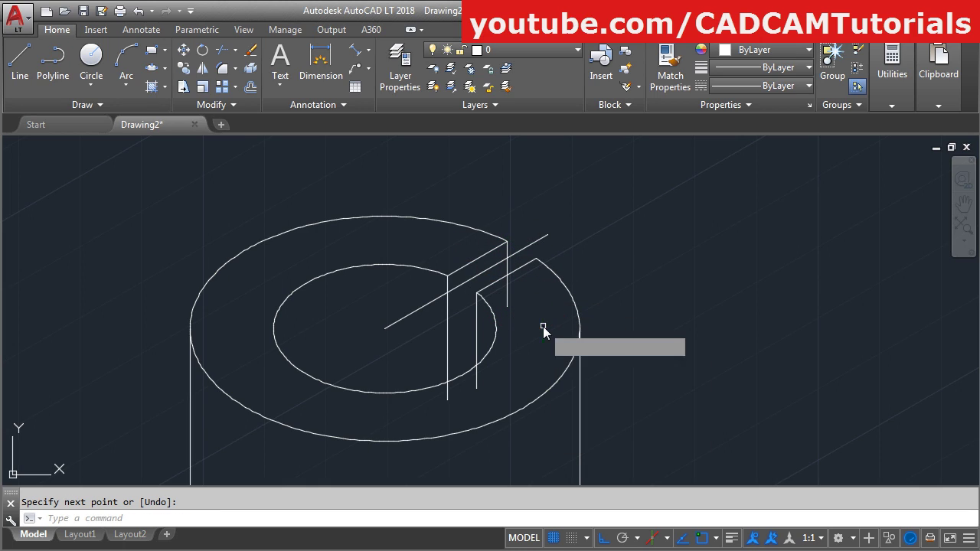
left_click(506, 294)
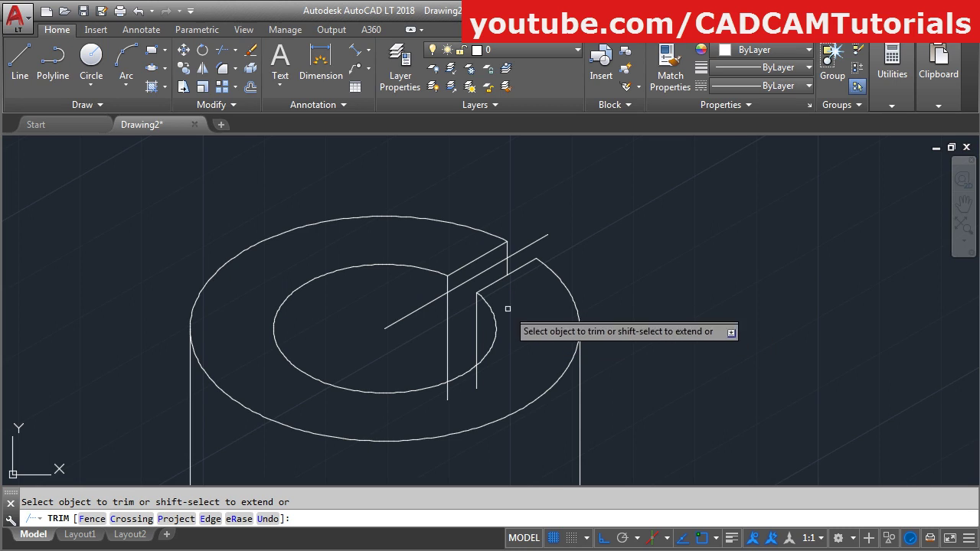
left_click(477, 378)
left_click(448, 392)
key("Return")
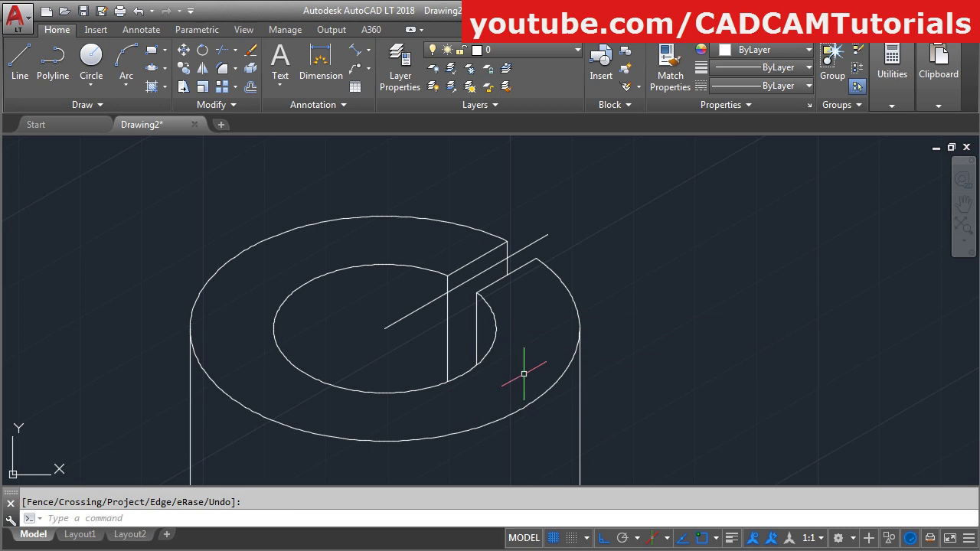
Step: Fit the whole drawing in view and compare it with the reference PDF
scroll(562, 210, "down", 2)
middle_click_drag(573, 270, 614, 228)
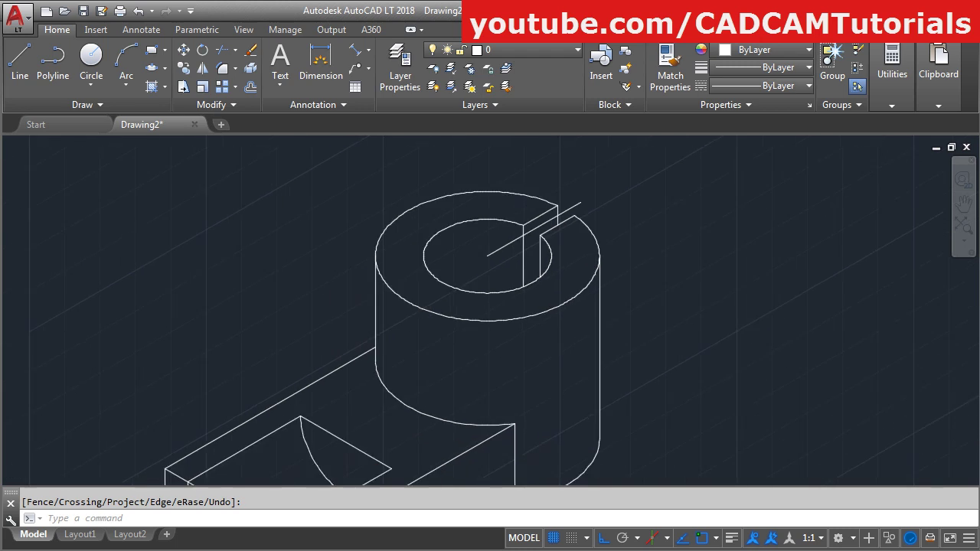
middle_click(627, 307)
middle_click(628, 306)
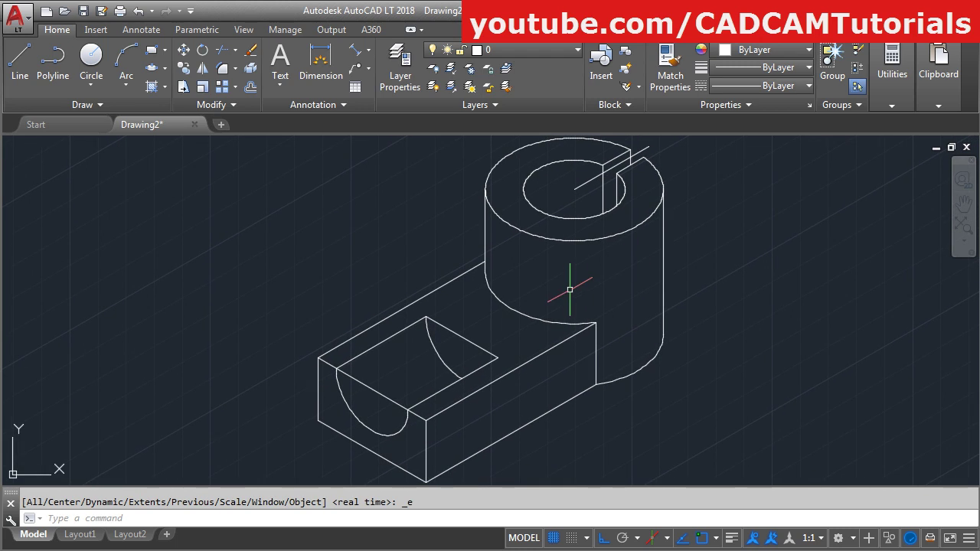
key("alt+Tab")
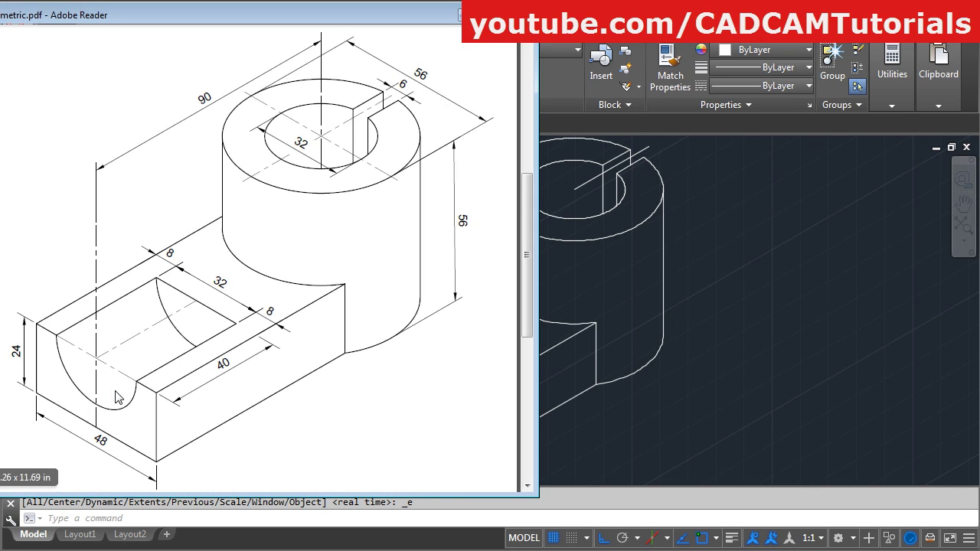
left_click(712, 274)
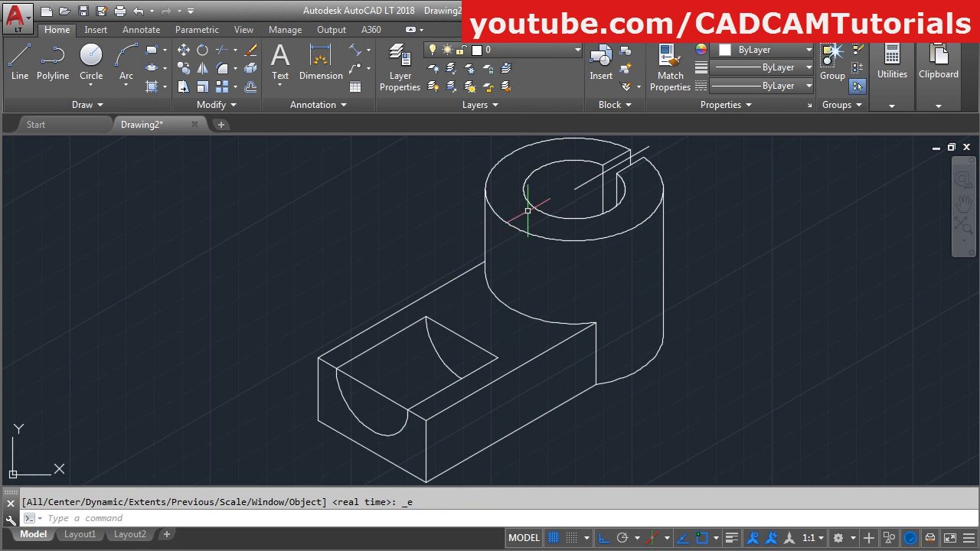
Step: Set layer 0 to colour 90 and lineweight 0.30 mm in the layer properties
left_click(400, 80)
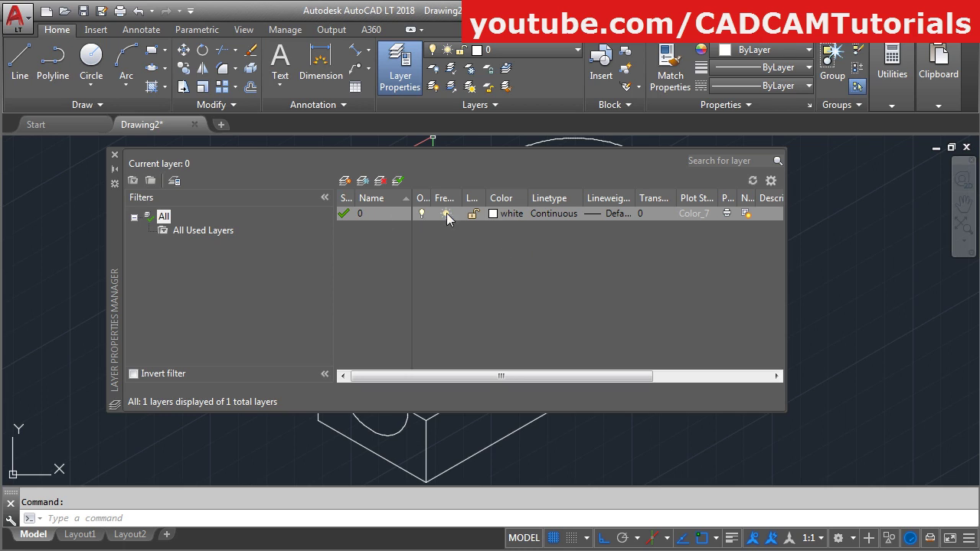
left_click(501, 217)
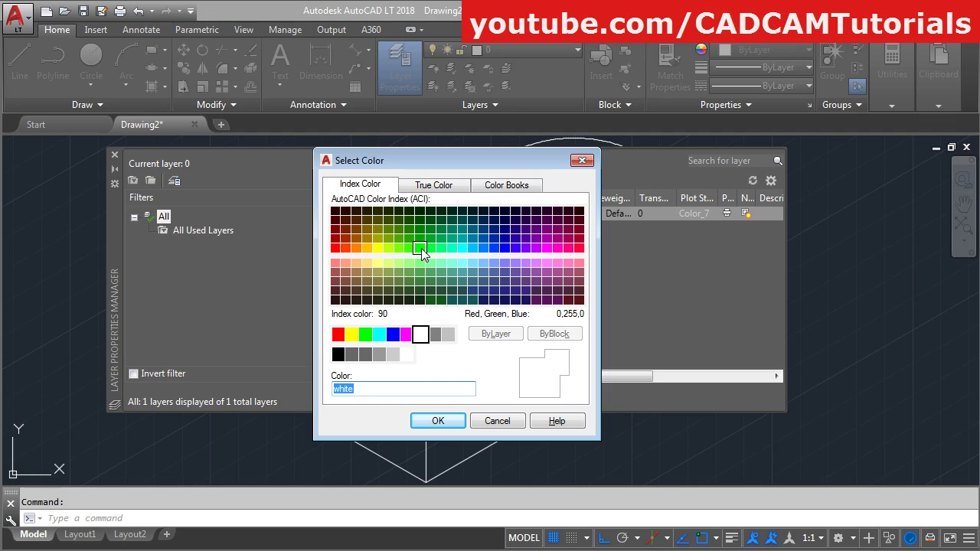
left_click(421, 248)
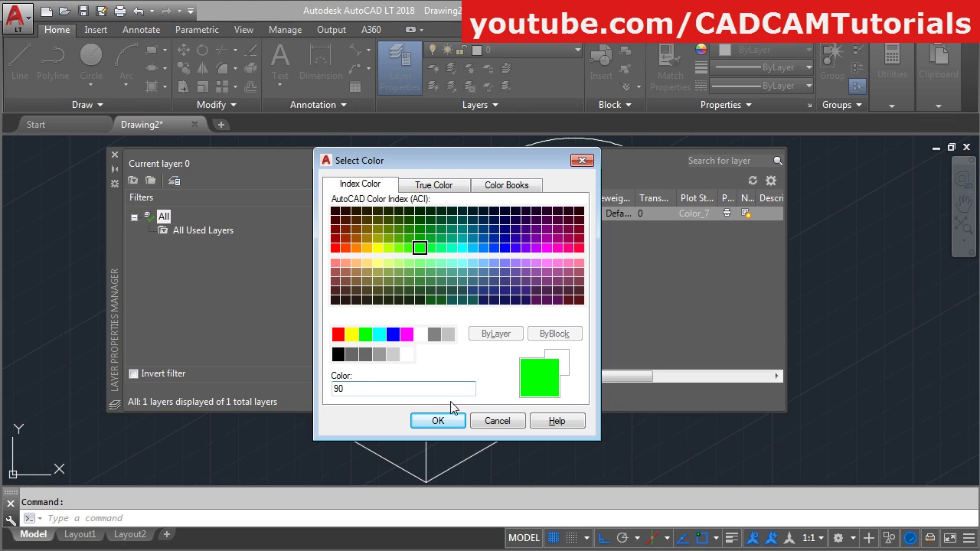
left_click(438, 420)
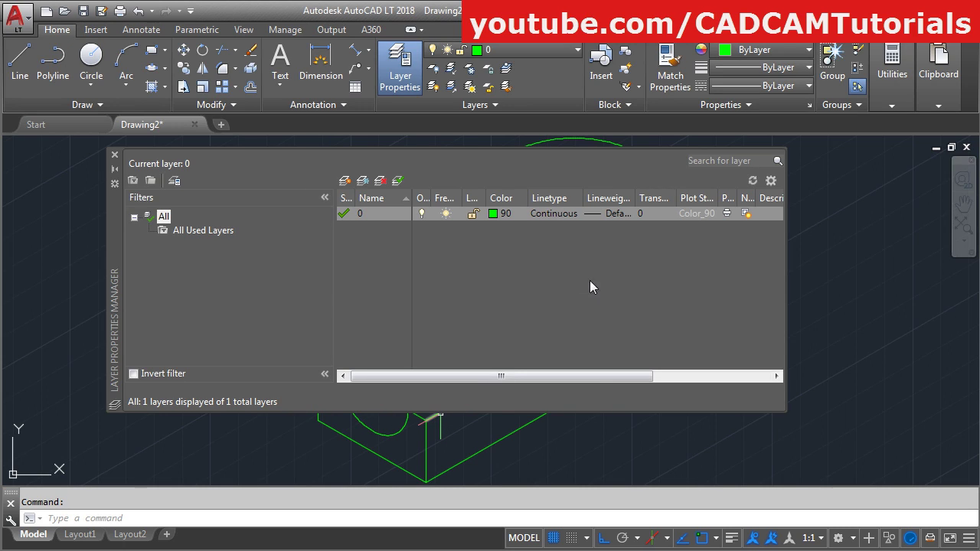
left_click(605, 215)
left_click(437, 322)
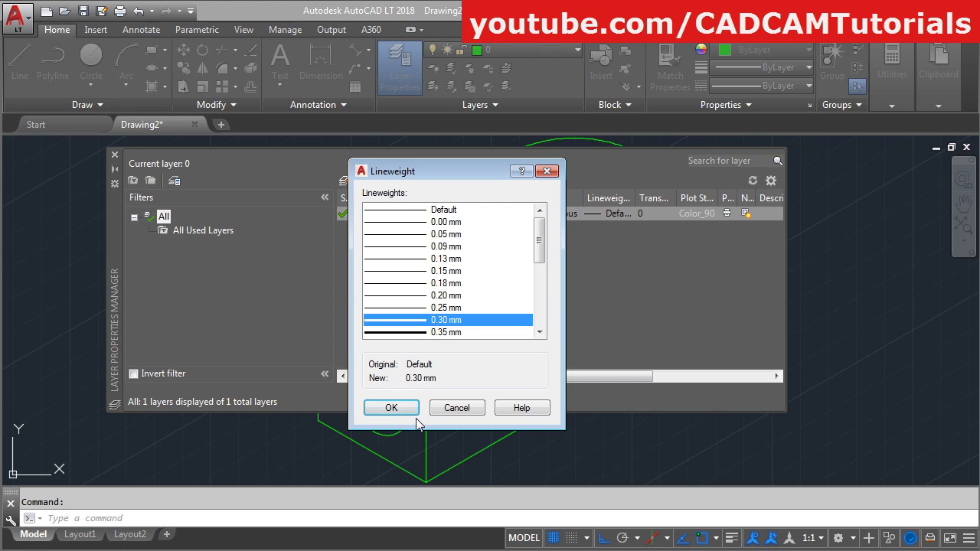
left_click(392, 408)
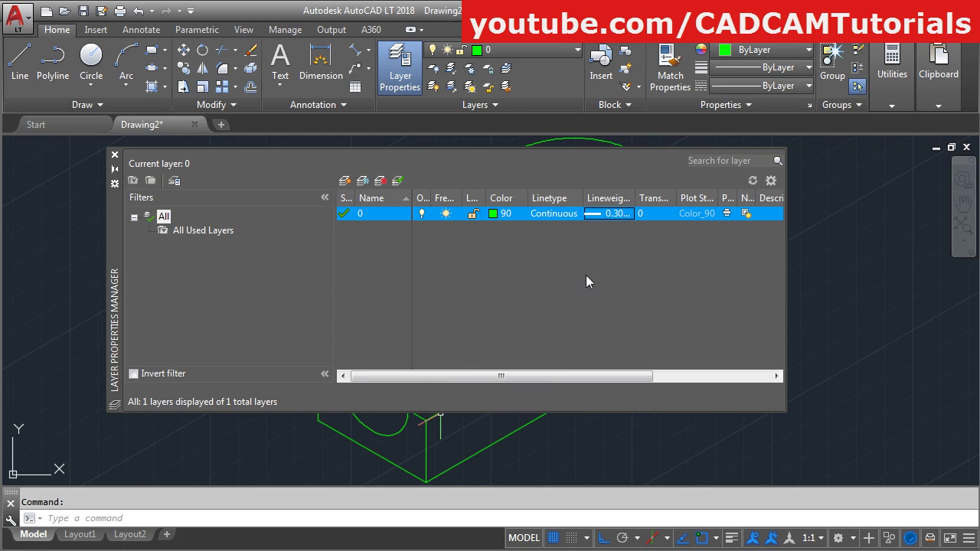
Step: Create a new layer named Center and set its colour to 40
left_click(346, 182)
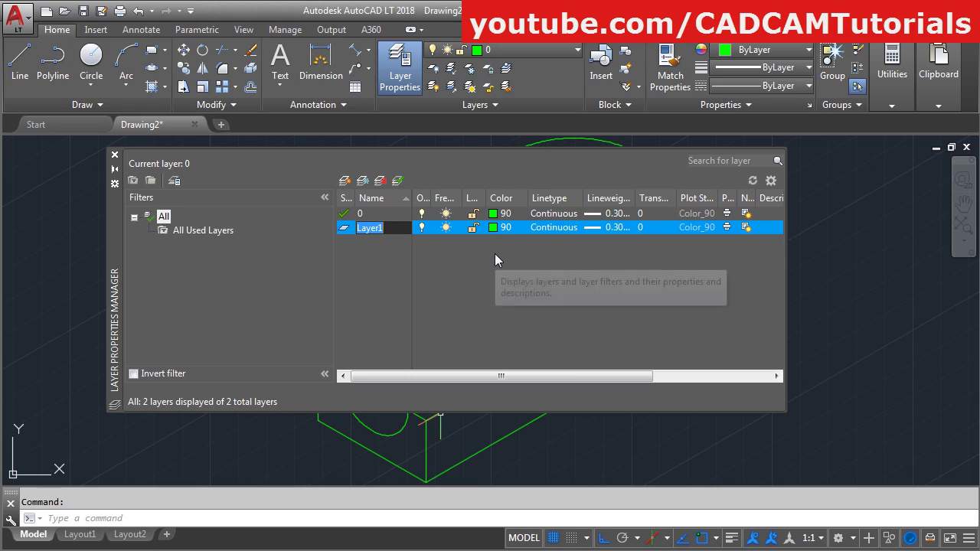
type("Center")
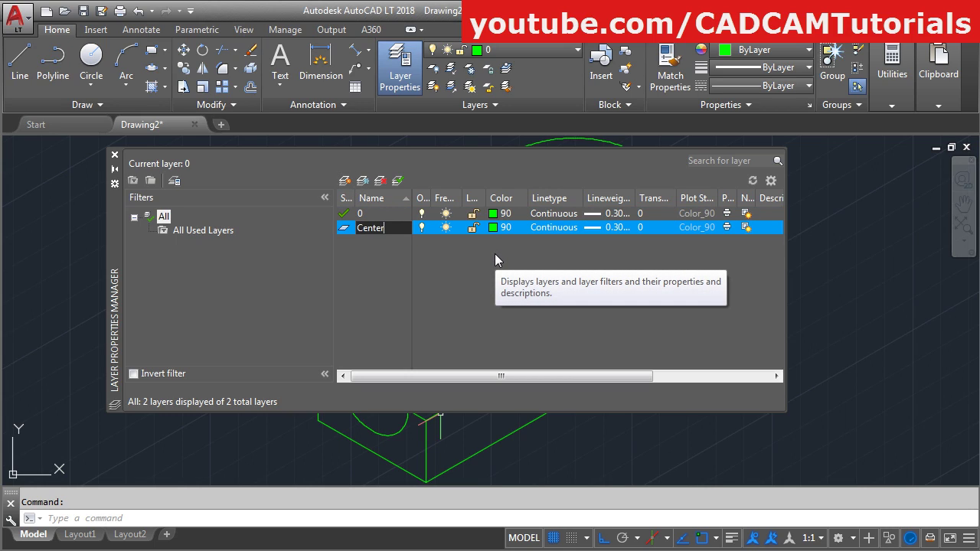
key("Return")
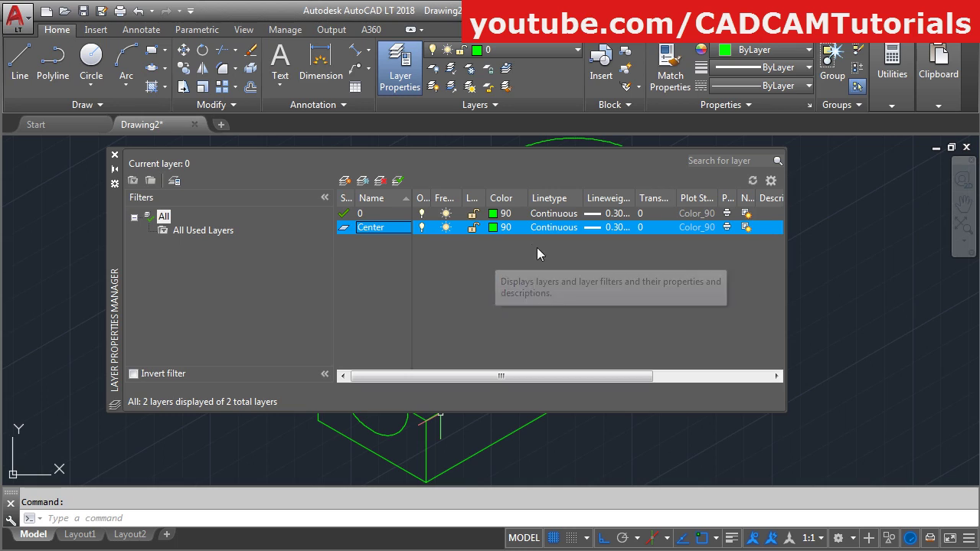
left_click(499, 228)
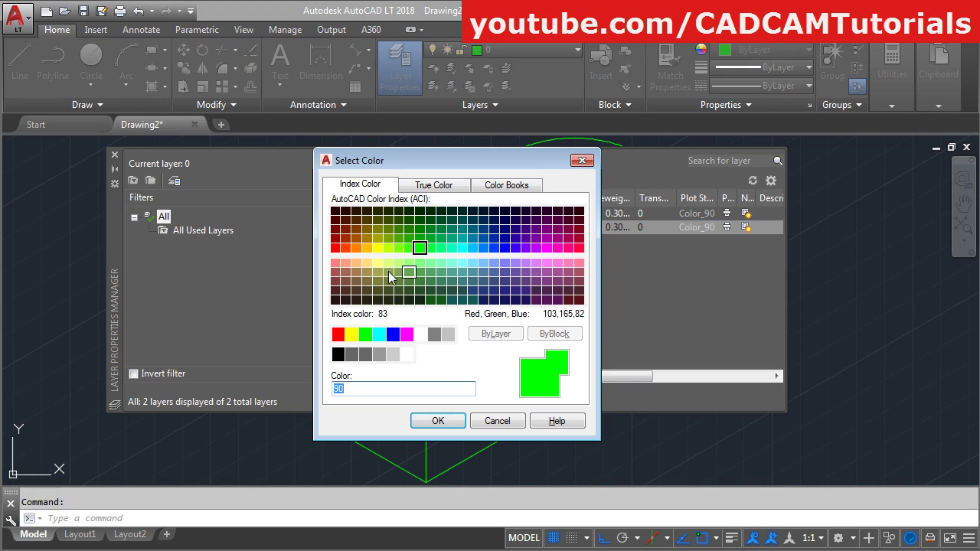
left_click(366, 248)
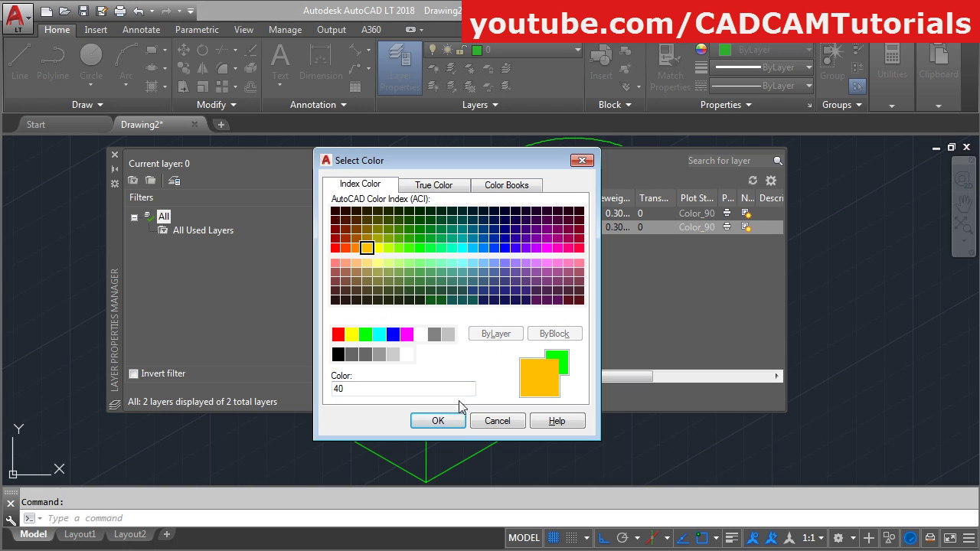
left_click(441, 421)
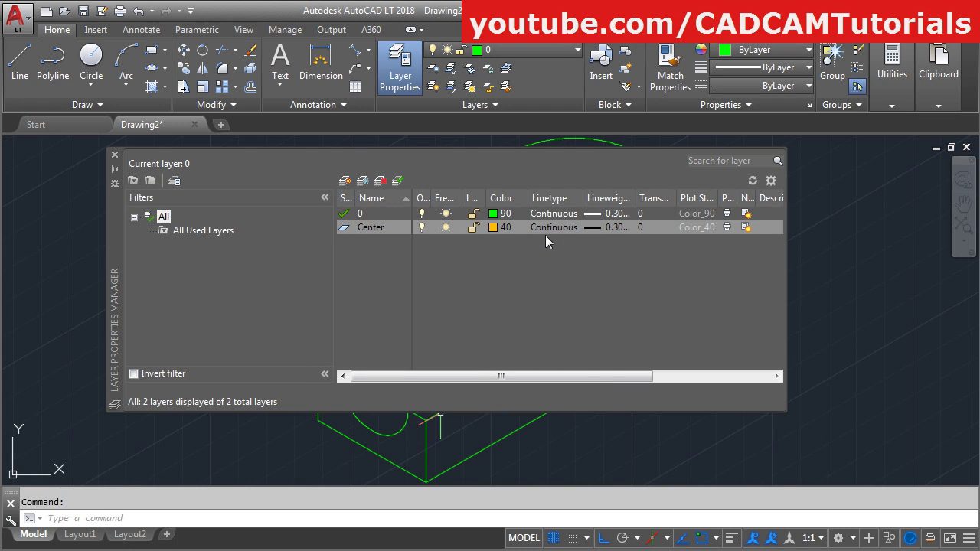
Step: Set the Center layer's lineweight to Default, and load the CENTER linetype and assign it to that layer
left_click(608, 227)
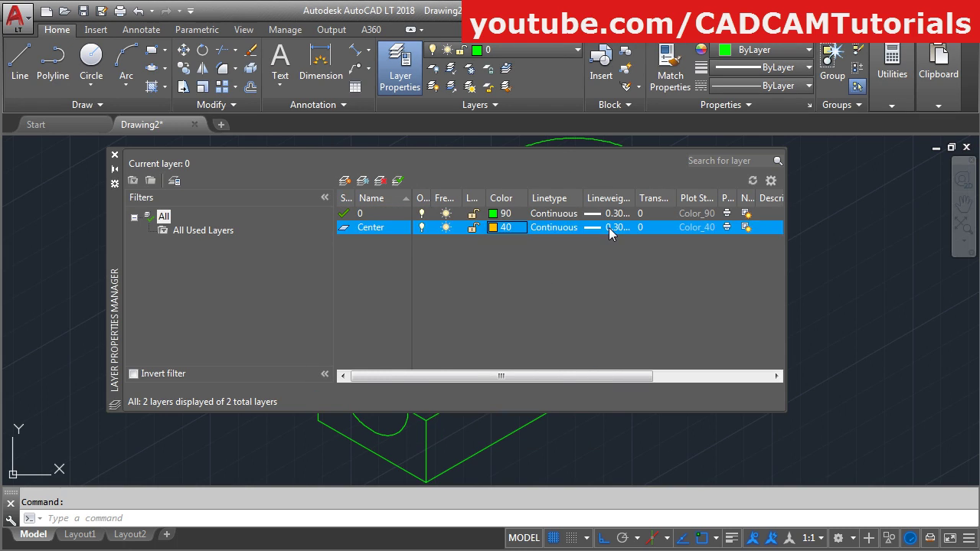
left_click(446, 210)
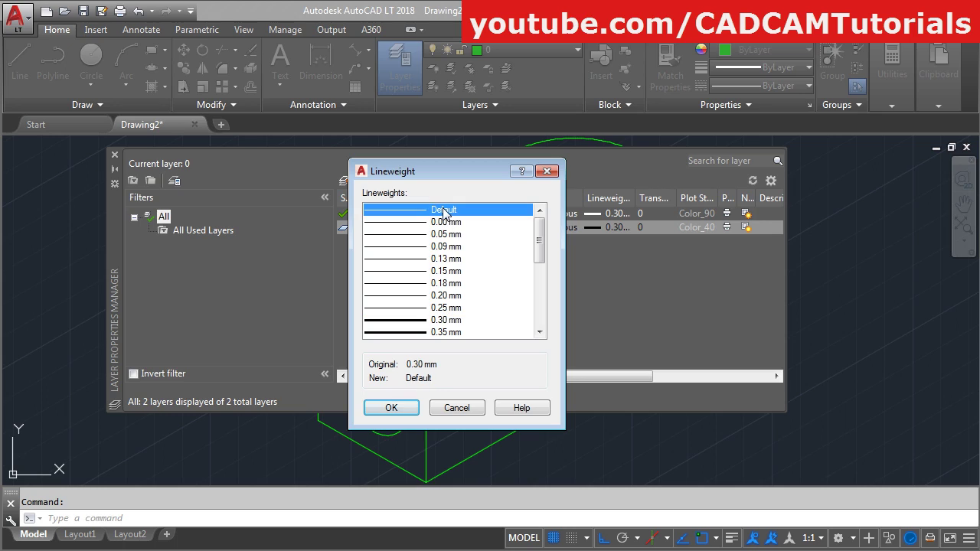
left_click(396, 408)
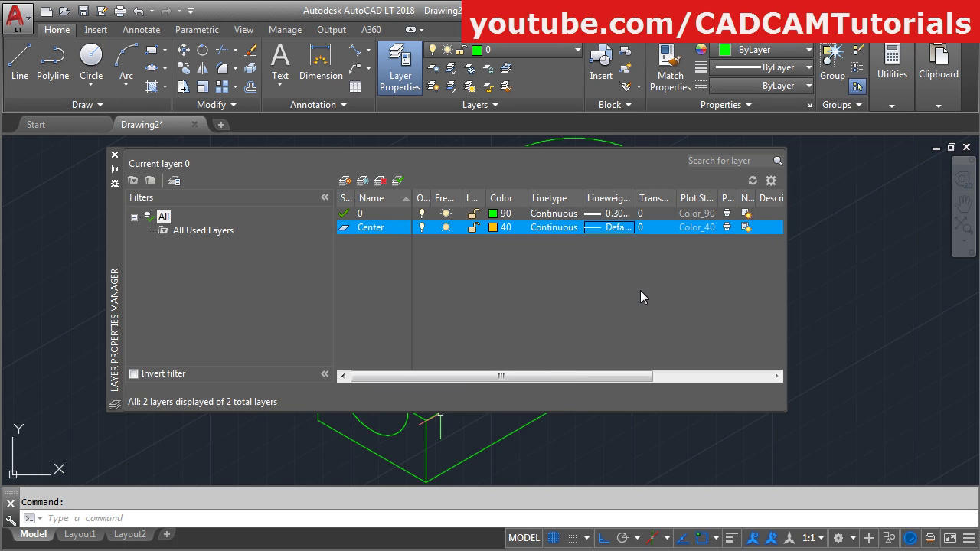
left_click(557, 227)
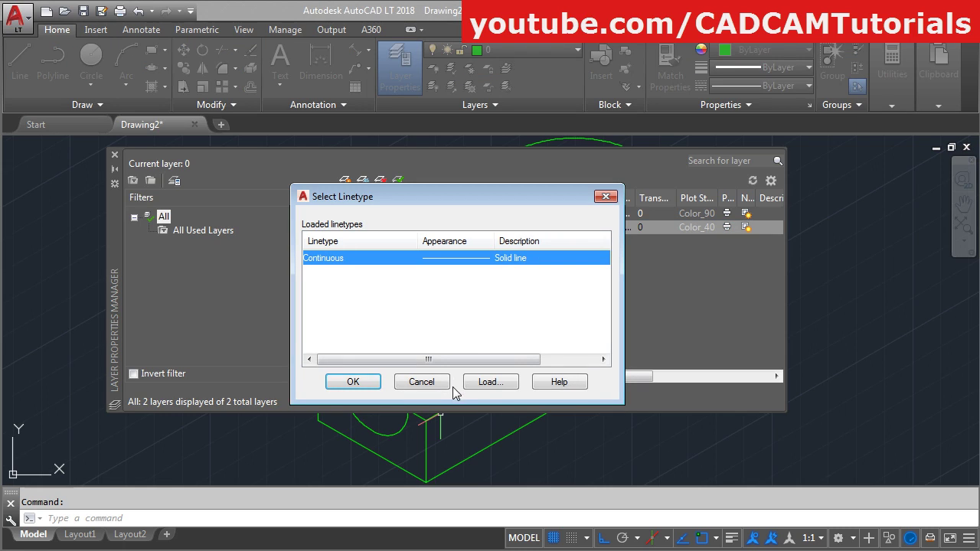
left_click(490, 382)
left_click(400, 298)
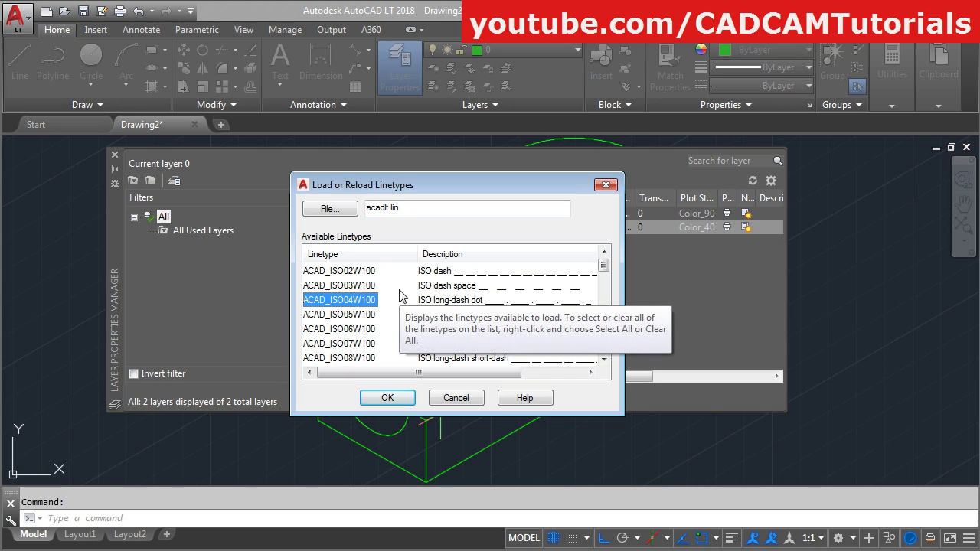
key("c")
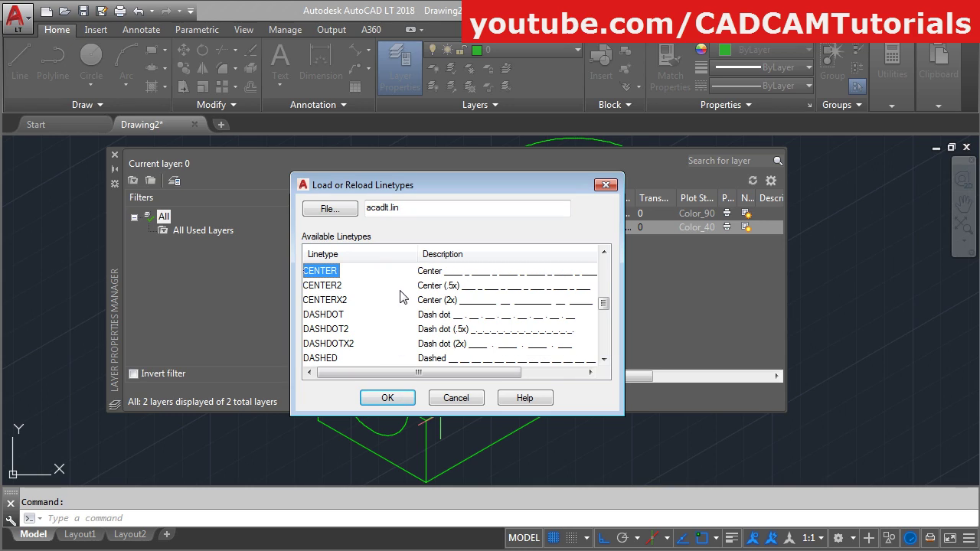
left_click(391, 399)
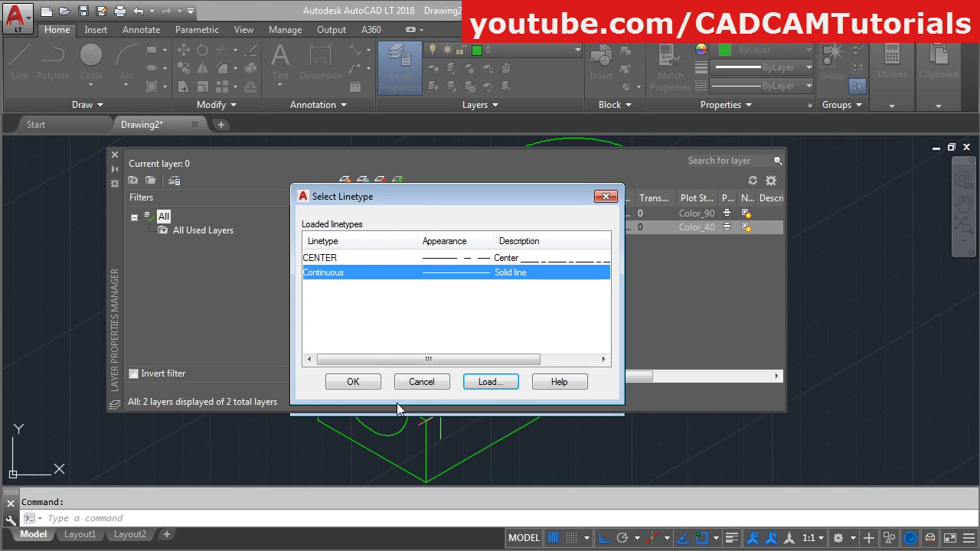
left_click(325, 259)
left_click(349, 381)
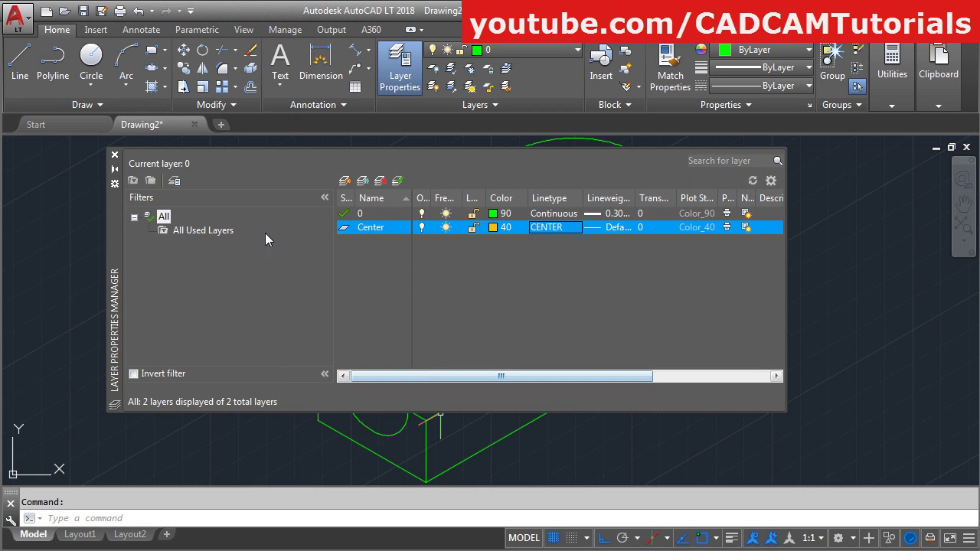
Step: Close the layer properties and move the construction line through the cylinder's top slot to the Center layer
left_click(115, 154)
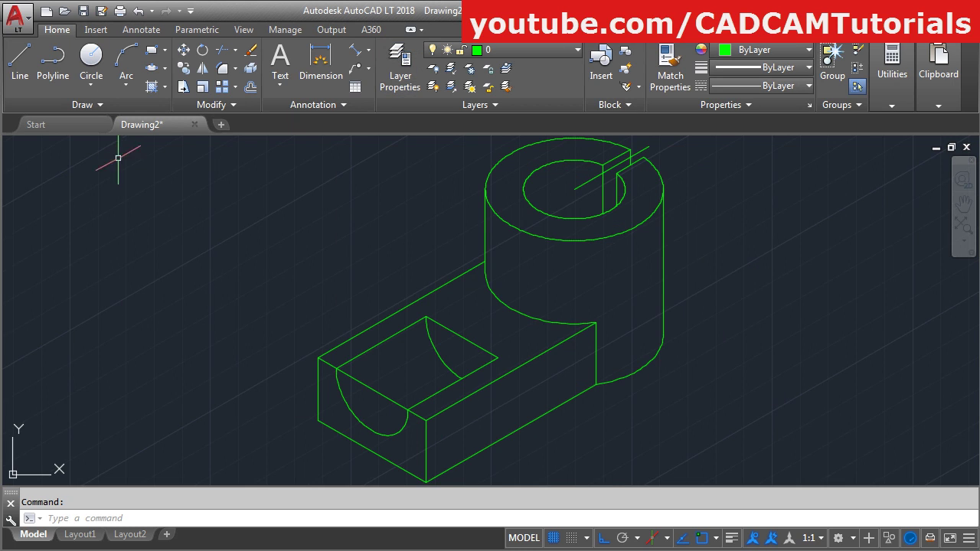
middle_click_drag(584, 238, 516, 296)
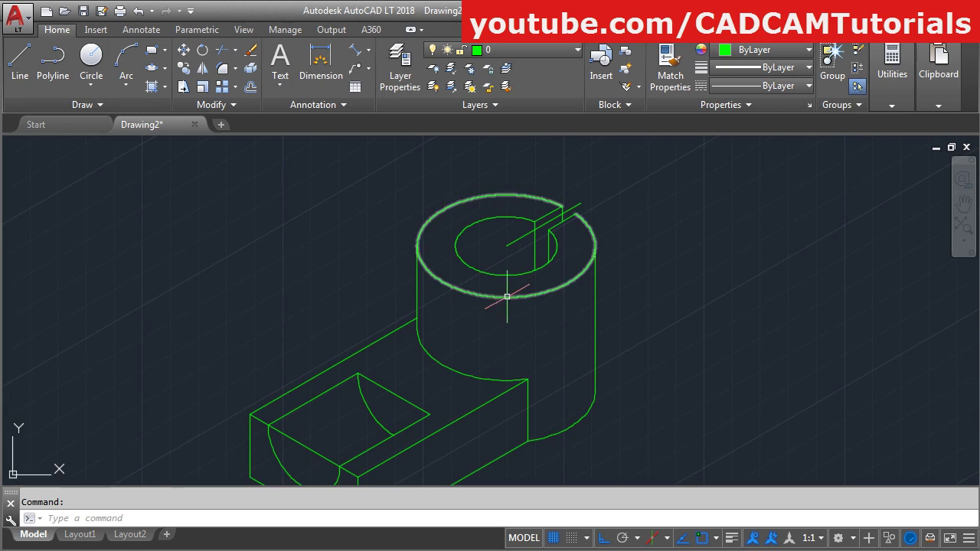
left_click(520, 240)
left_click(513, 48)
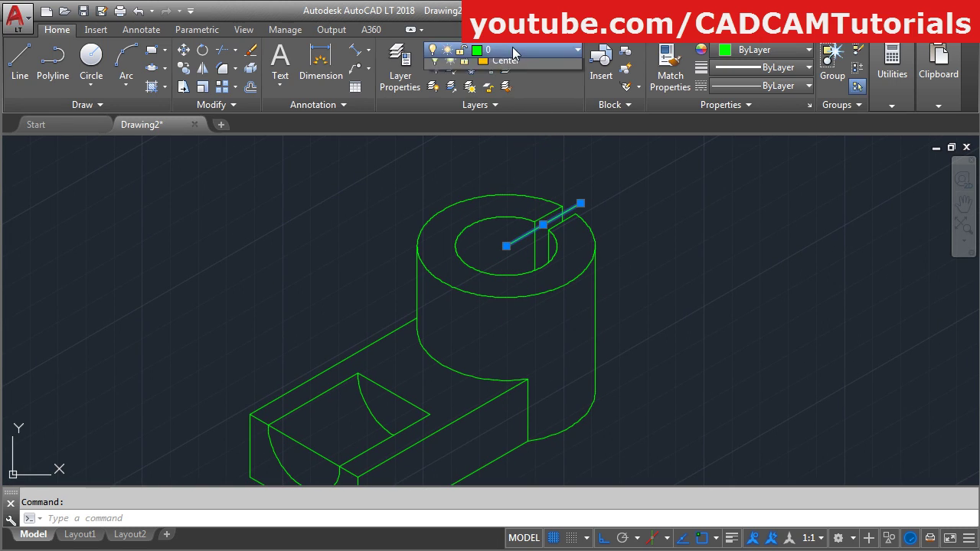
left_click(517, 83)
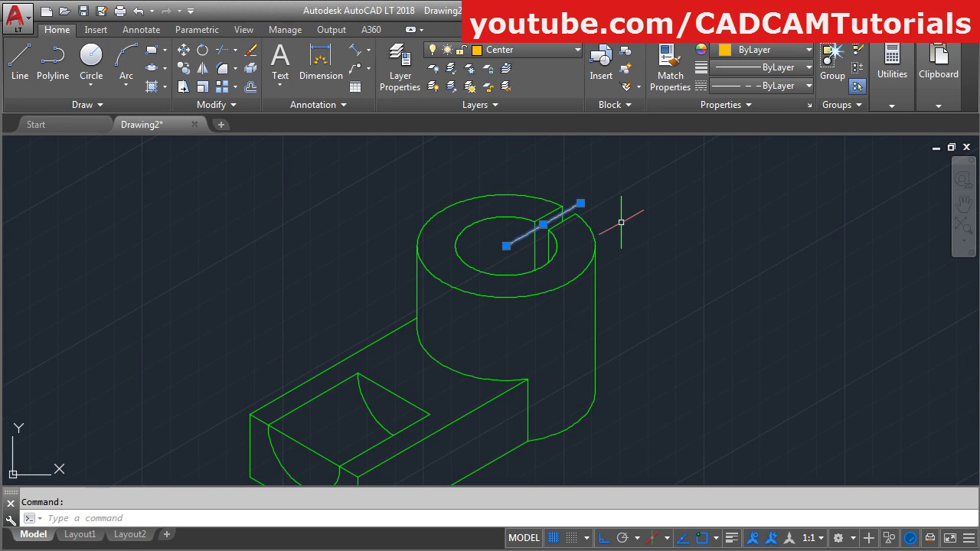
key("Escape")
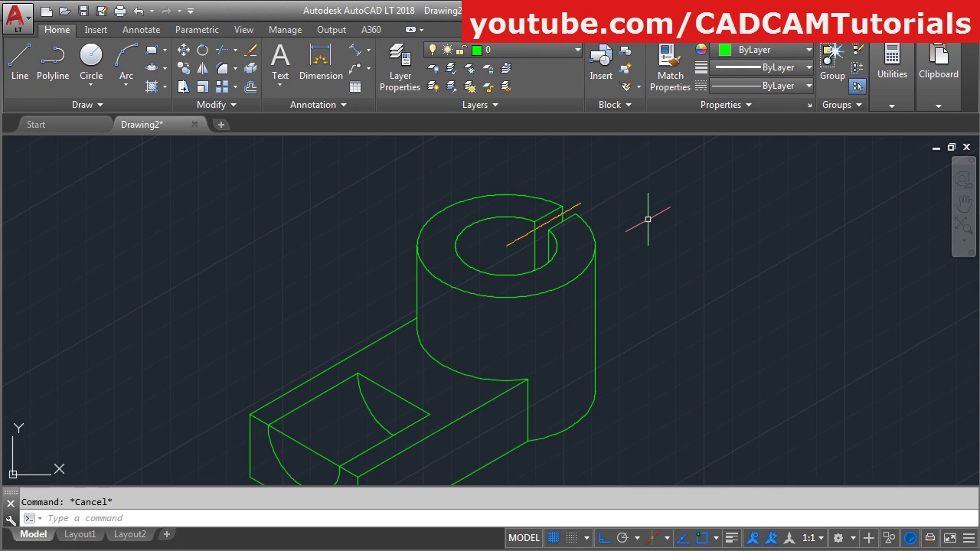
Step: Set the global linetype scale factor (LTSCALE) to 5
type("lts")
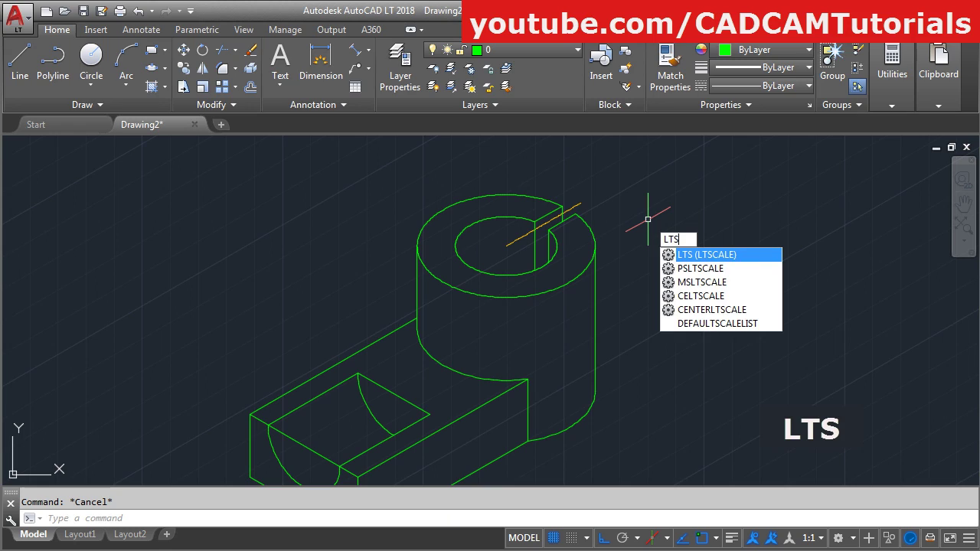
key("Return")
type("5")
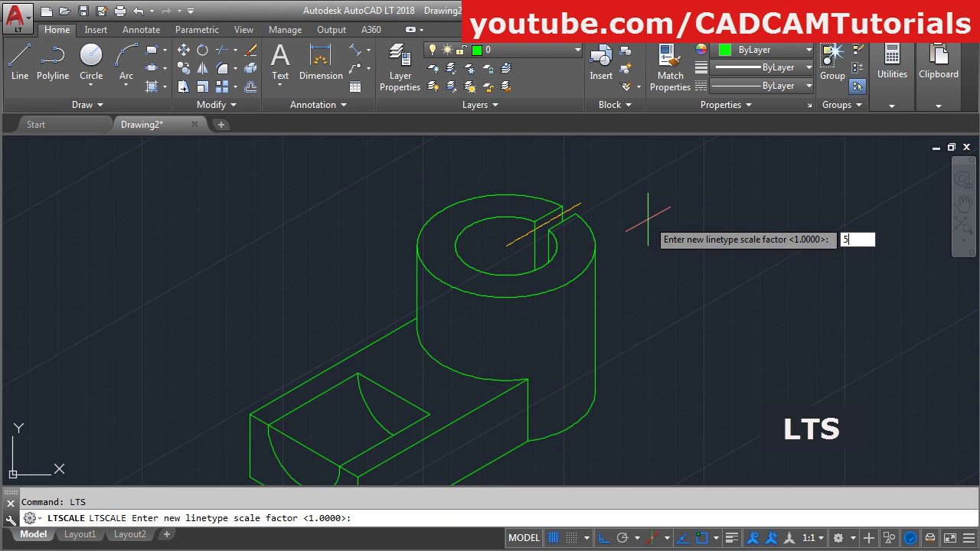
key("Return")
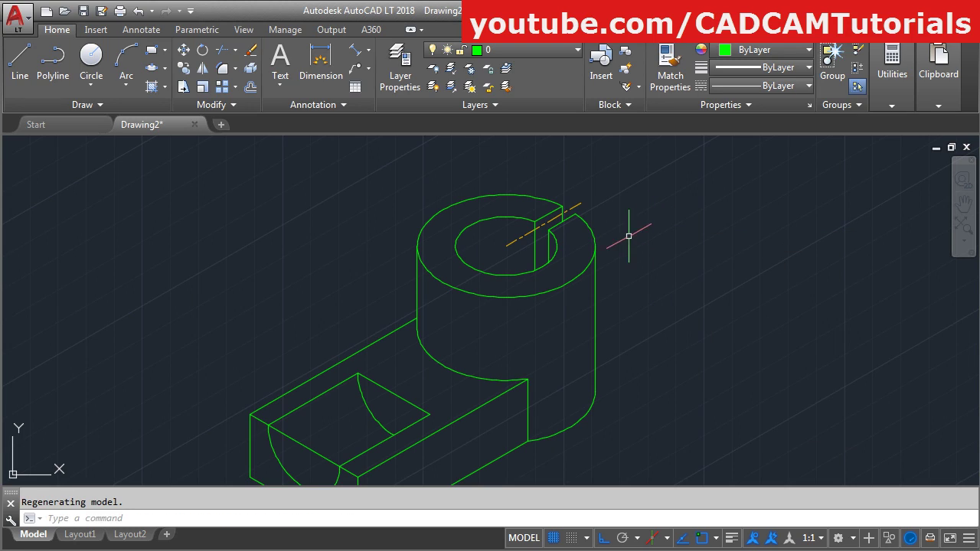
Step: Stretch the slot centre line's inner end through the cylinder's centre to just beyond the opposite side of the outer ellipse
scroll(532, 269, "up", 3)
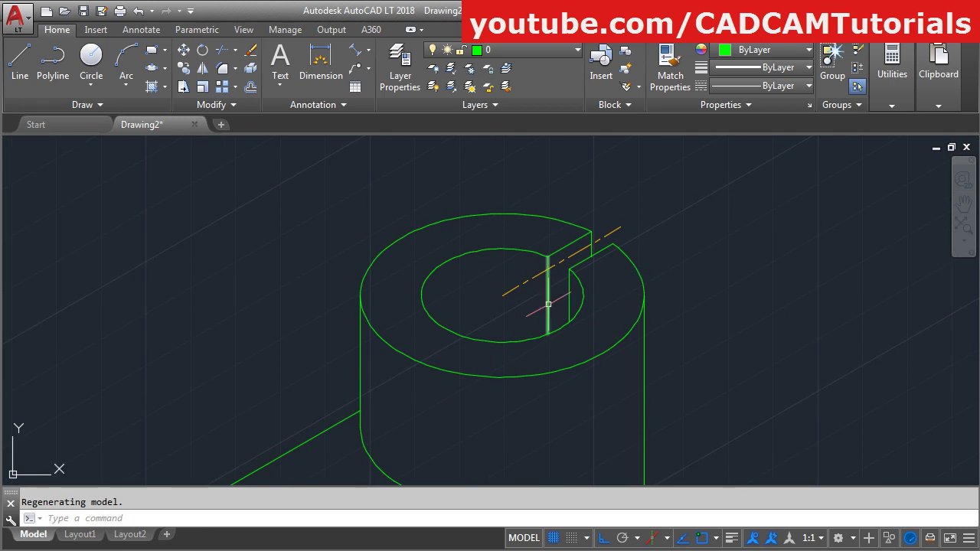
left_click(530, 280)
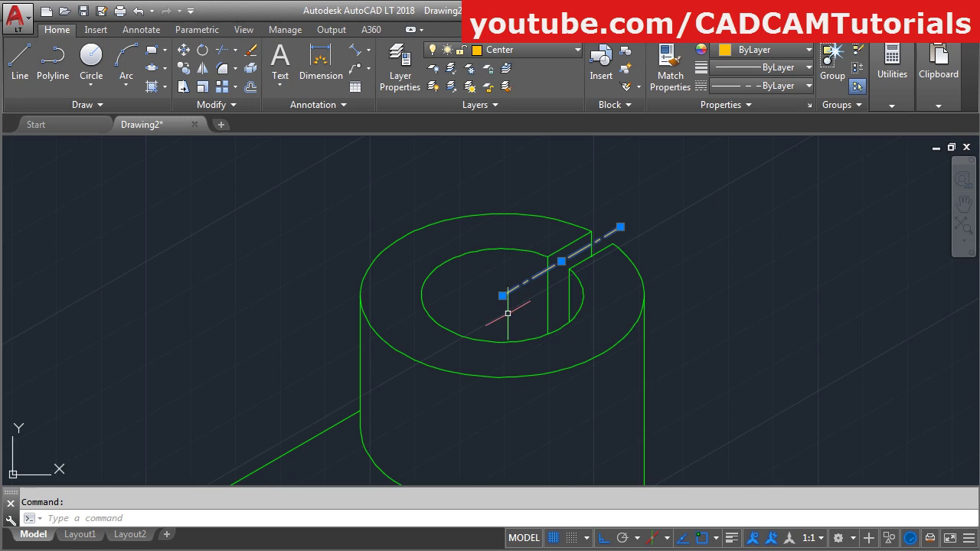
left_click(502, 296)
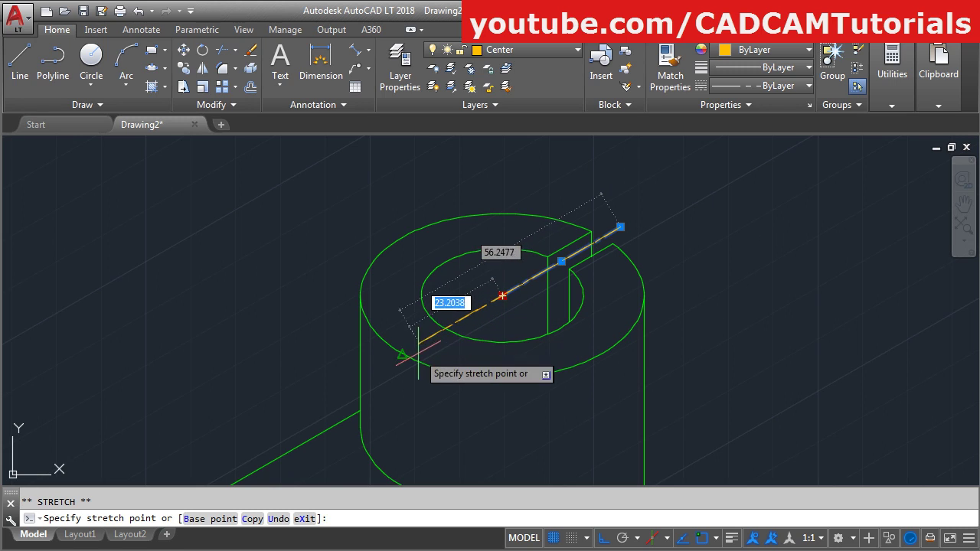
left_click(389, 358)
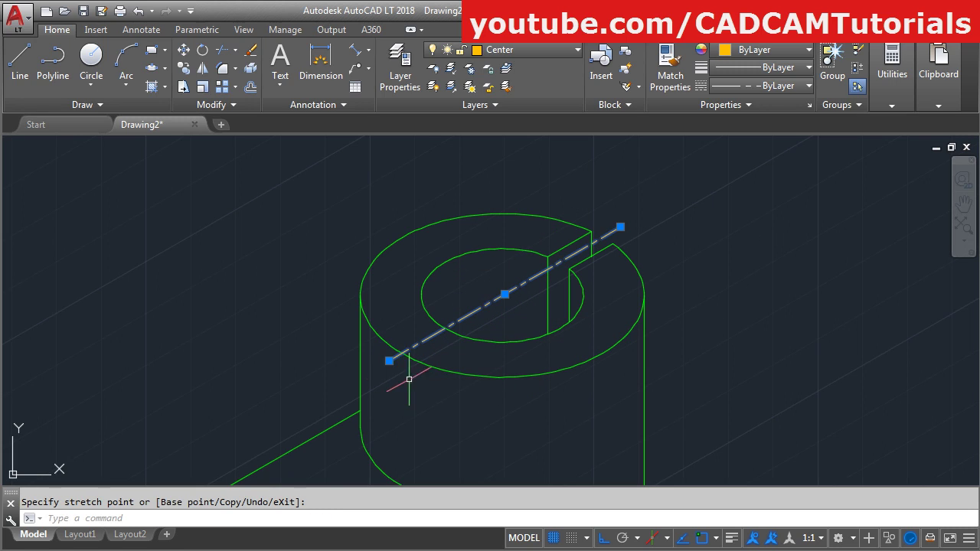
key("Escape")
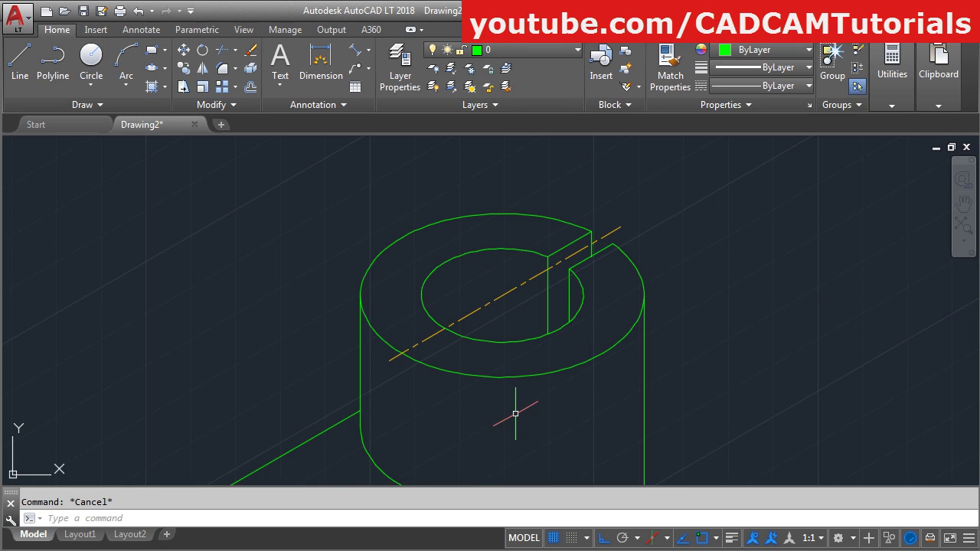
Step: Switch the drafting plane to isoplane Top and make Center the current layer
middle_click_drag(515, 413, 498, 422)
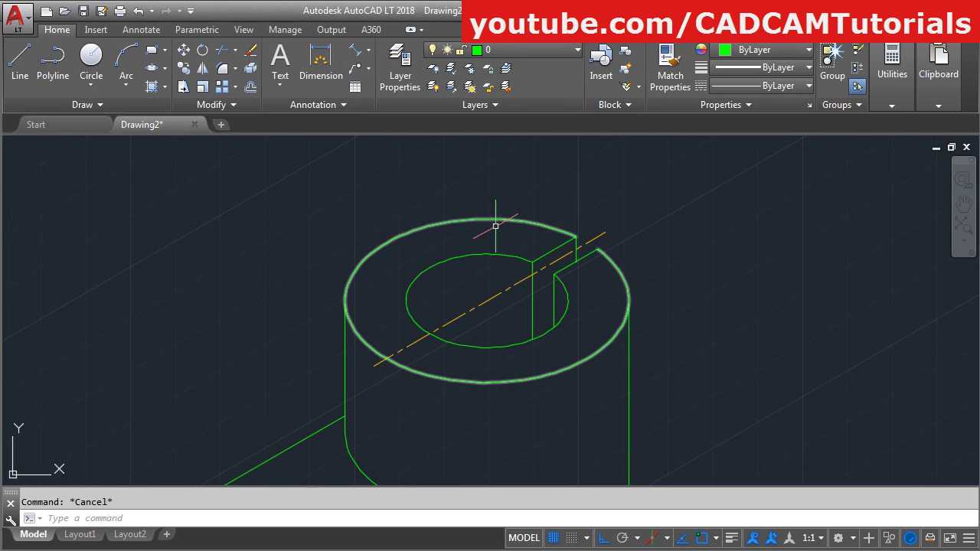
left_click(668, 537)
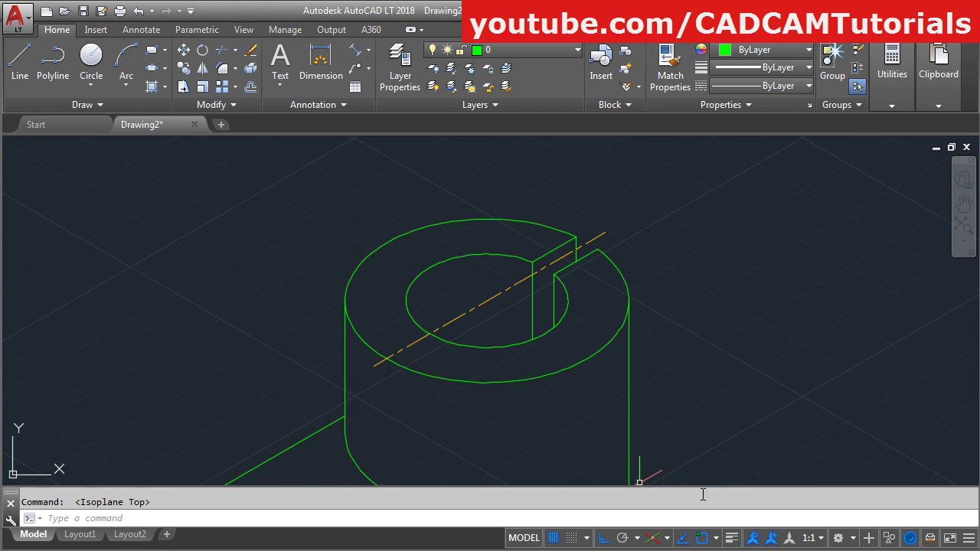
left_click(698, 490)
left_click(25, 80)
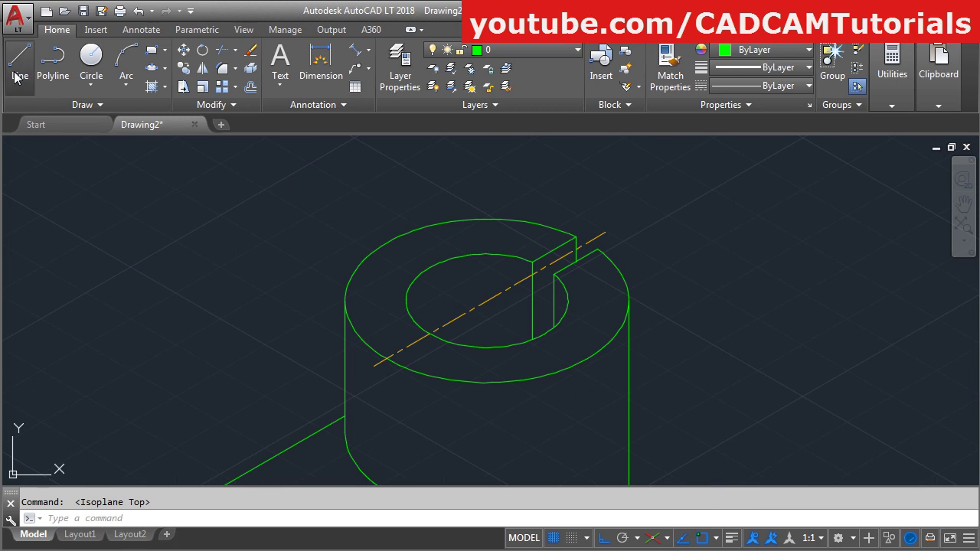
key("Escape")
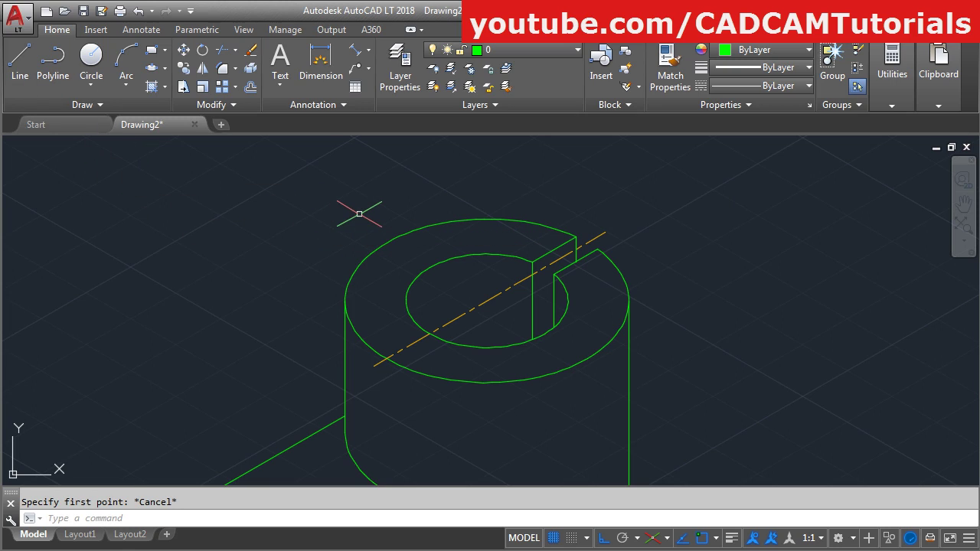
left_click(534, 46)
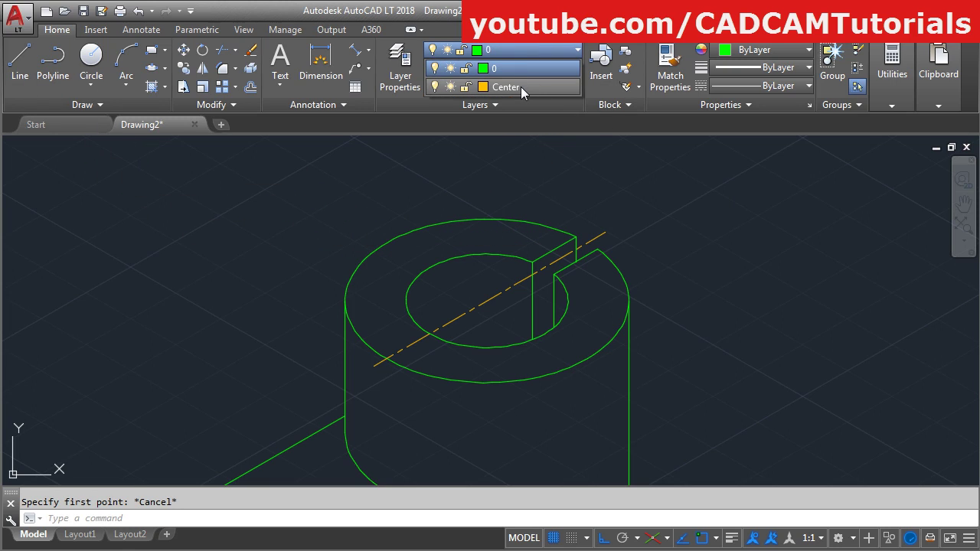
left_click(520, 87)
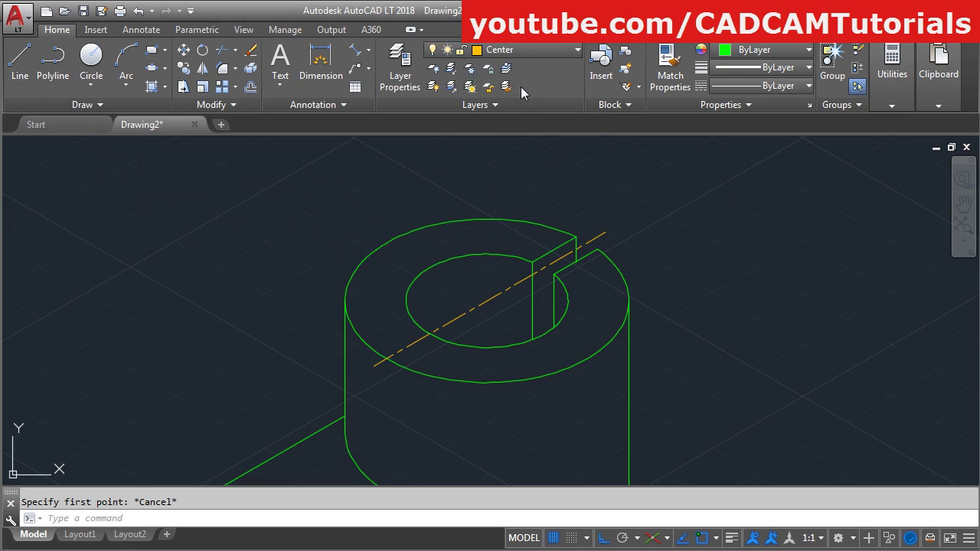
Step: Keep object snap tracking on all polar angle settings and draw a 150° centre line through the top ellipse's centre, extending just outside the rim
left_click(21, 67)
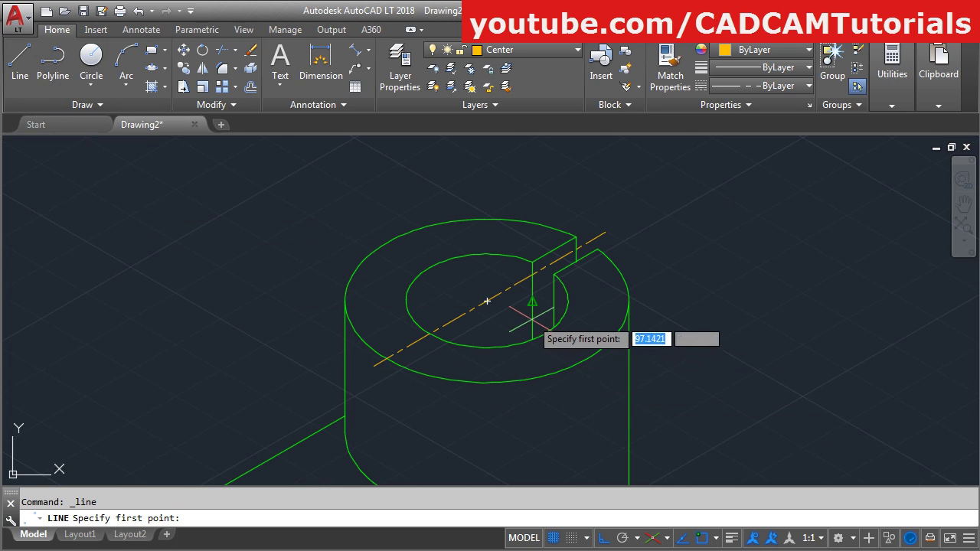
mouse_move(486, 300)
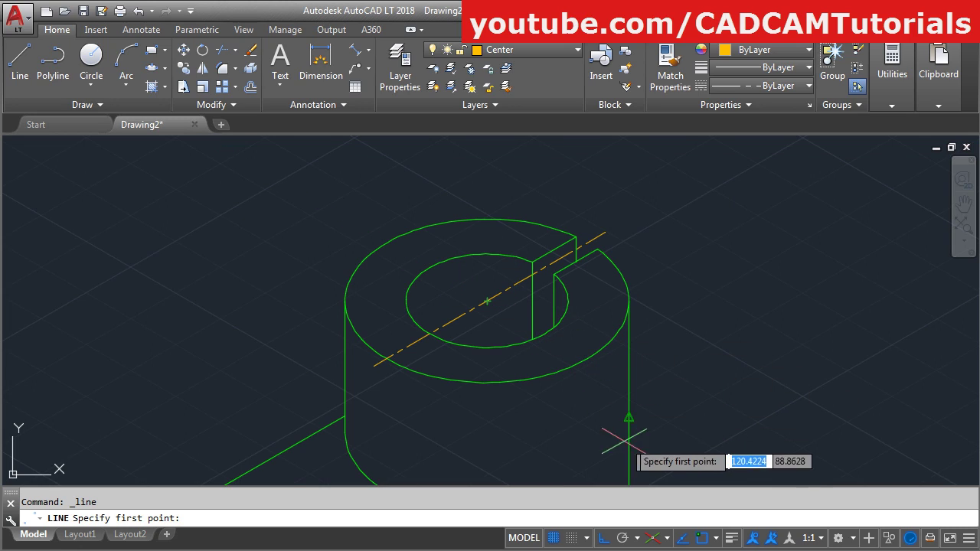
right_click(623, 541)
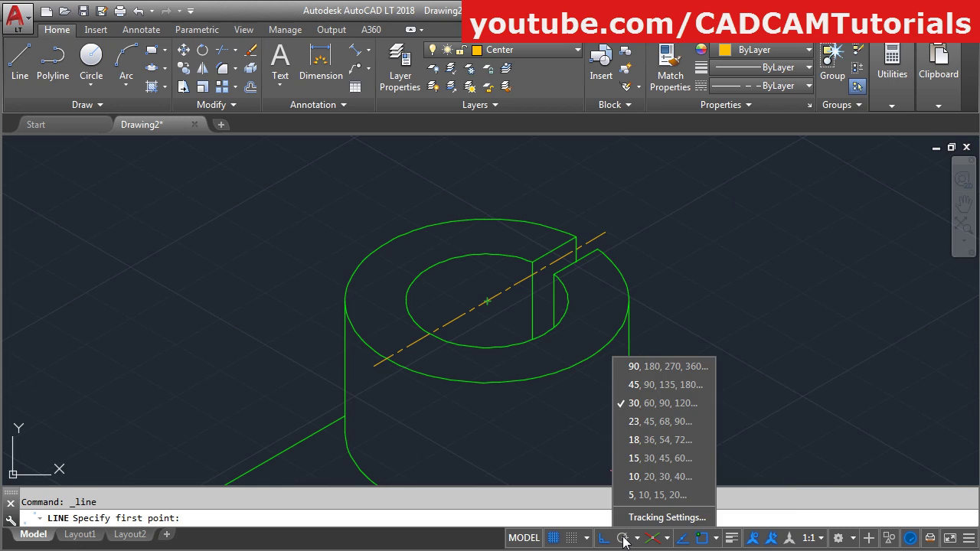
left_click(662, 518)
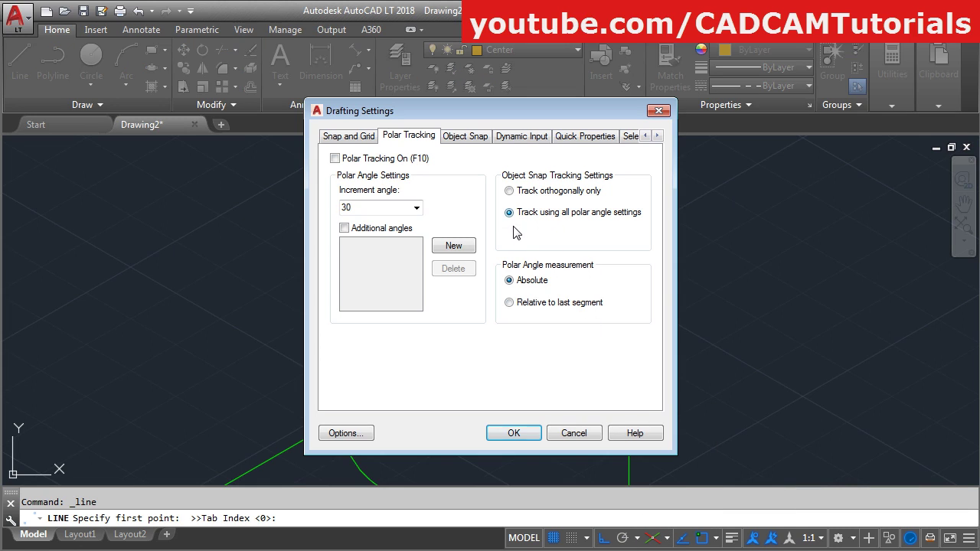
mouse_move(518, 224)
left_click(513, 434)
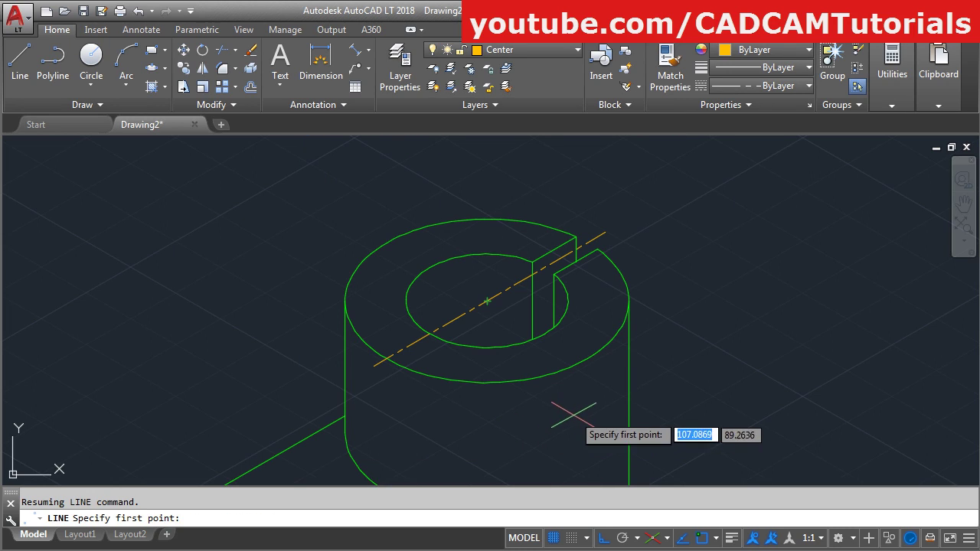
left_click(601, 368)
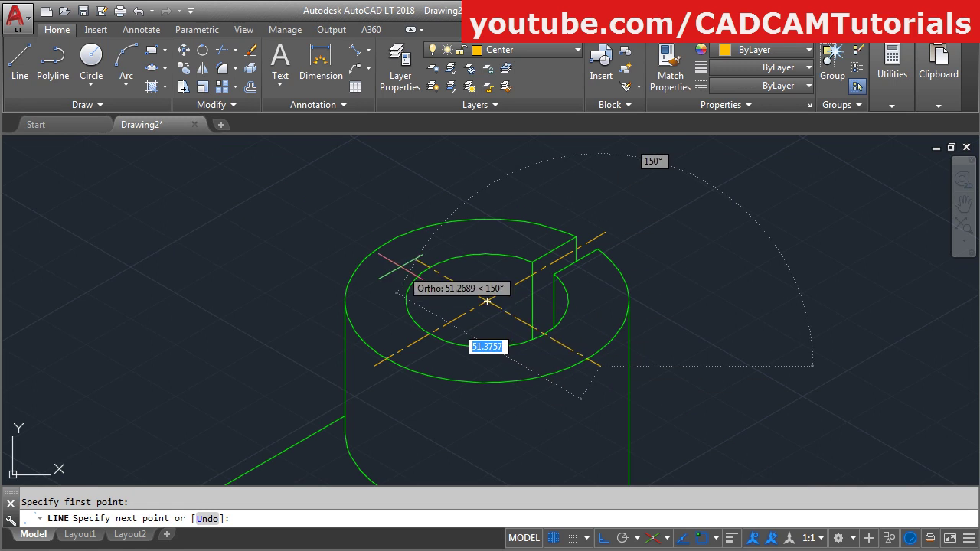
left_click(372, 234)
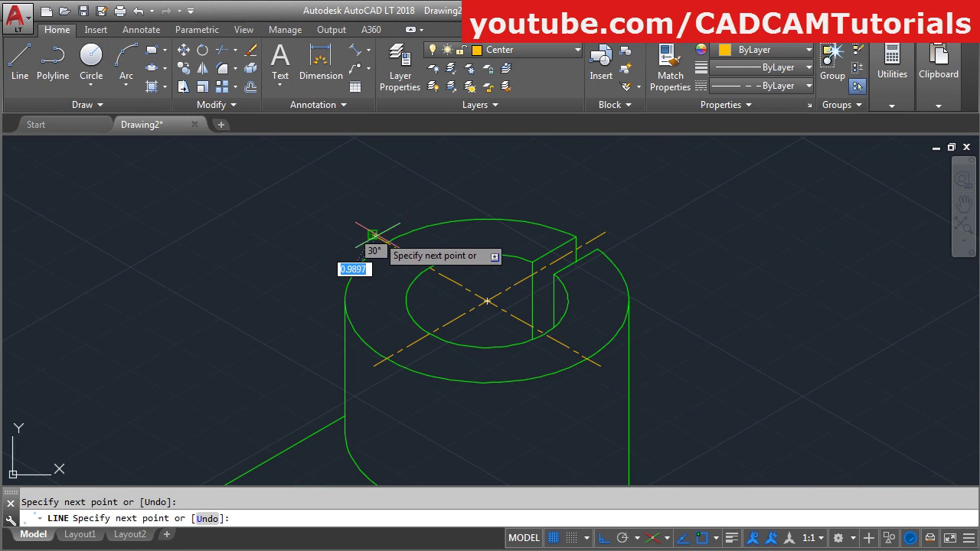
key("Return")
Step: Draw a vertical centre line on isoplane Right from the cylinder's top centre down to the inner ellipse
scroll(460, 176, "down", 5)
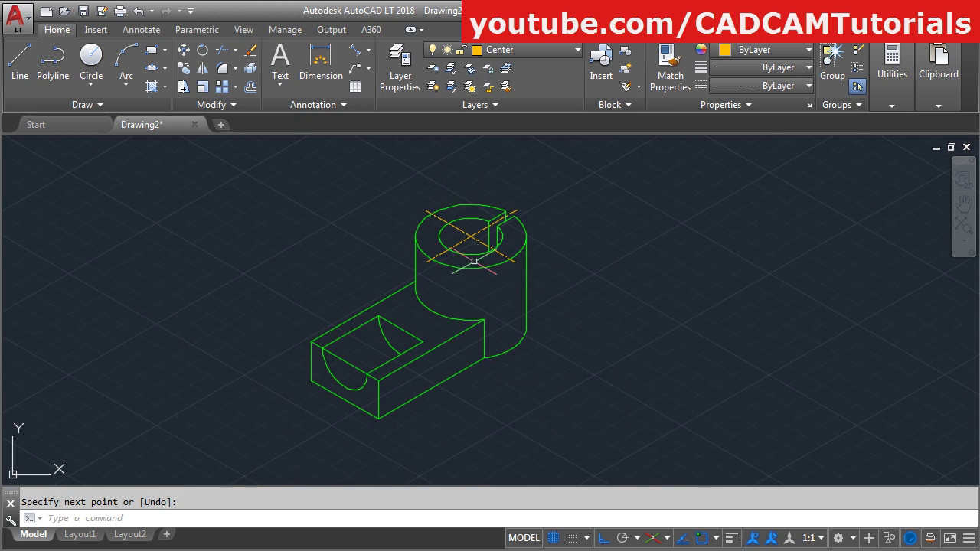
scroll(474, 261, "up", 2)
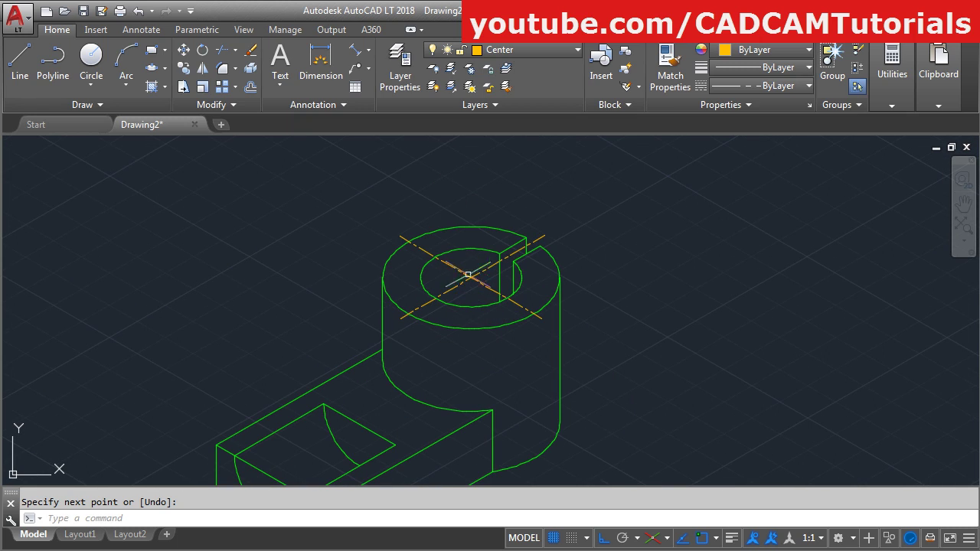
scroll(467, 279, "up", 3)
mouse_move(487, 261)
middle_mouse_down()
mouse_move(516, 264)
mouse_move(477, 221)
middle_mouse_up()
left_click(29, 72)
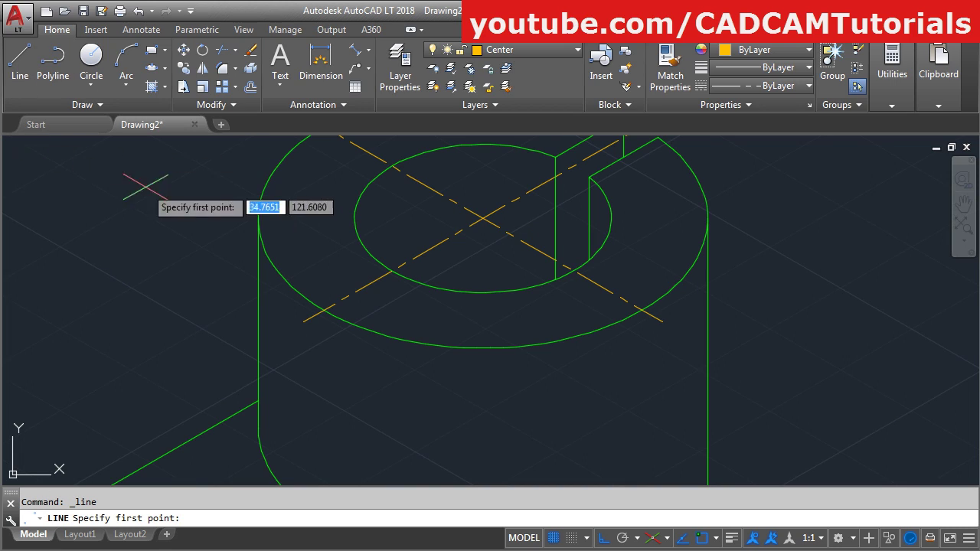
left_click(482, 219)
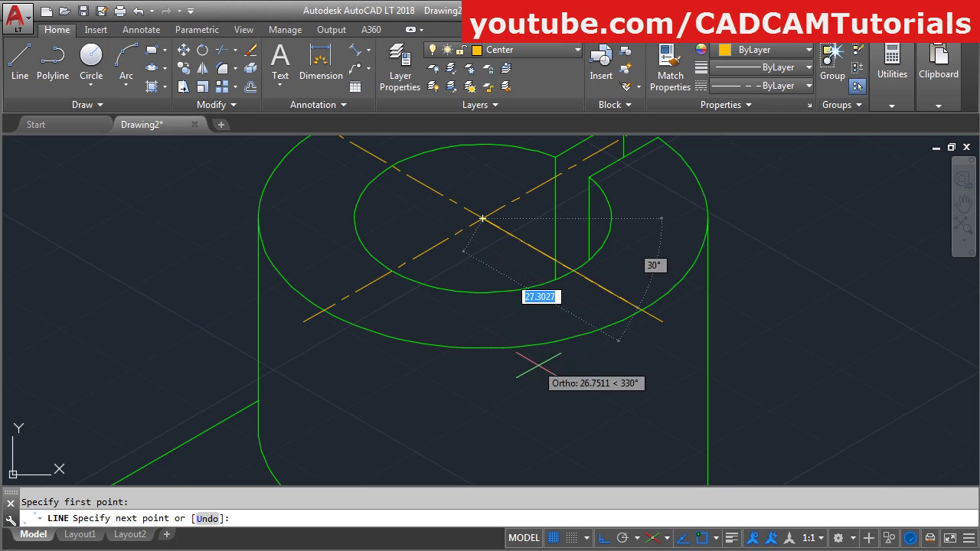
left_click(668, 538)
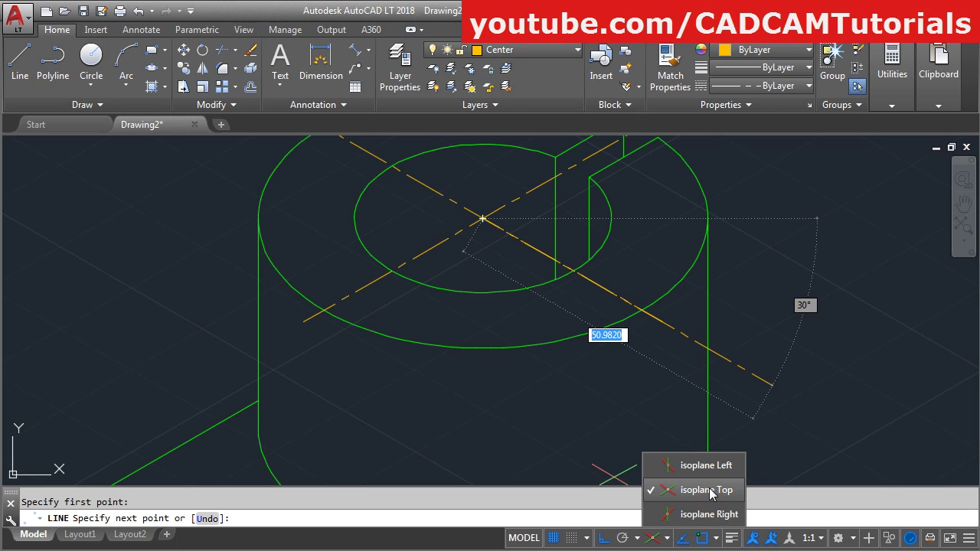
left_click(719, 515)
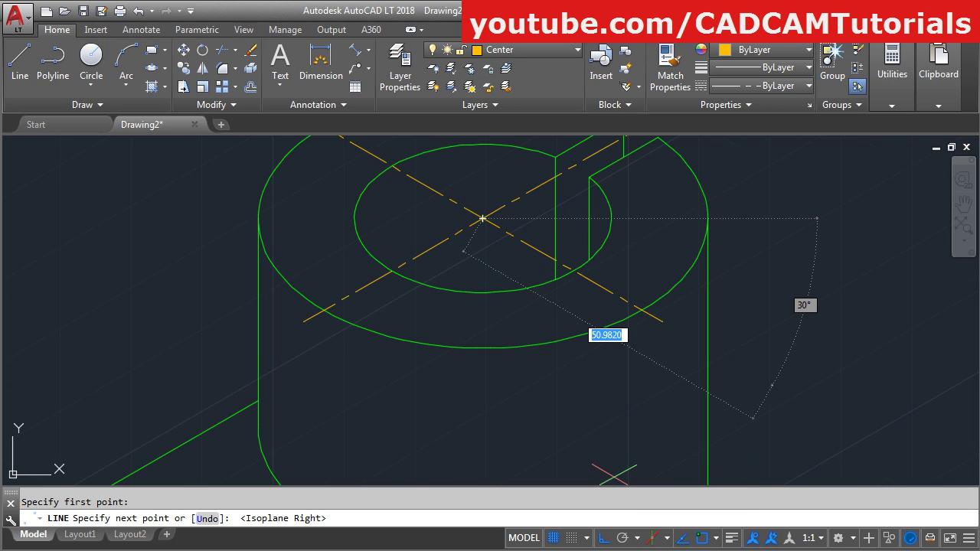
left_click(482, 291)
key("Return")
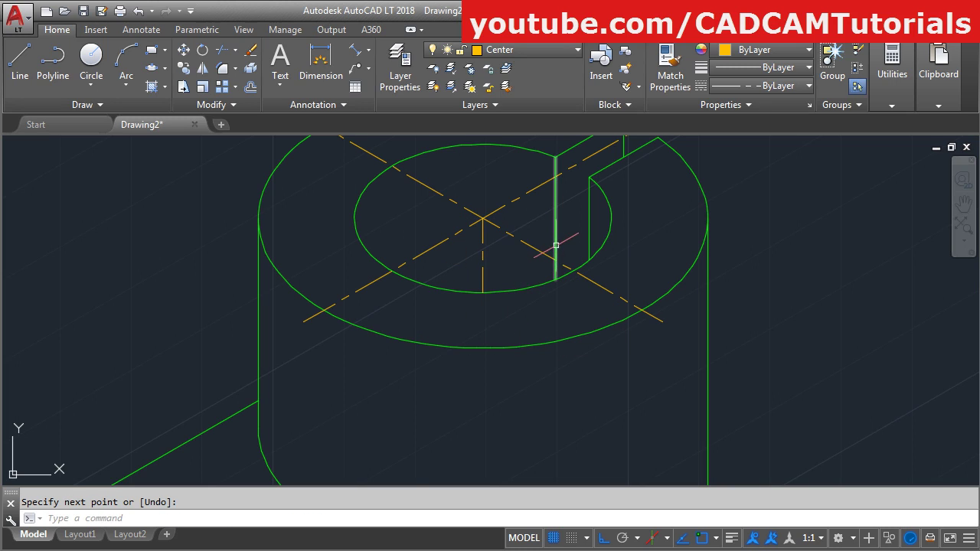
Step: Break the block's front top edge at a single point where it meets the groove arc's left end
scroll(558, 256, "down", 5)
middle_click_drag(538, 359, 567, 262)
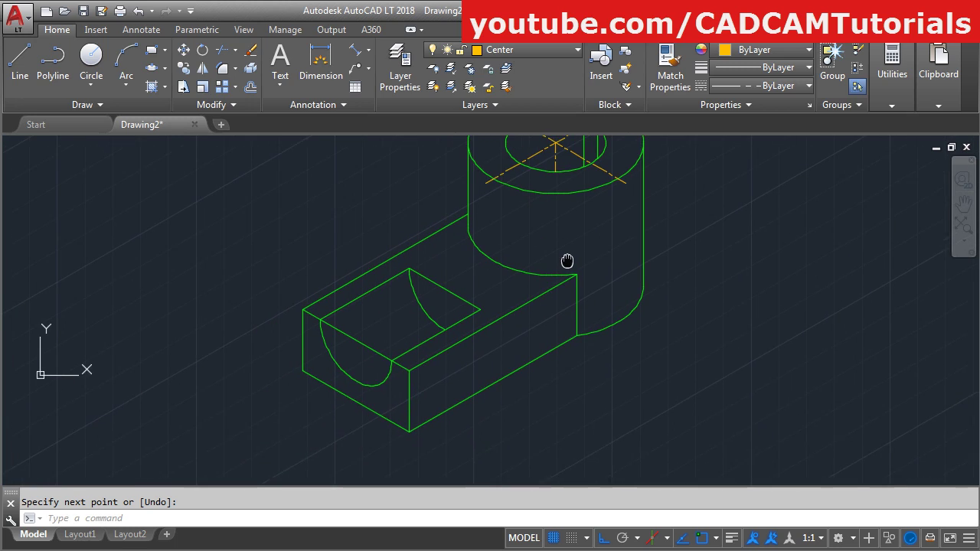
scroll(567, 262, "up", 2)
scroll(292, 338, "up", 2)
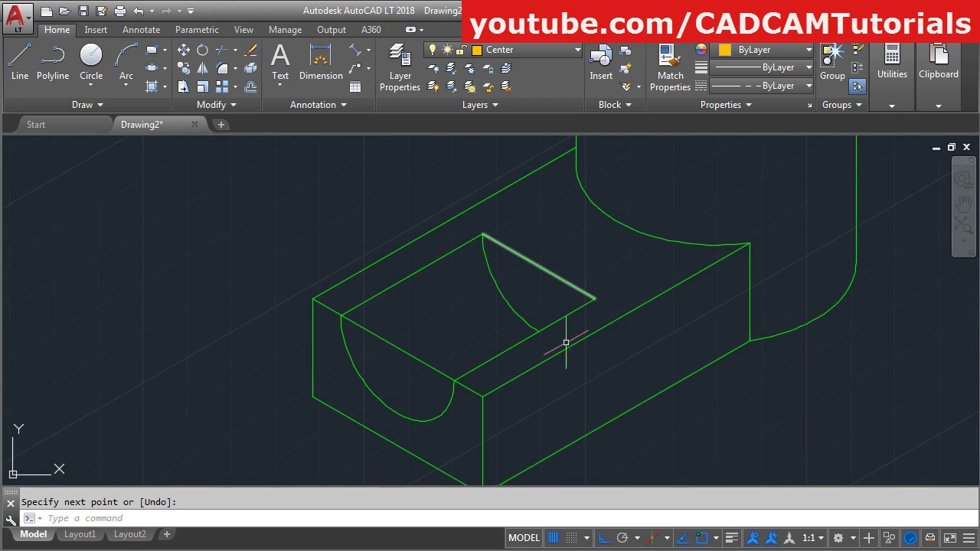
scroll(413, 330, "up", 2)
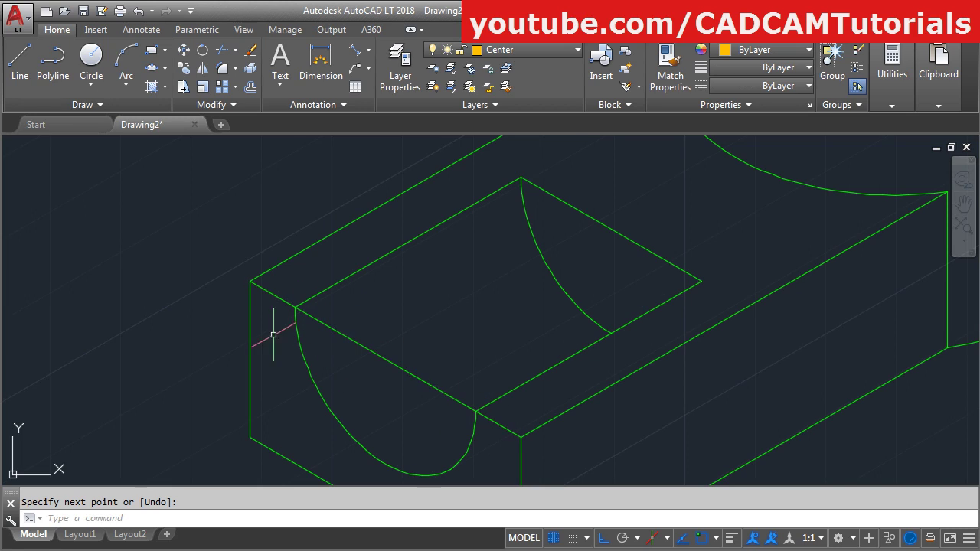
left_click(226, 108)
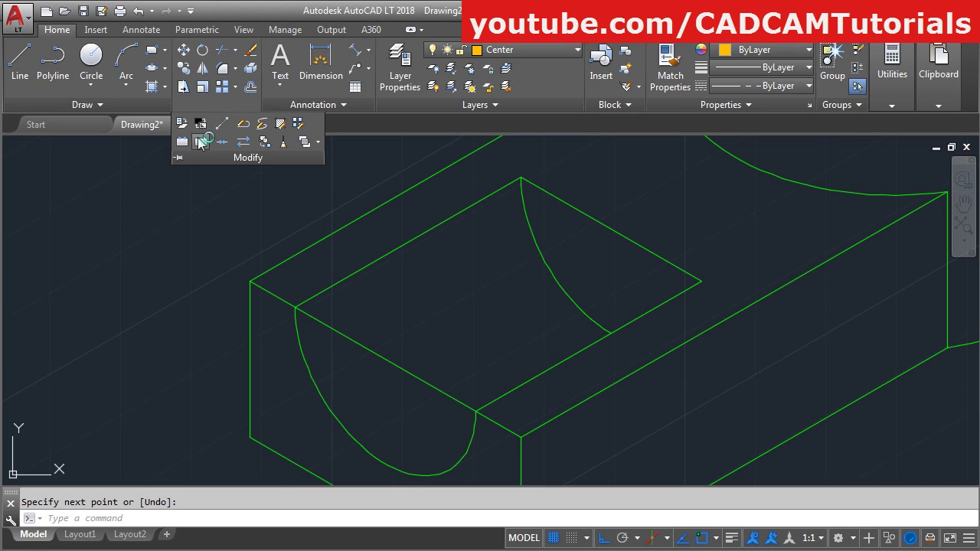
left_click(199, 141)
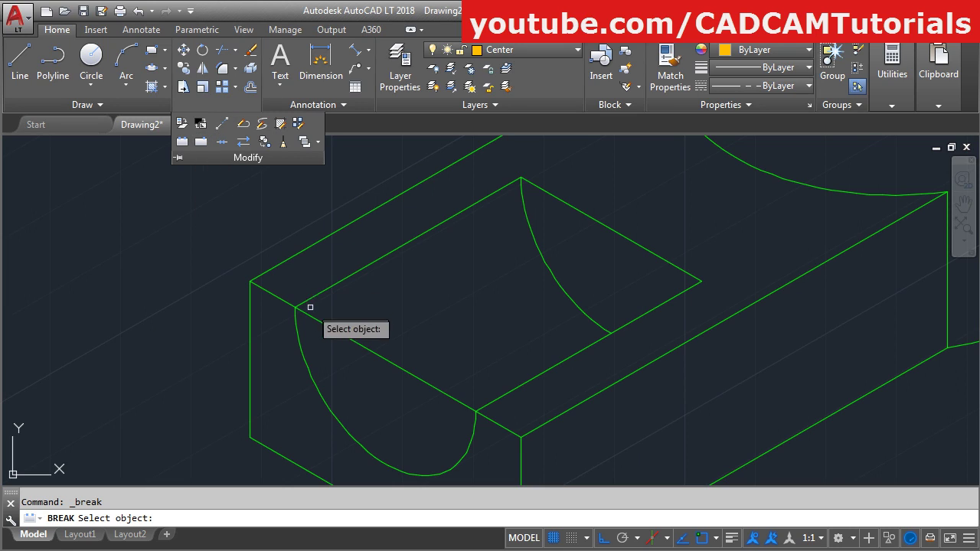
left_click(326, 325)
left_click(292, 308)
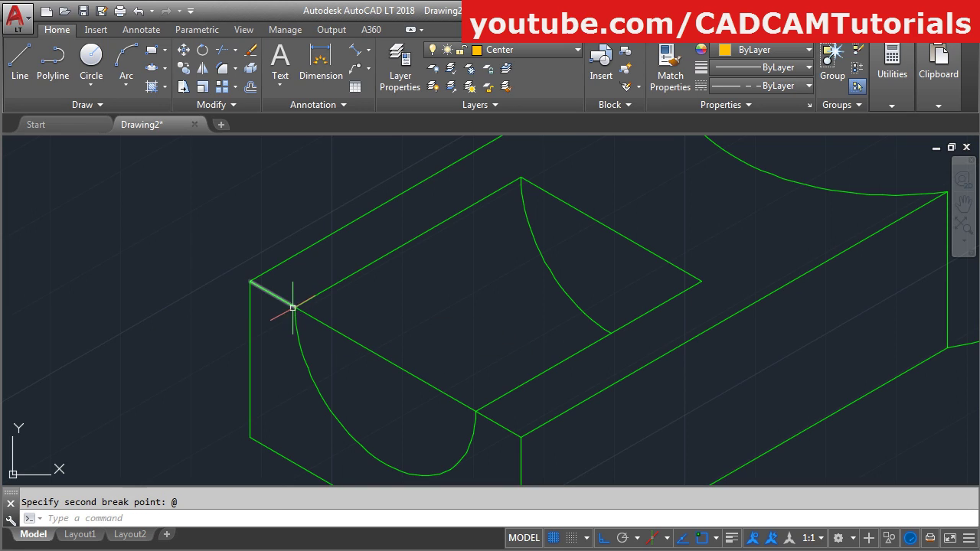
Step: Break the remaining front top edge at a single point at the groove arc's right end
left_click(214, 104)
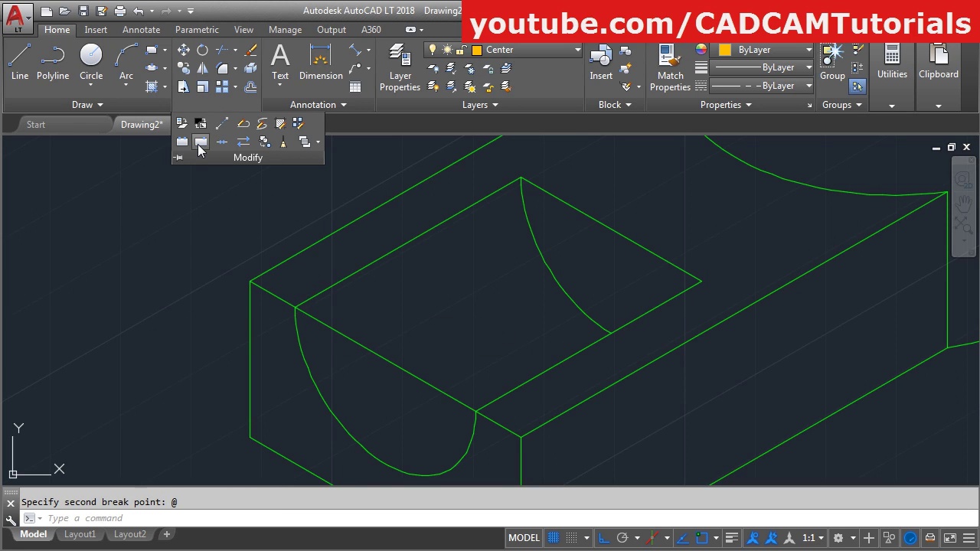
left_click(199, 143)
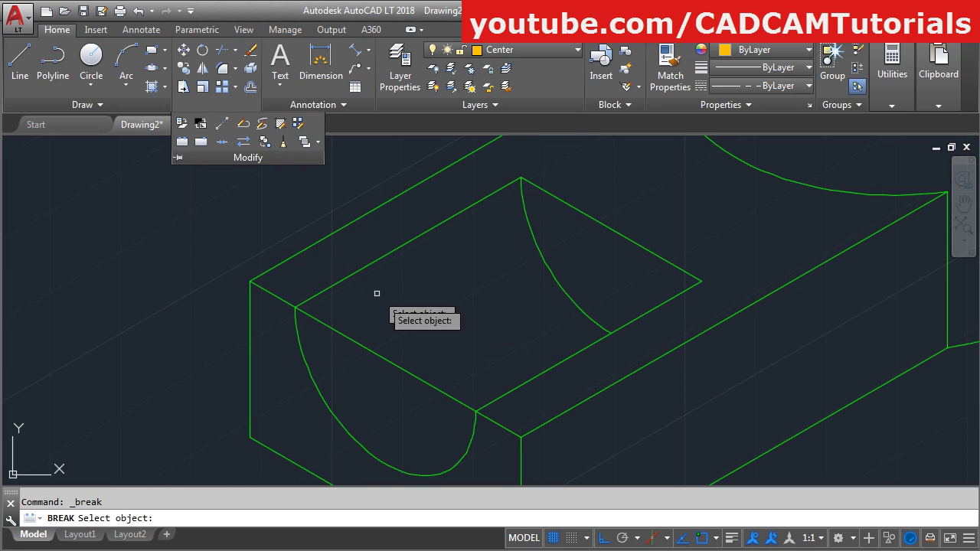
left_click(413, 375)
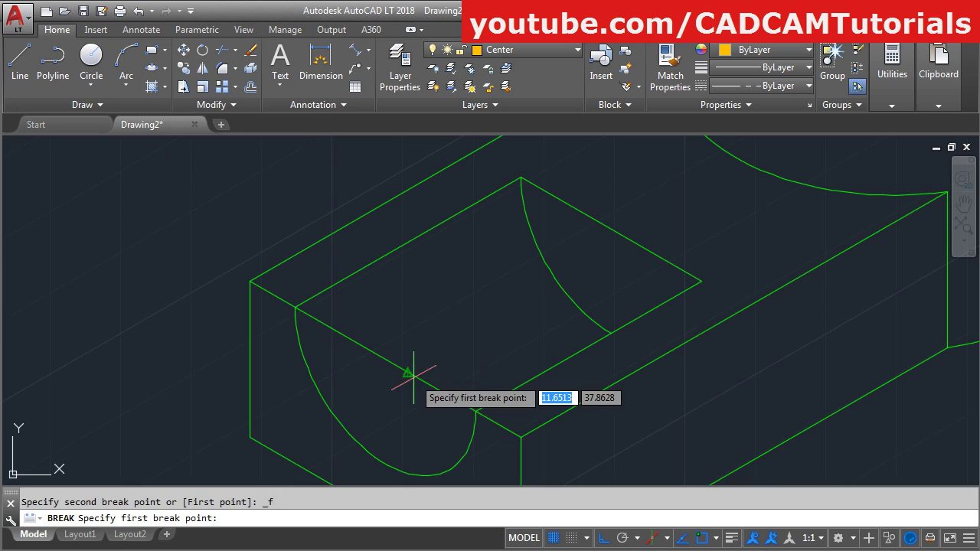
left_click(477, 413)
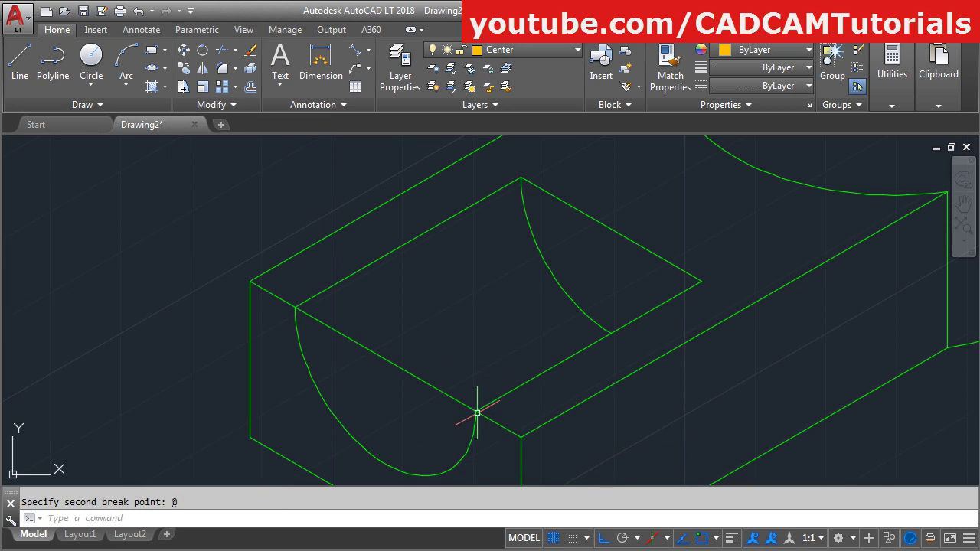
Step: Move the edge segment spanning the groove's front opening to the Center layer and clear the selection
left_click(418, 378)
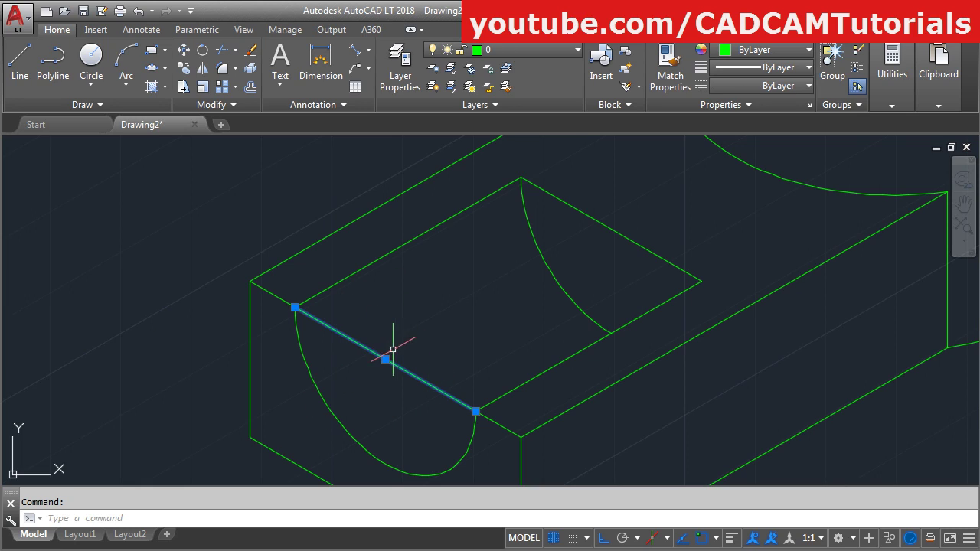
left_click(518, 50)
left_click(517, 92)
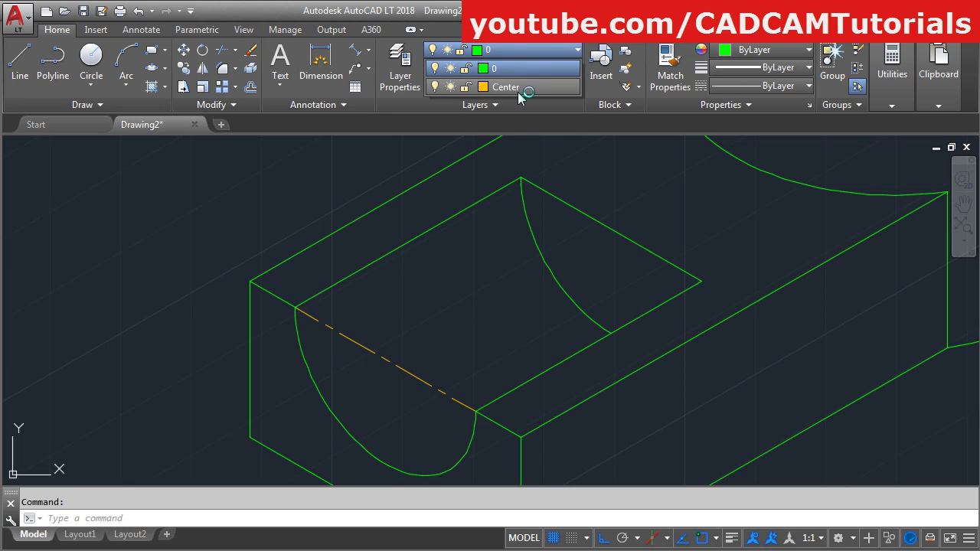
key("Escape")
Step: Draw a centre line along the groove from the midpoint of its front opening to the midpoint of its rear top edge
scroll(400, 302, "down", 3)
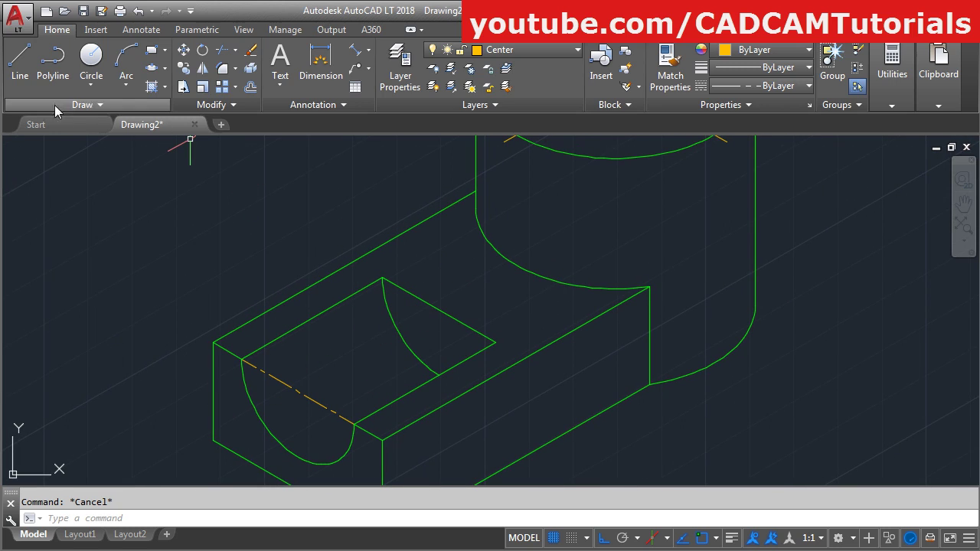
left_click(20, 77)
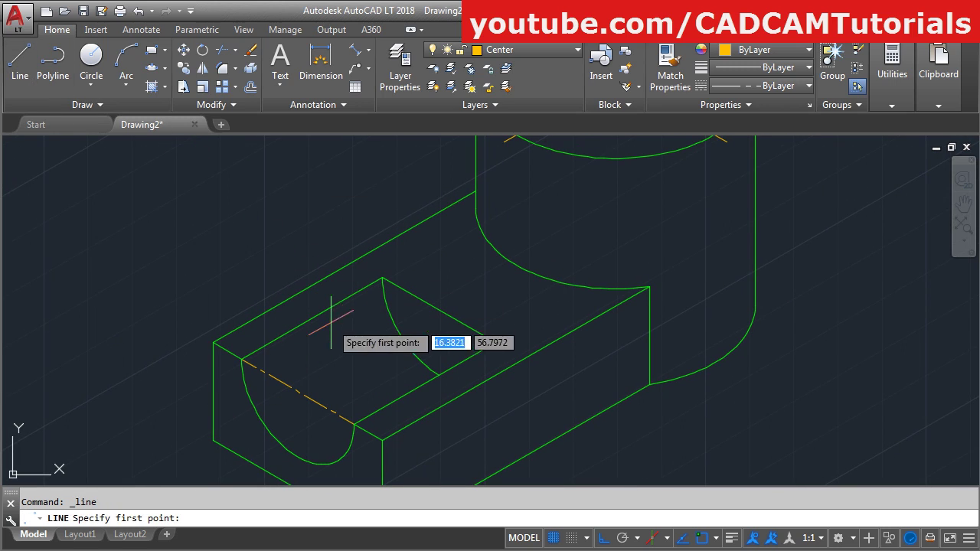
left_click(298, 392)
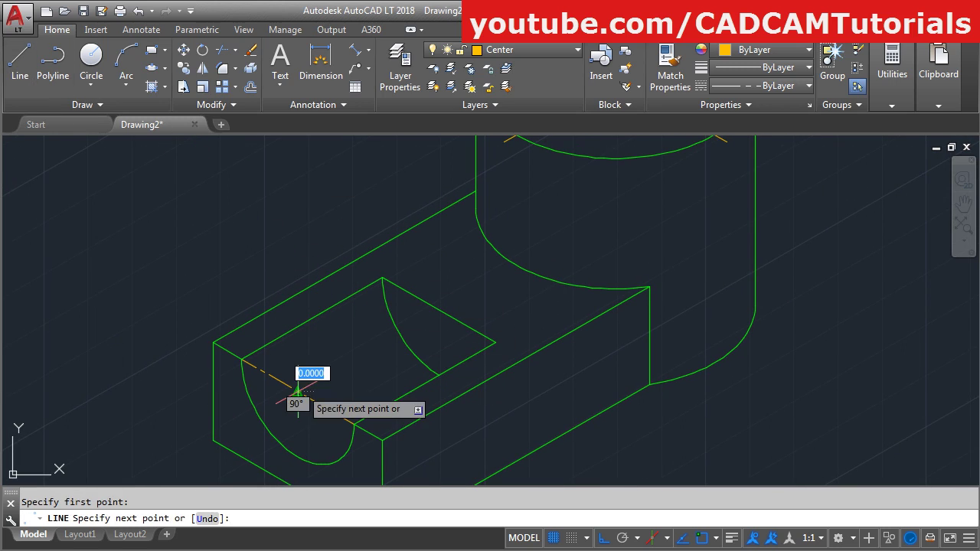
left_click(439, 311)
key("Return")
Step: Draw a vertical centre line from the midpoint of the groove's front opening down to the block's bottom front edge
middle_click_drag(361, 390, 378, 311)
key("Return")
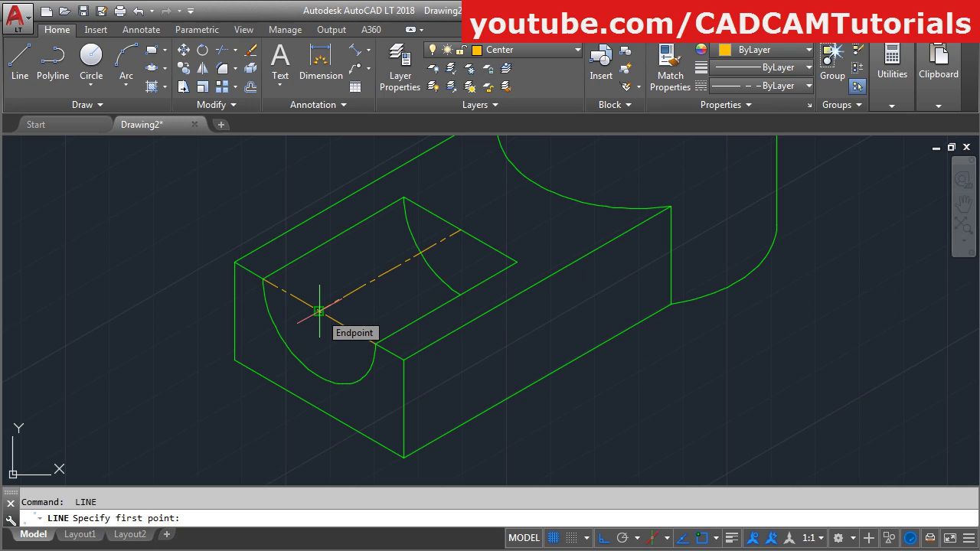
left_click(320, 311)
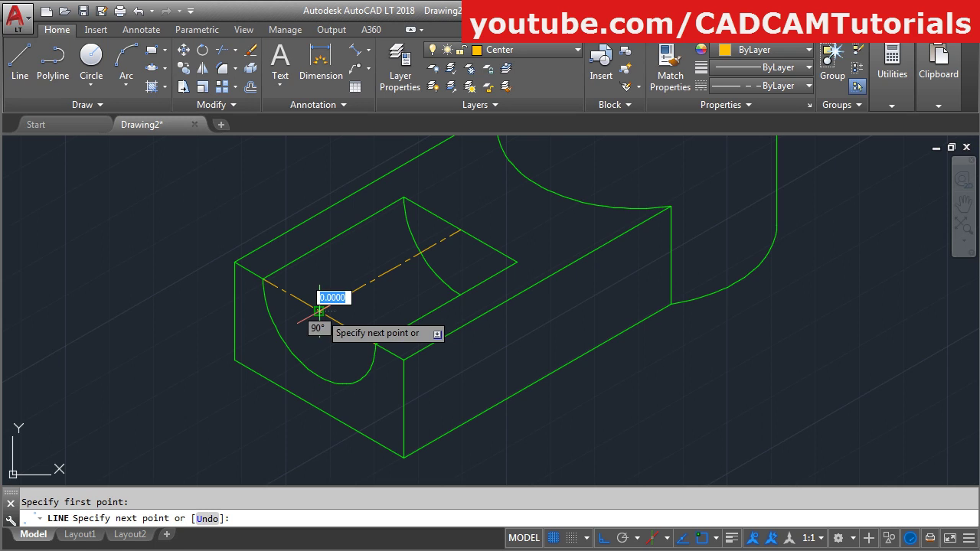
left_click(319, 408)
key("Escape")
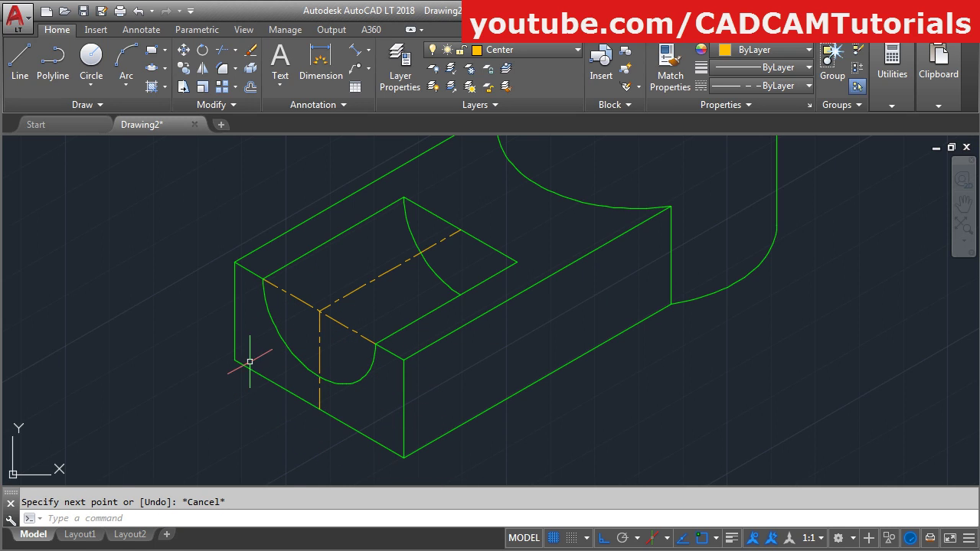
Step: Fit the whole drawing in view, turn on the lineweight display and check that the LineWeight toggle is listed in the status bar customization
scroll(252, 361, "down", 1)
middle_click(250, 361)
middle_click(250, 362)
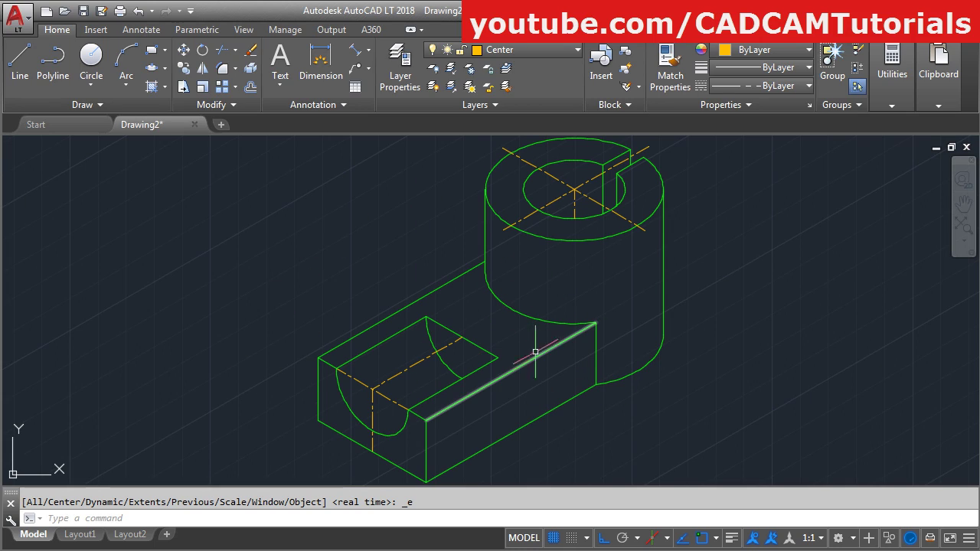
left_click(732, 538)
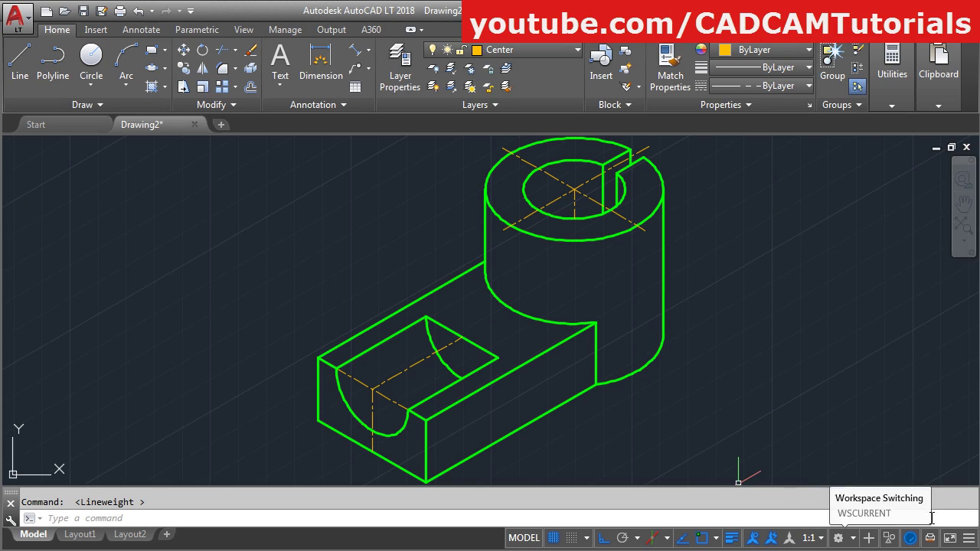
left_click(969, 539)
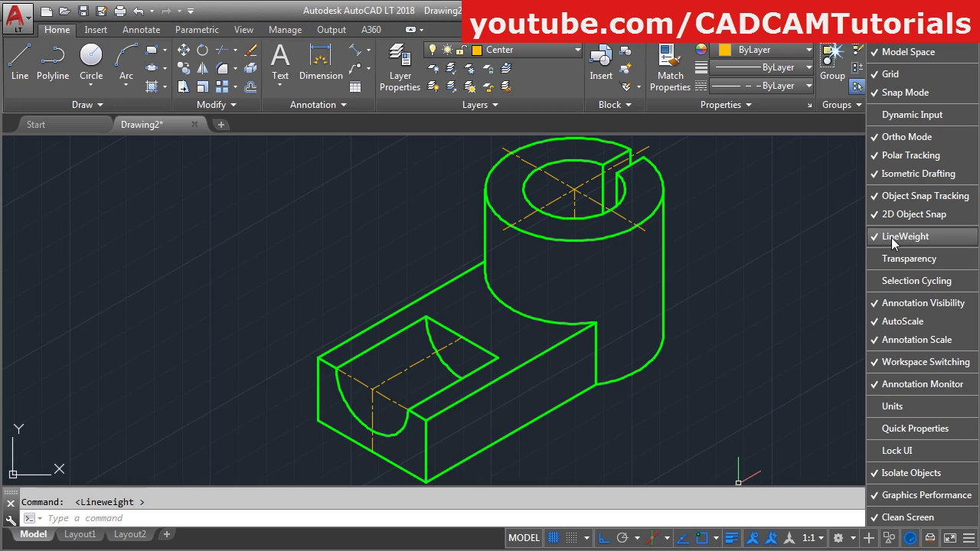
left_click(729, 390)
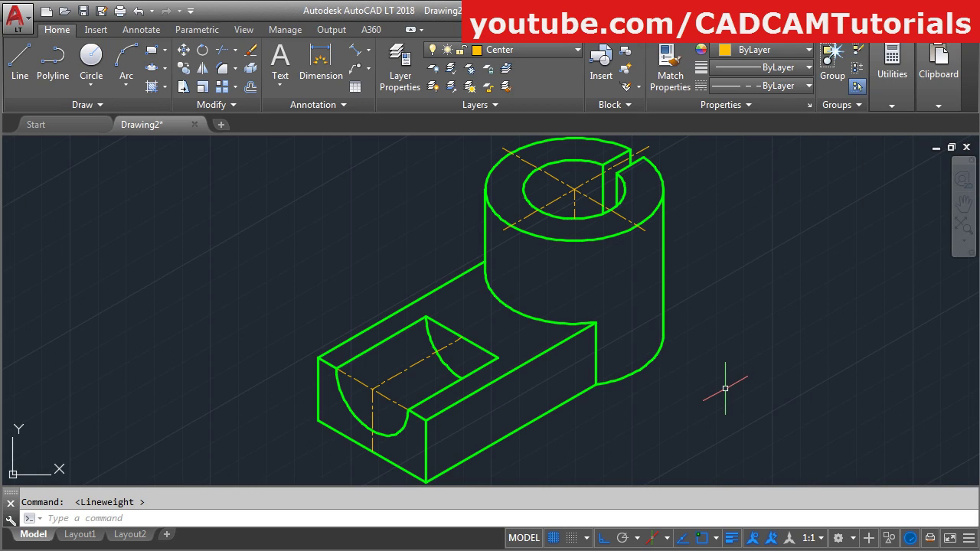